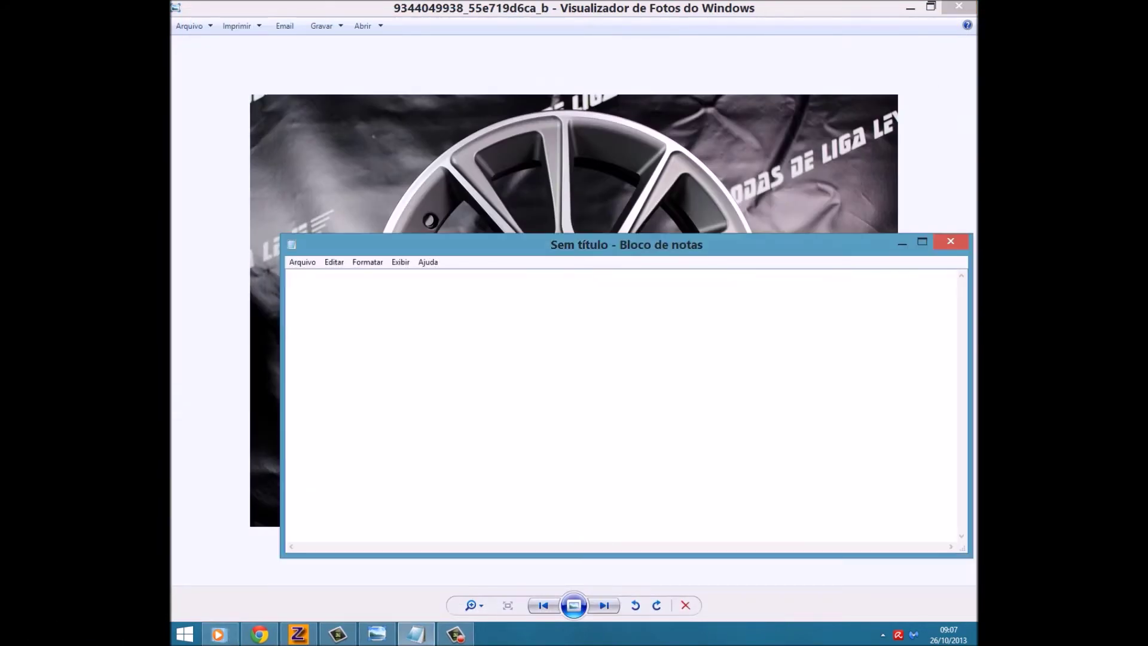
# Type a greeting and an intro about modelling a wheel in Rc3D, then clear the note.
pyautogui.write('Primeiramente, bom dia :3 S')
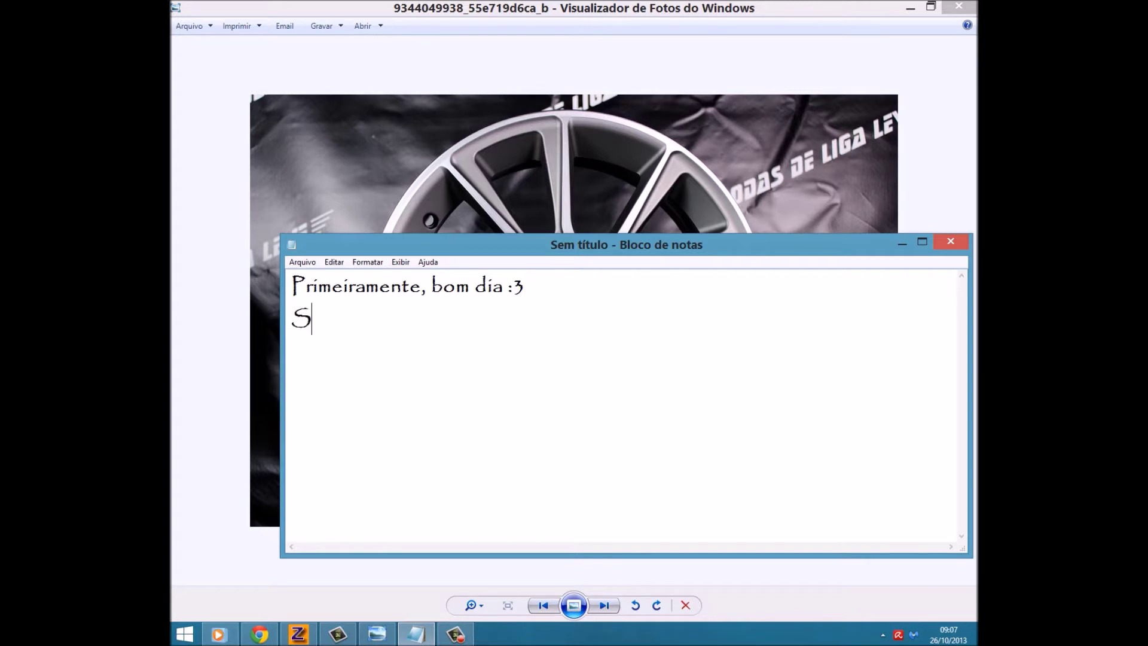
pyautogui.write('egundamente, e')
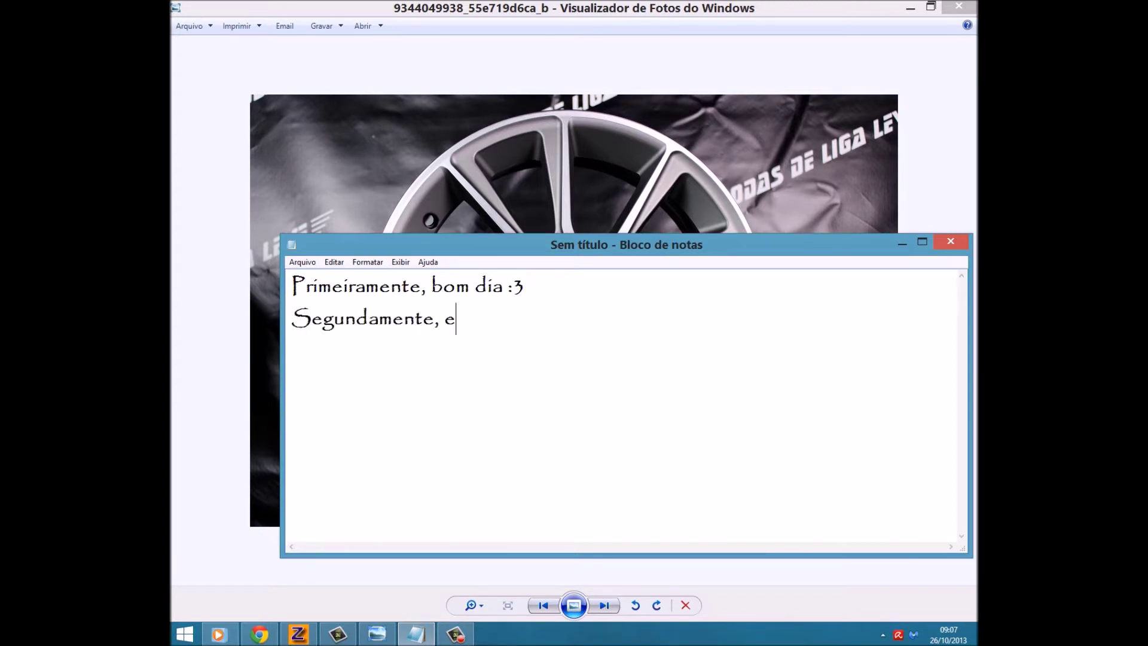
pyautogui.write('u Rc~3')
pyautogui.press('BackSpace')
pyautogui.write('~3D')
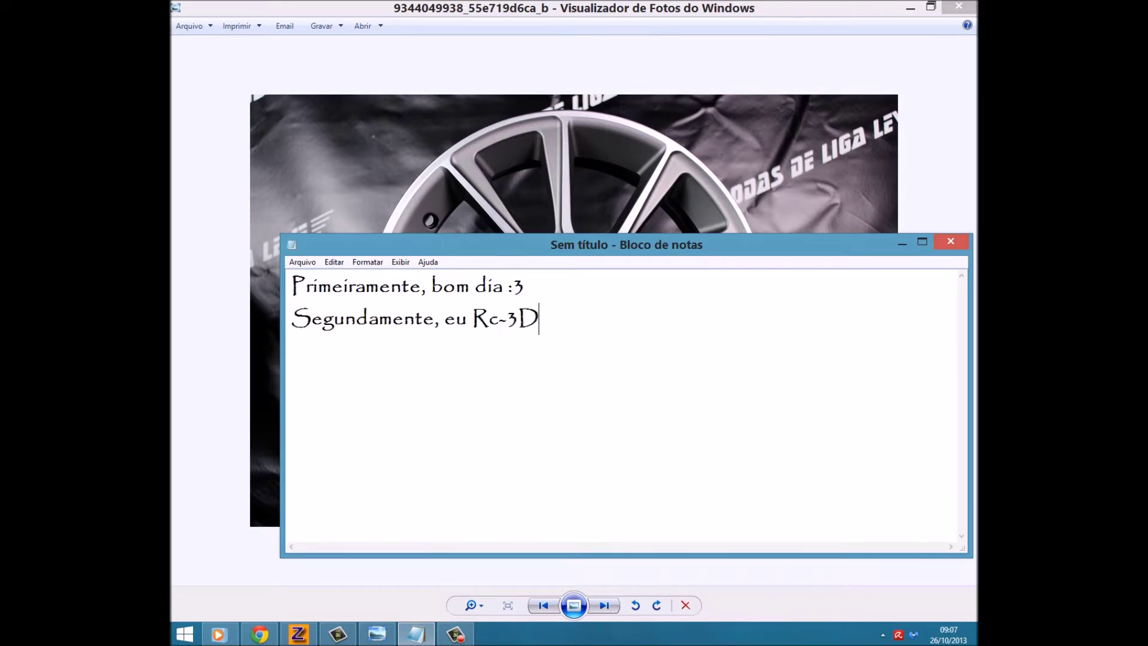
pyautogui.write(', vou hojhe')
pyautogui.press('BackSpace')
pyautogui.press('BackSpace')
pyautogui.press('BackSpace')
pyautogui.write('hojh')
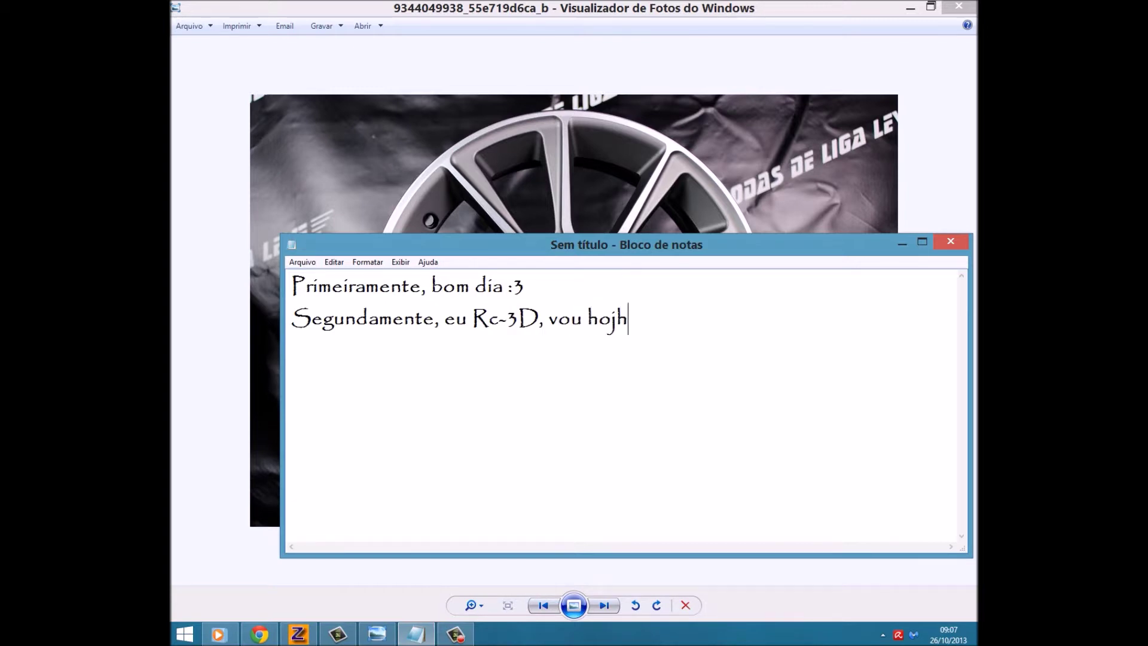
pyautogui.write('e nsinar como modelar uma roda.')
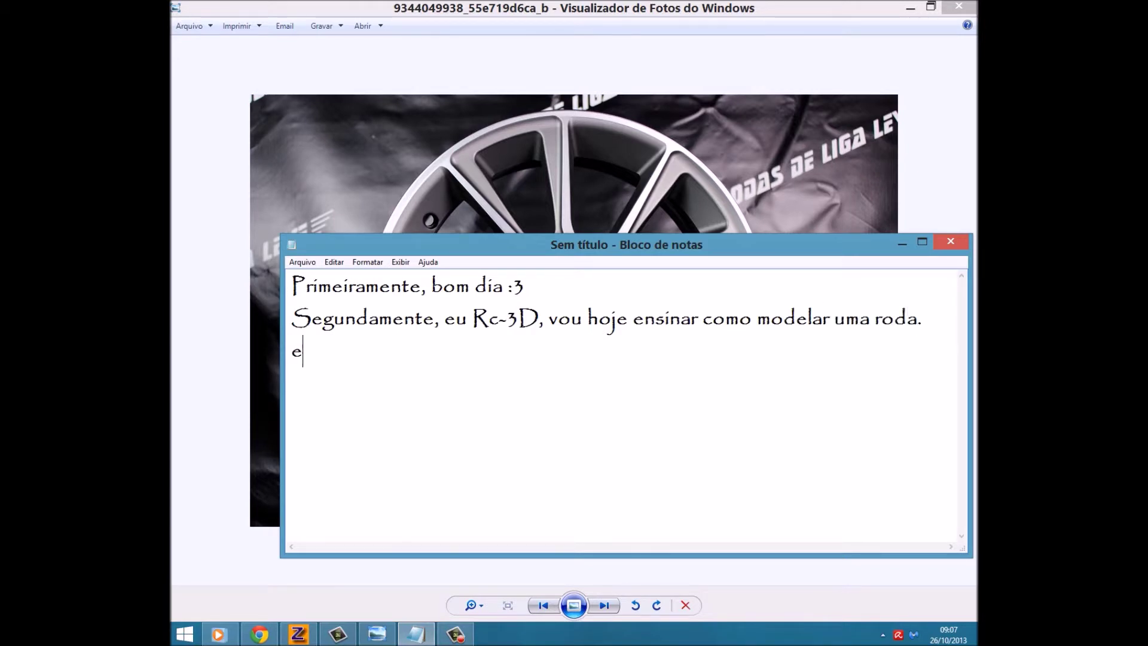
pyautogui.press('BackSpace')
pyautogui.write('Dessa vez não será em 15')
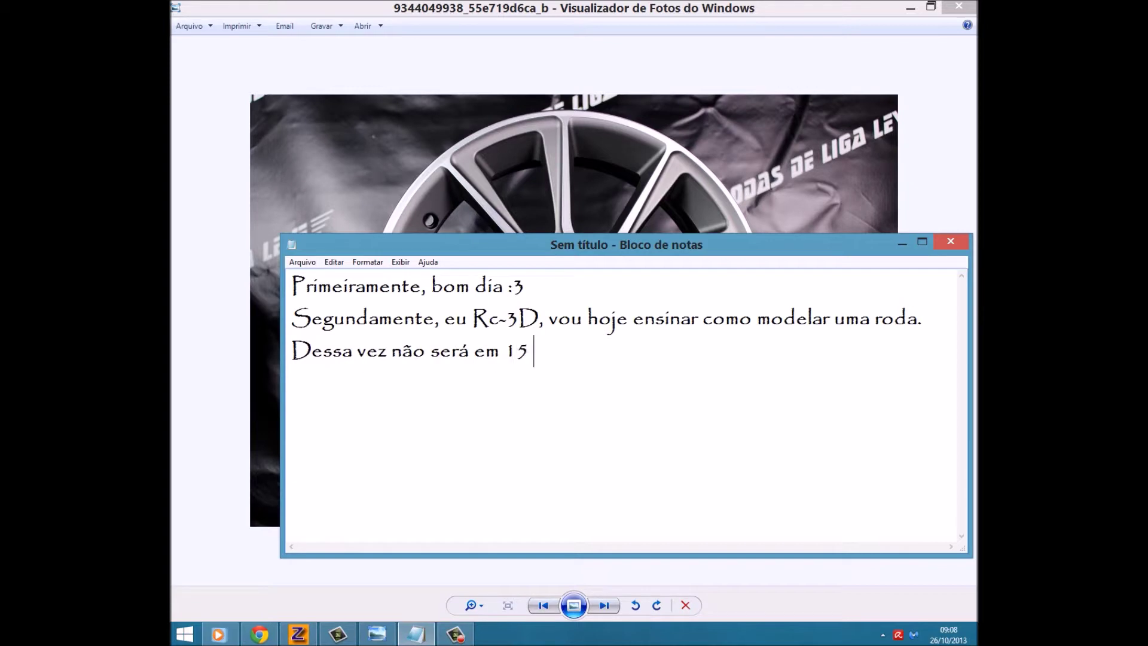
pyautogui.write(' minutos, e sim o tempo que durar, eu ')
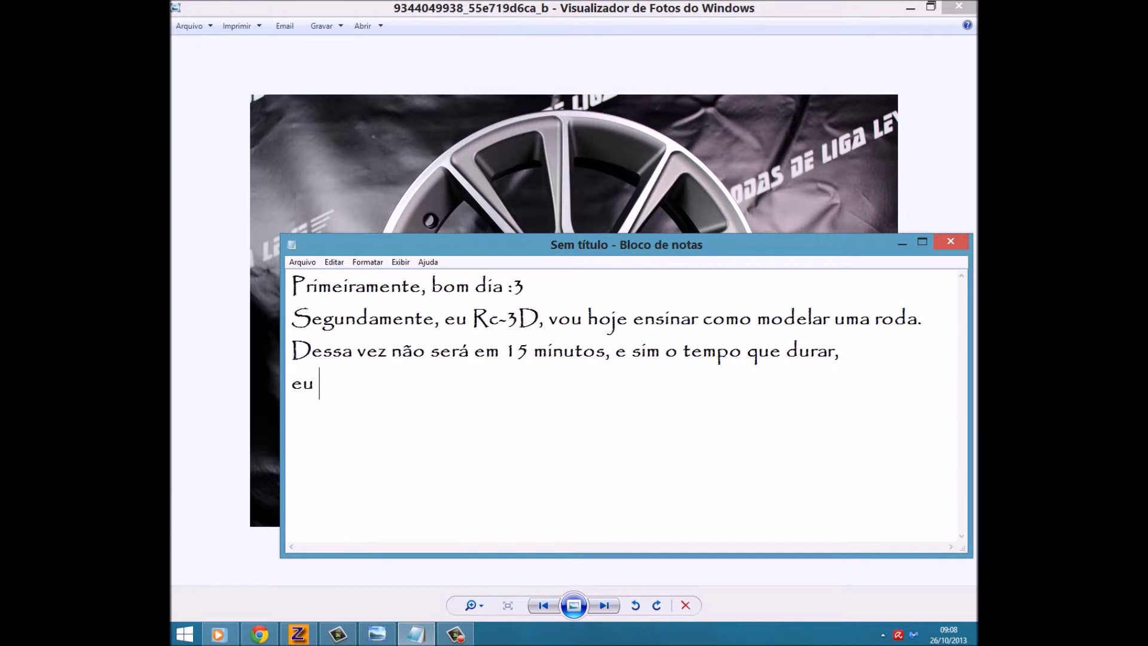
pyautogui.write('divido esta porra em partes e fuck')
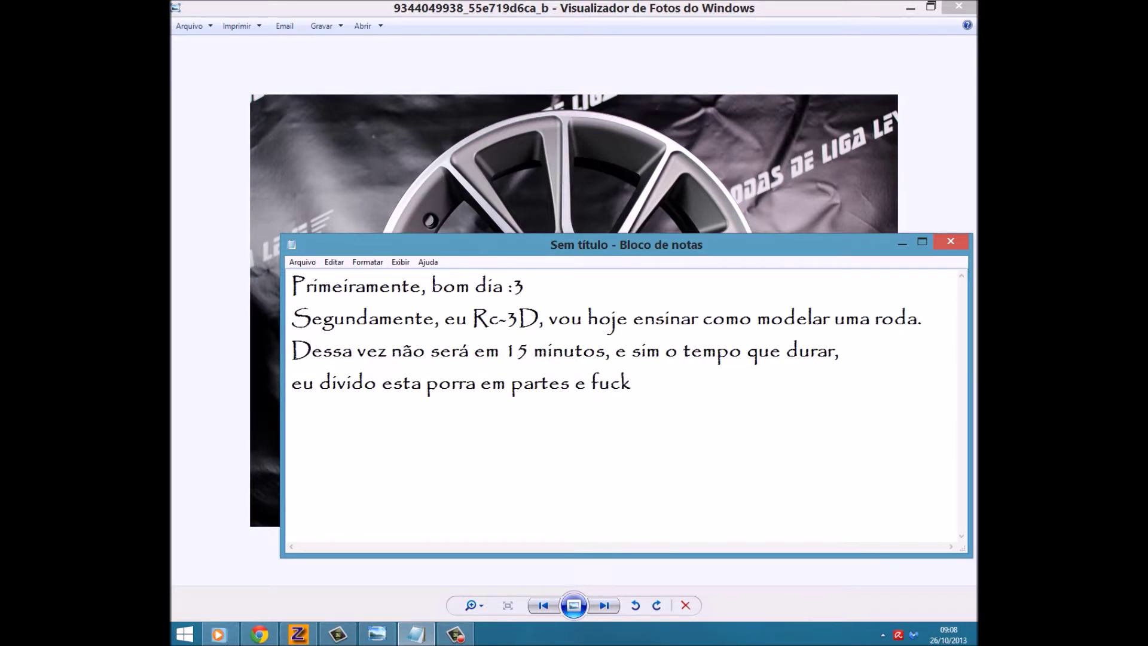
pyautogui.write(' hu3hu3h3uh3u3h3')
pyautogui.hotkey('ctrl', 'a')
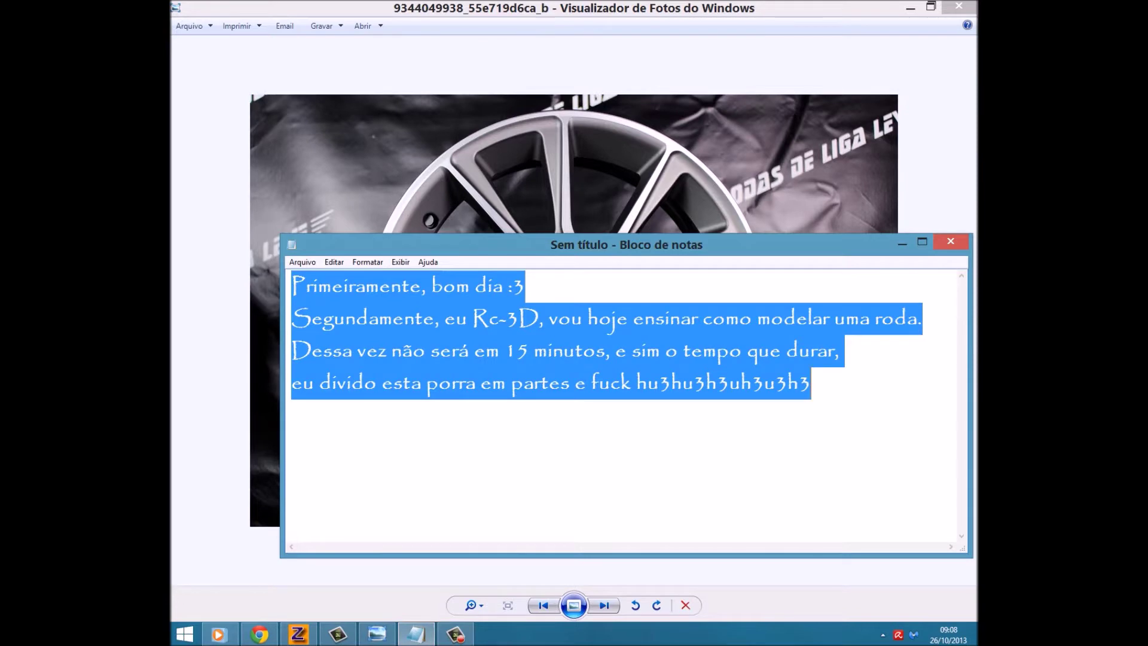
pyautogui.press('Delete')
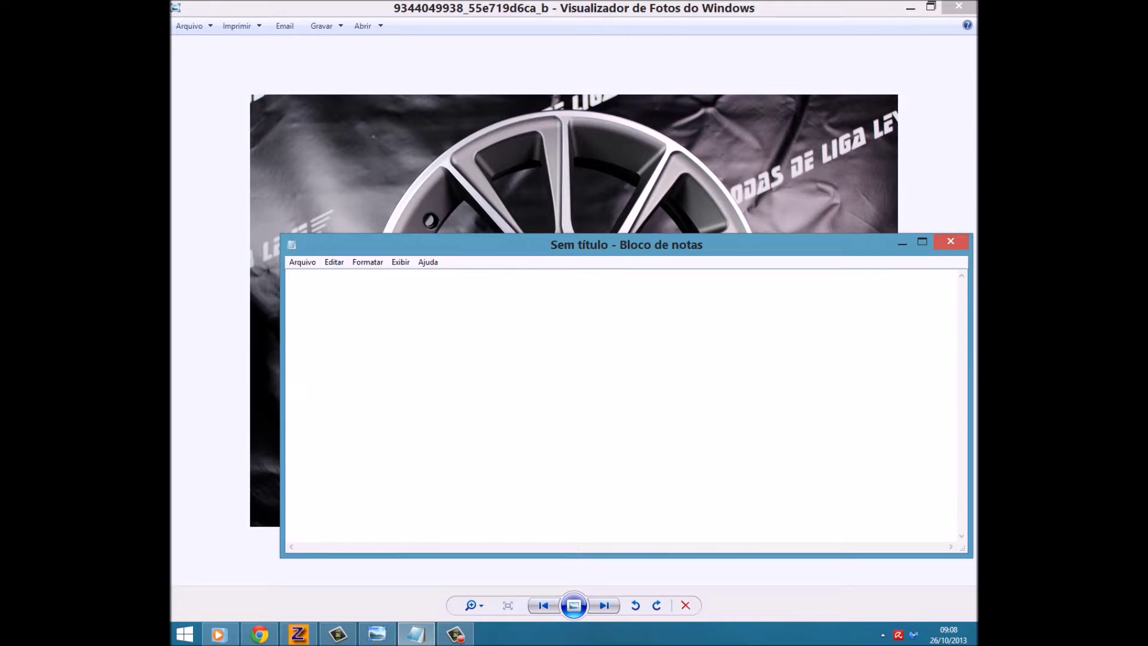
# Write 'Bom, primeiramente, precisamos redimensionar a imagem…' ending '…para não ocorrer isto.'.
pyautogui.write('Bom, primeiramente, precisamos')
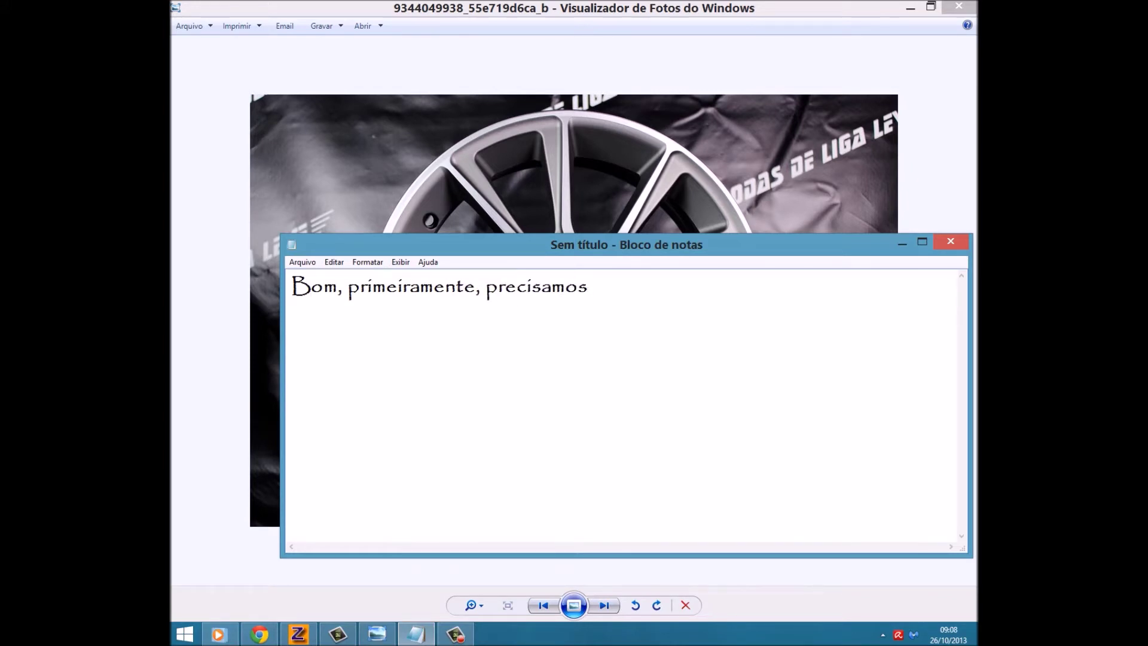
pyautogui.write(' redimensionar a imagem, para que fique com ')
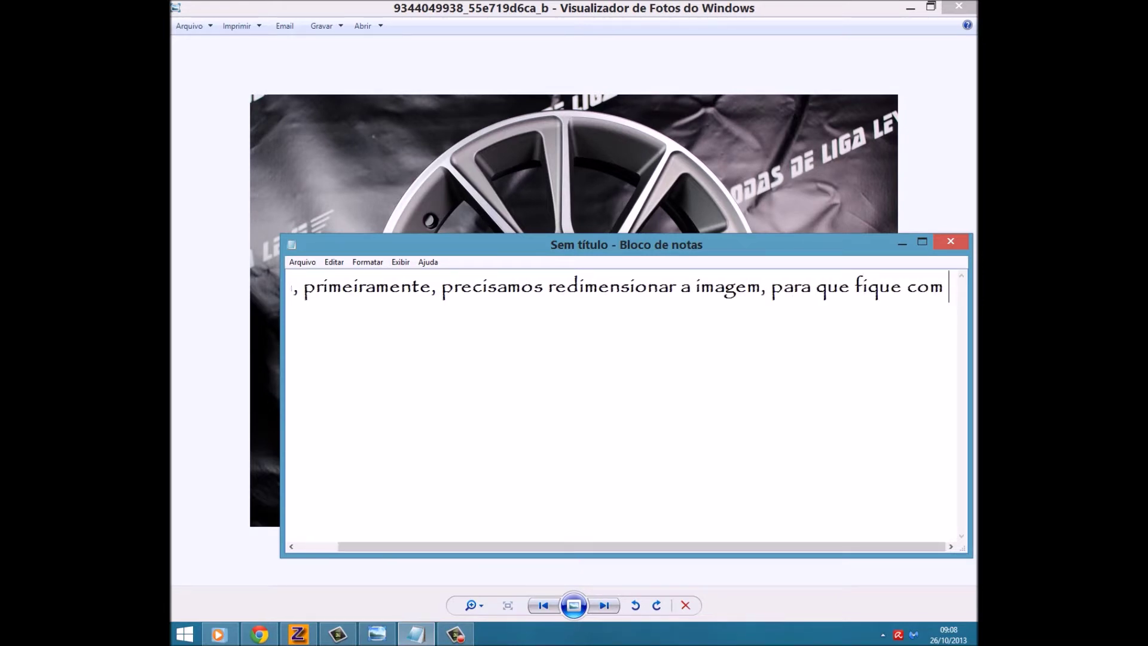
pyautogui.write('a dimensão igual')
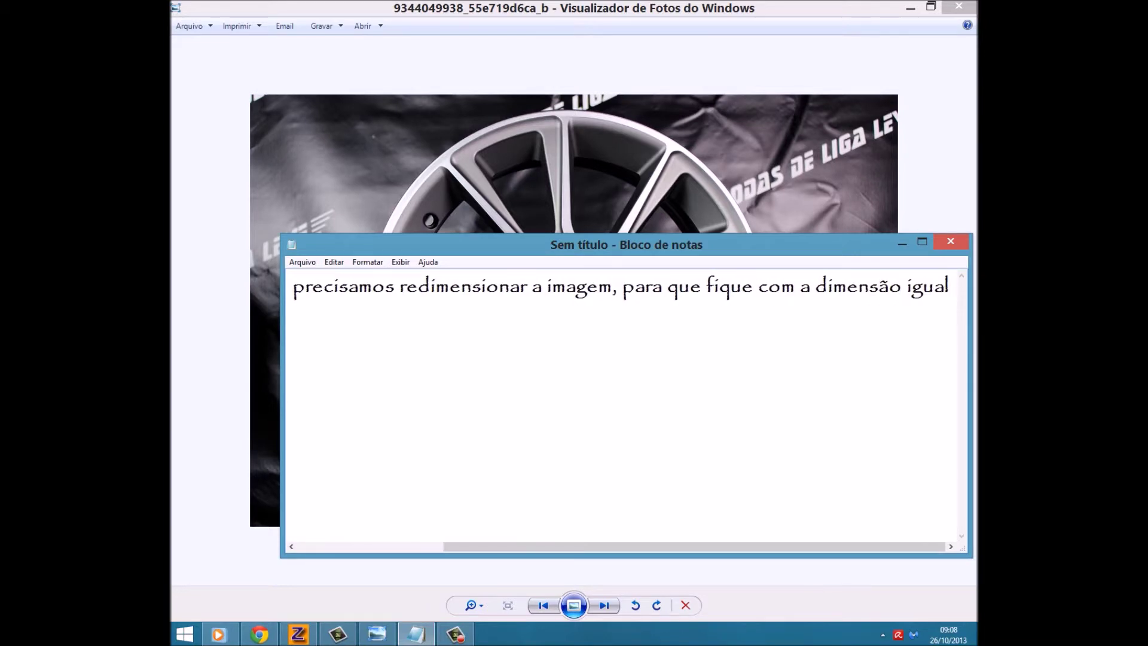
pyautogui.write(' para não c')
pyautogui.press('BackSpace')
pyautogui.write('ocorrer isto.')
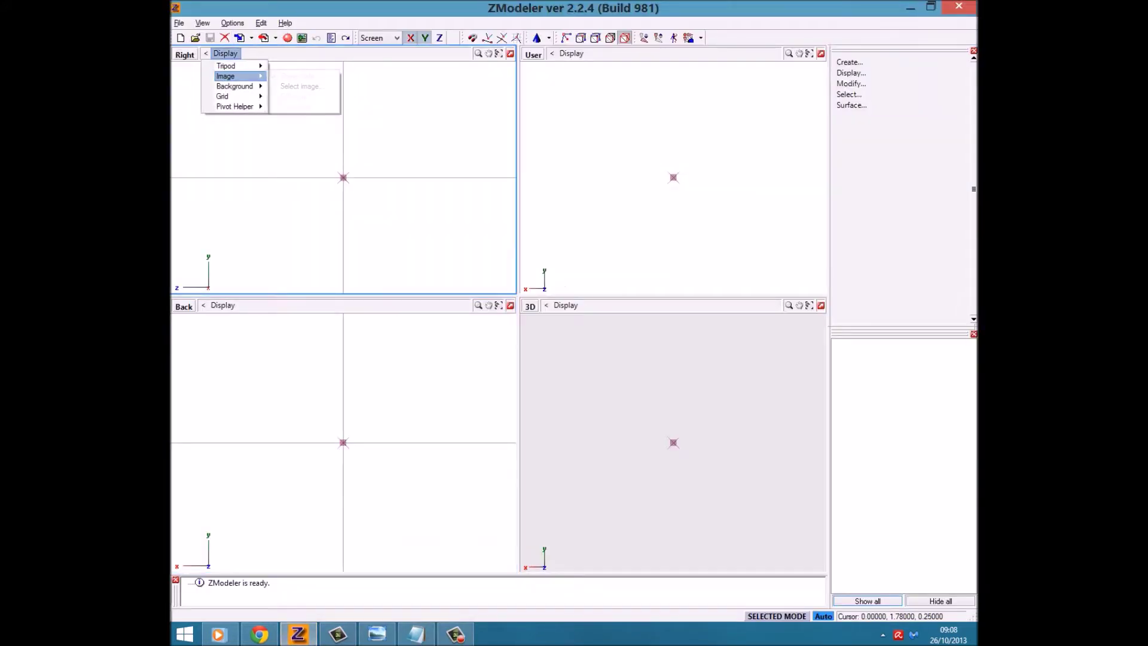
# Dismiss ZModeler's texture browser, browse Explorer's Modelar folder, and minimise the note window.
pyautogui.click(298, 77)
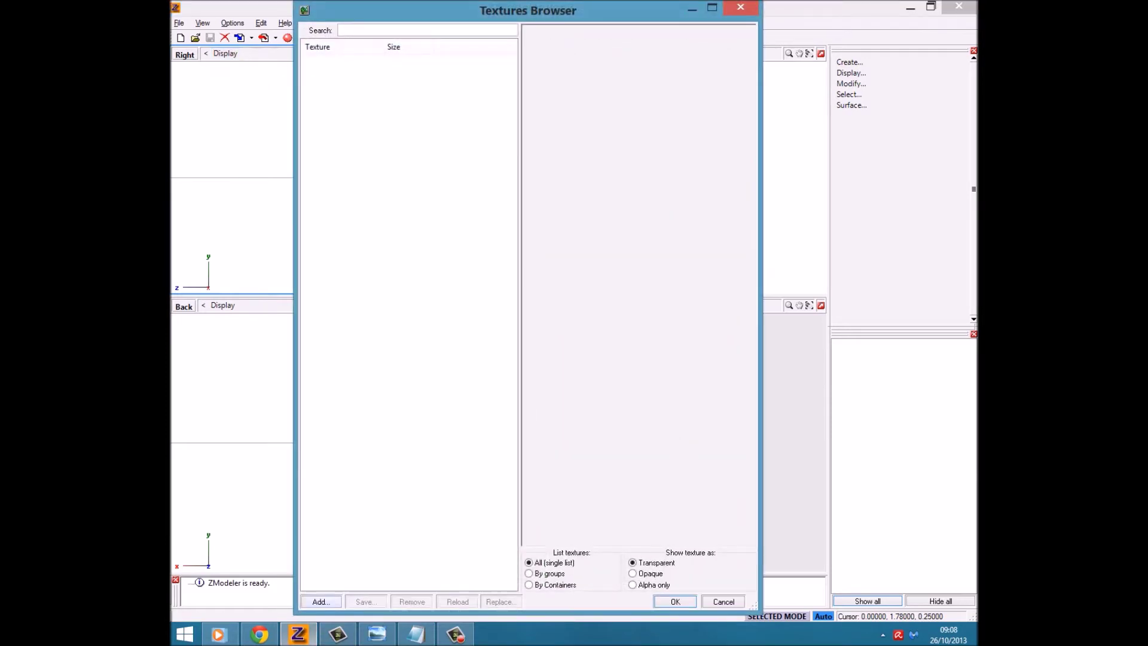
pyautogui.press('super')
pyautogui.press('super')
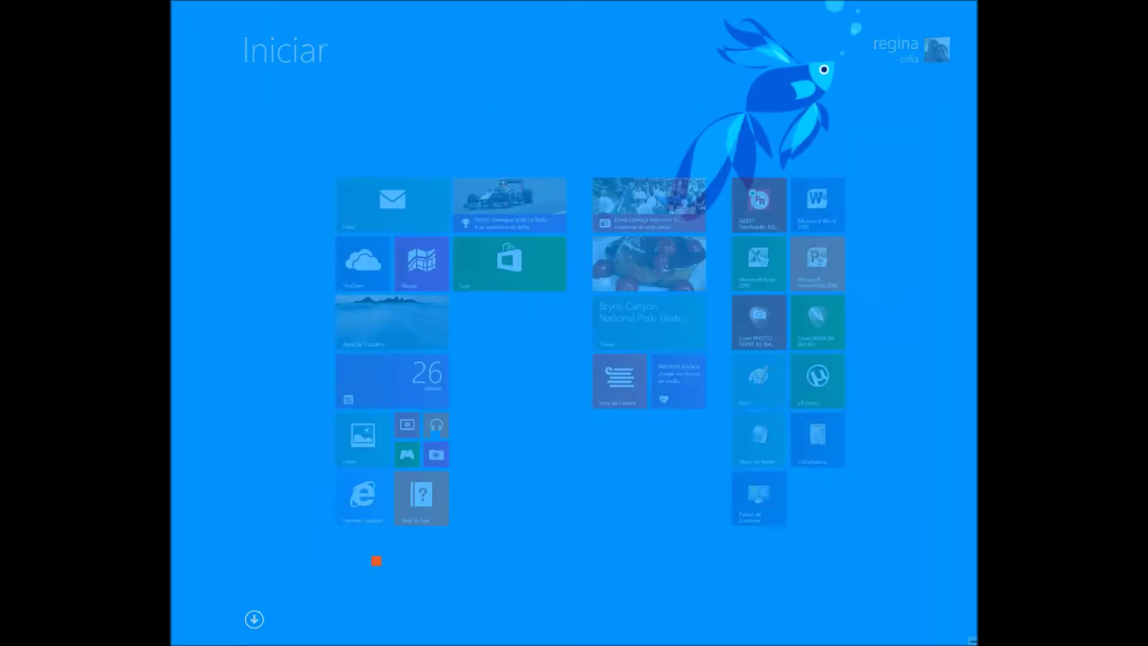
pyautogui.press('Escape')
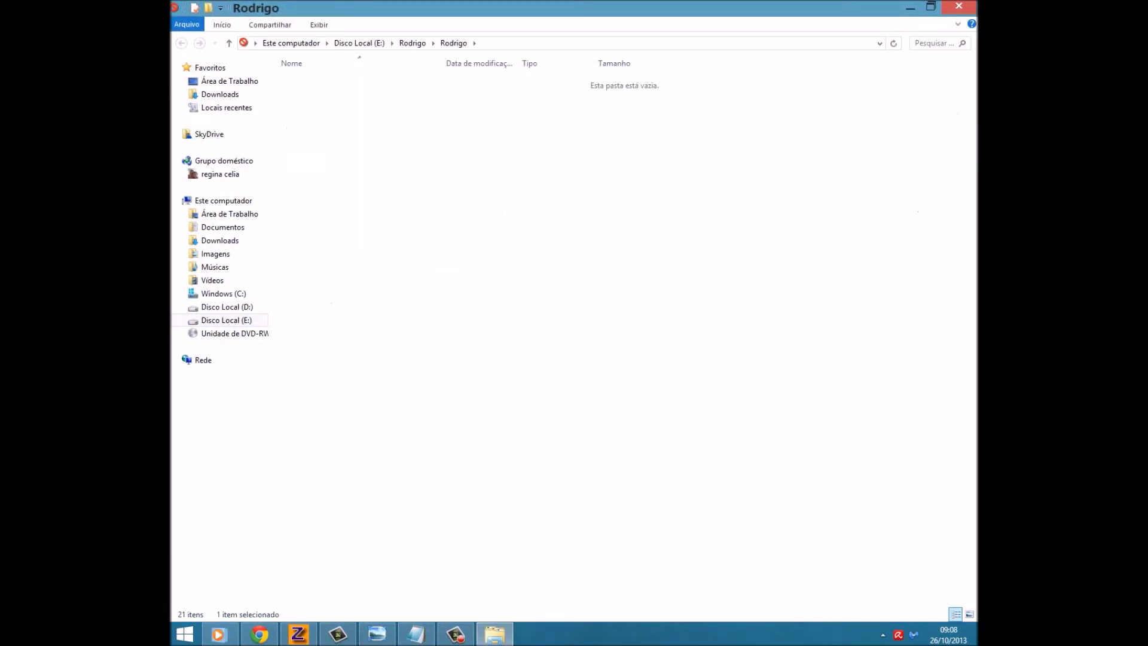
pyautogui.hotkey('alt', 'Tab')
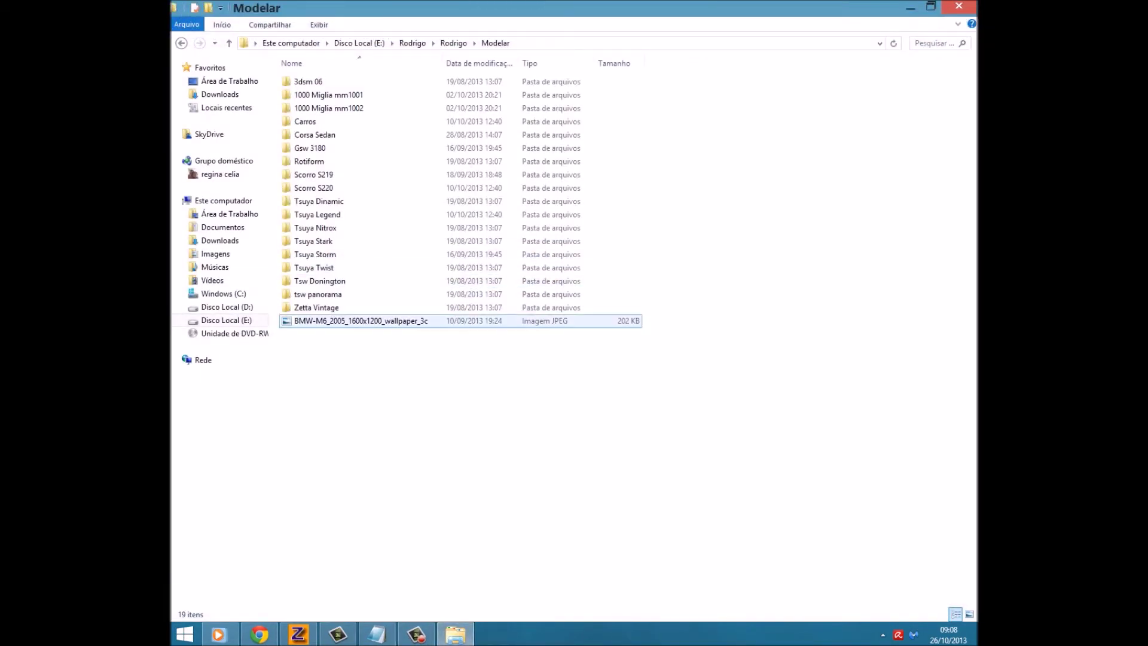
pyautogui.hotkey('alt', 'Left')
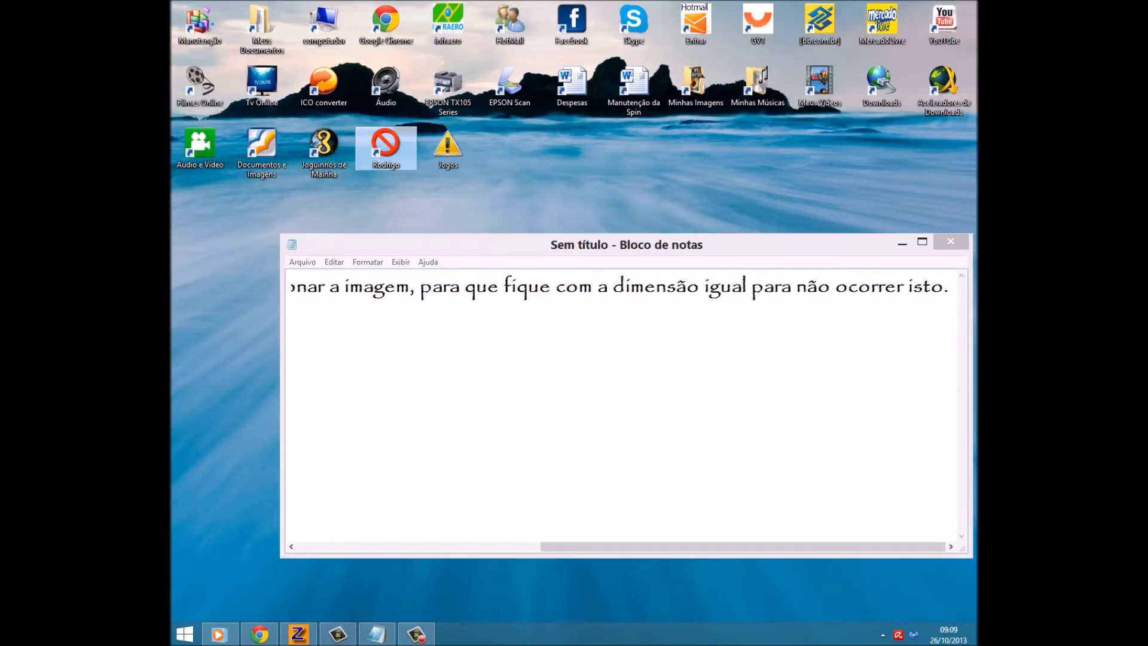
pyautogui.click(902, 243)
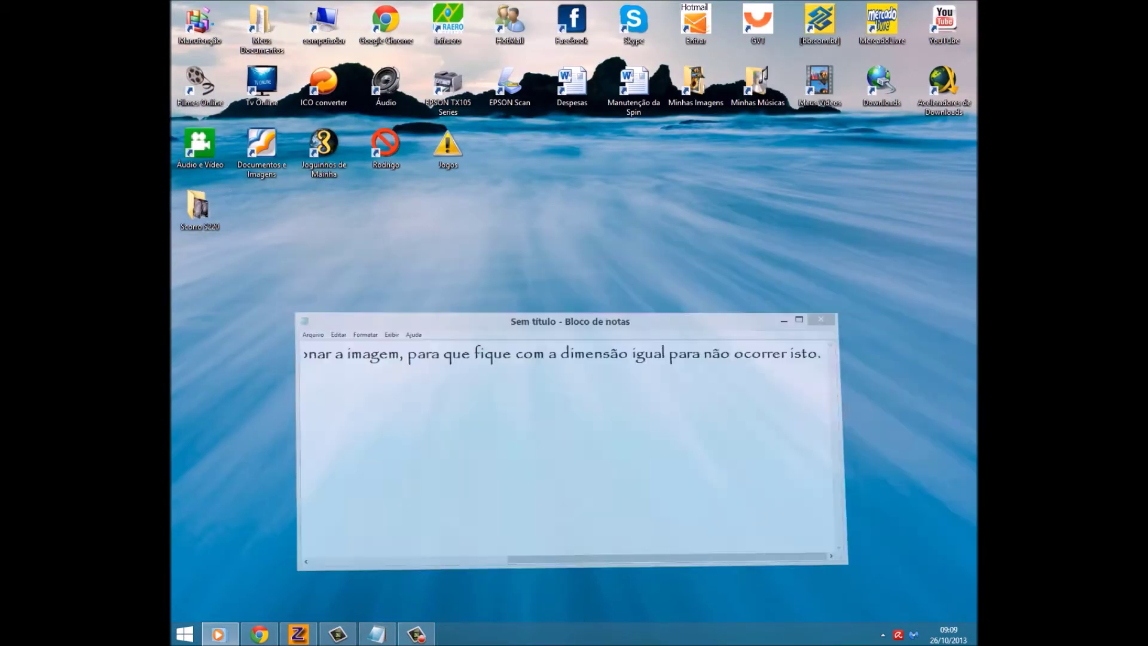
# Add the wheel photo from Desktop > Scorro S220 as the side view's background texture.
pyautogui.click(298, 634)
pyautogui.click(225, 53)
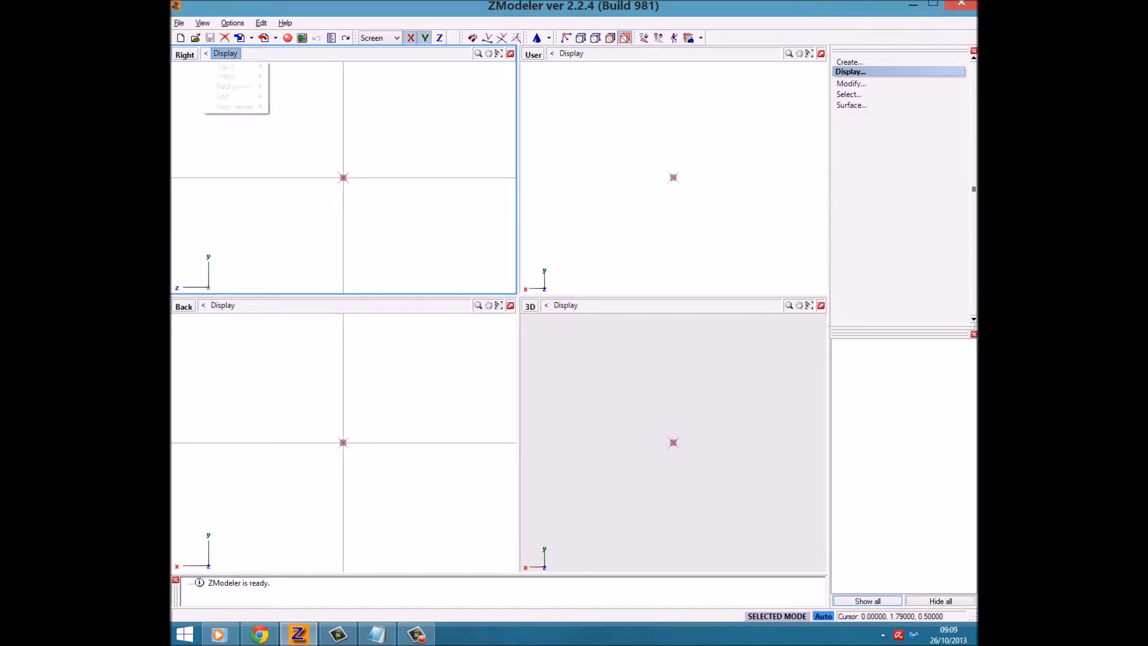
pyautogui.click(305, 86)
pyautogui.click(321, 601)
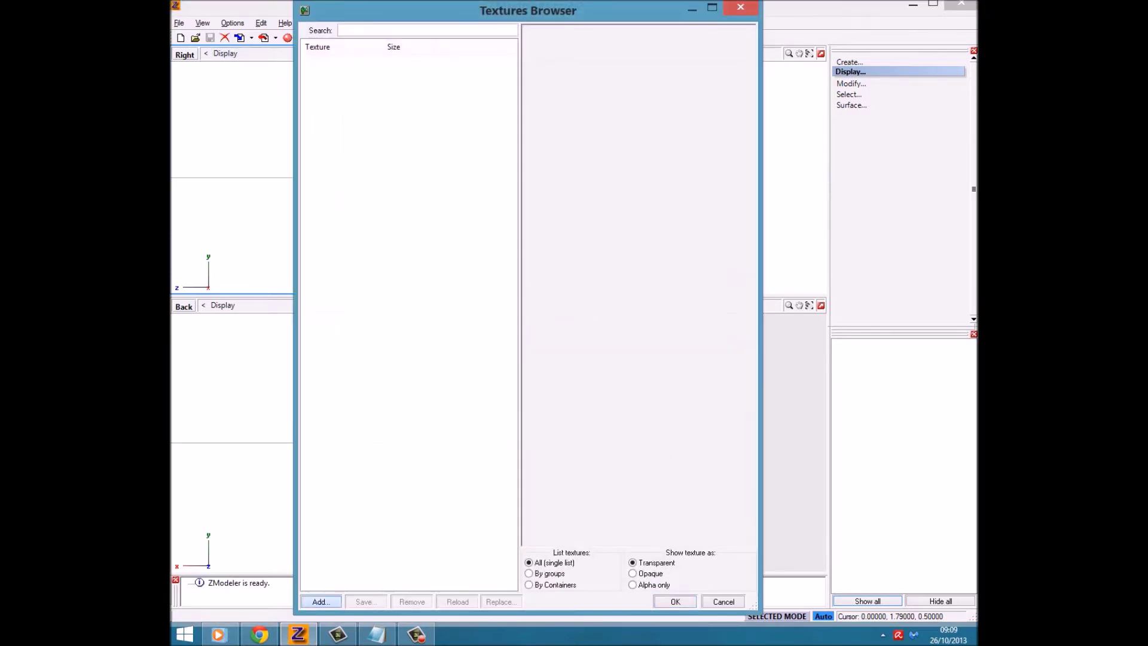
pyautogui.click(516, 250)
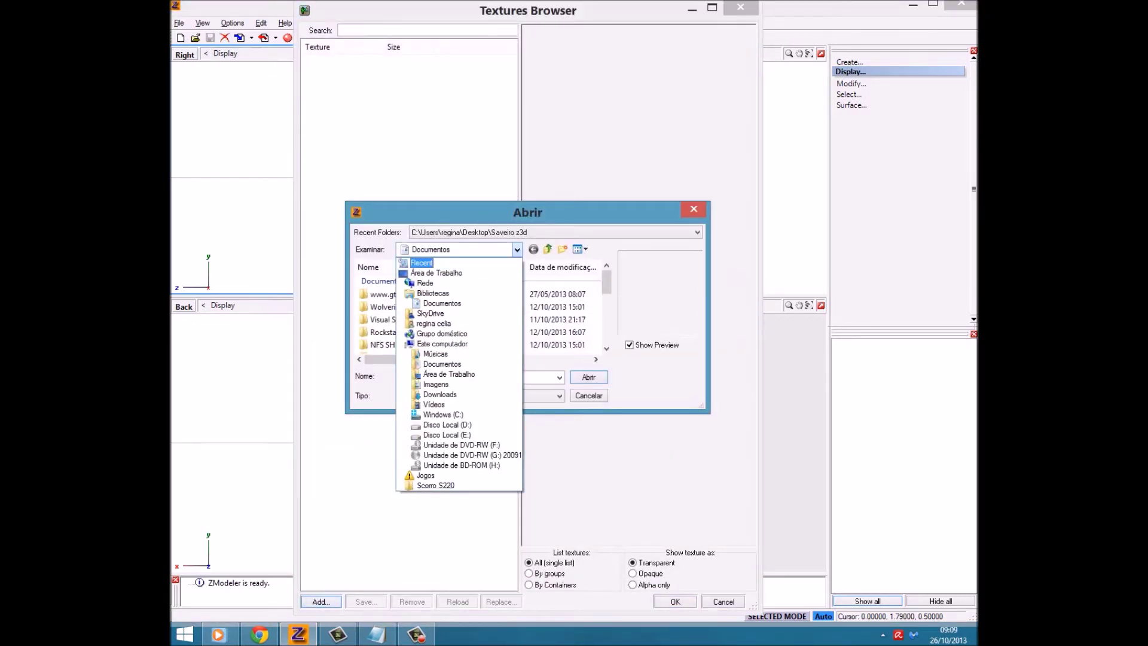
pyautogui.click(431, 264)
pyautogui.scroll(-5, 478, 311)
pyautogui.doubleClick(385, 287)
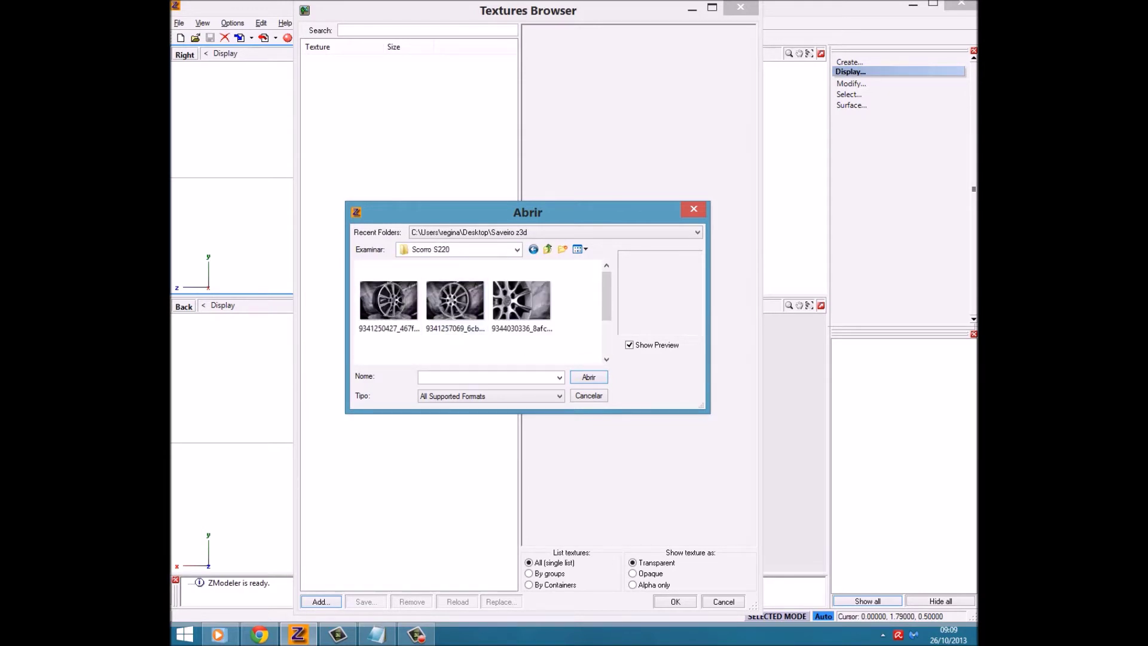
pyautogui.doubleClick(389, 391)
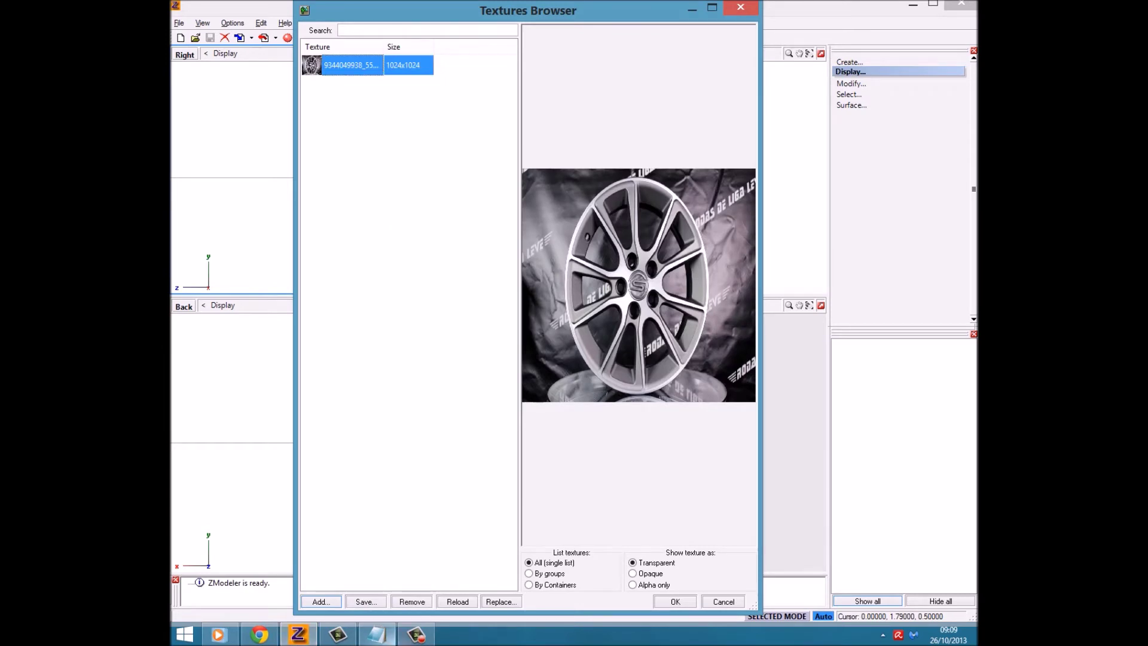
# Replace the note with 'a roda ficará torta, e impossível de se acertar os relevos' and confirm the texture.
pyautogui.click(377, 635)
pyautogui.hotkey('ctrl', 'a')
pyautogui.write('a roda ')
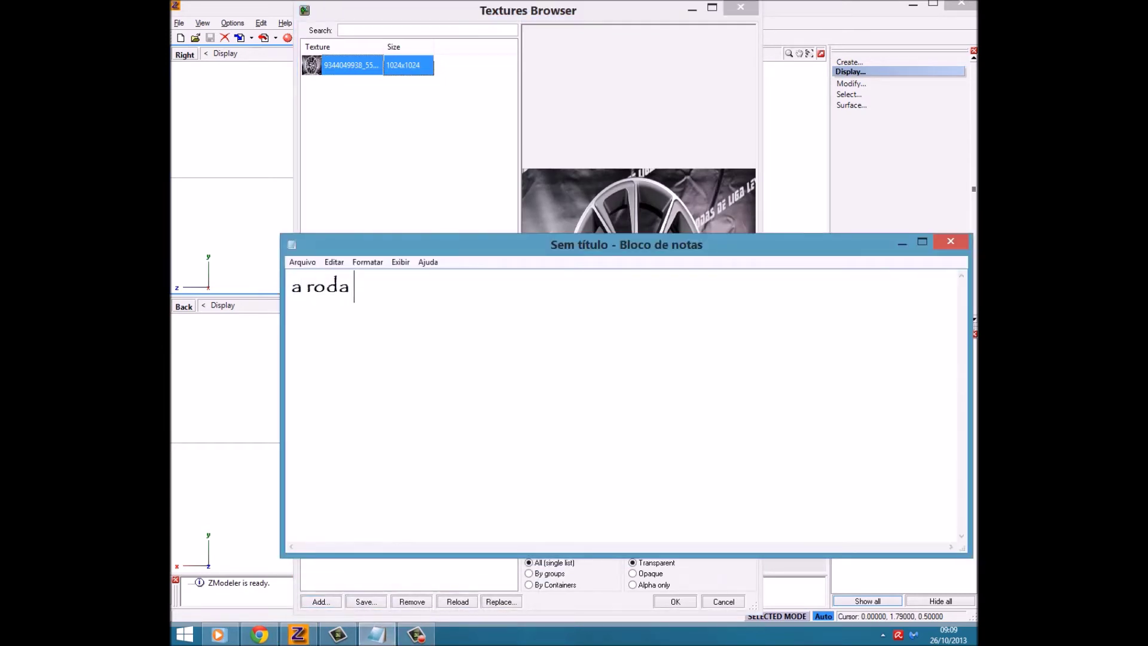
pyautogui.write('ficará torta,')
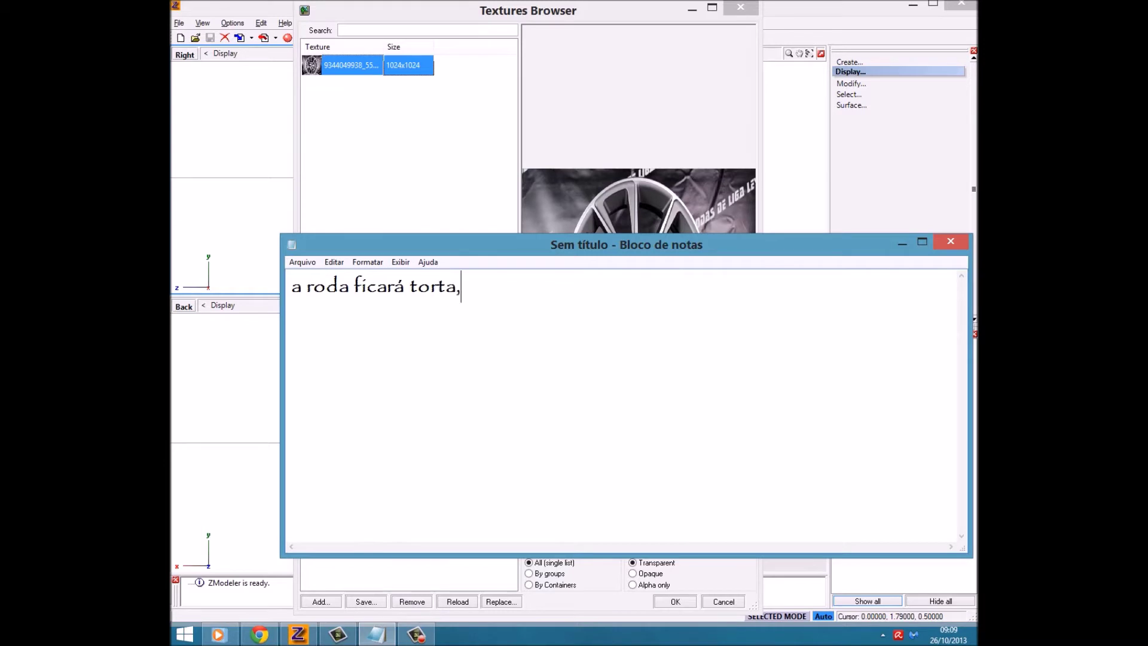
pyautogui.write(' e impossível de ')
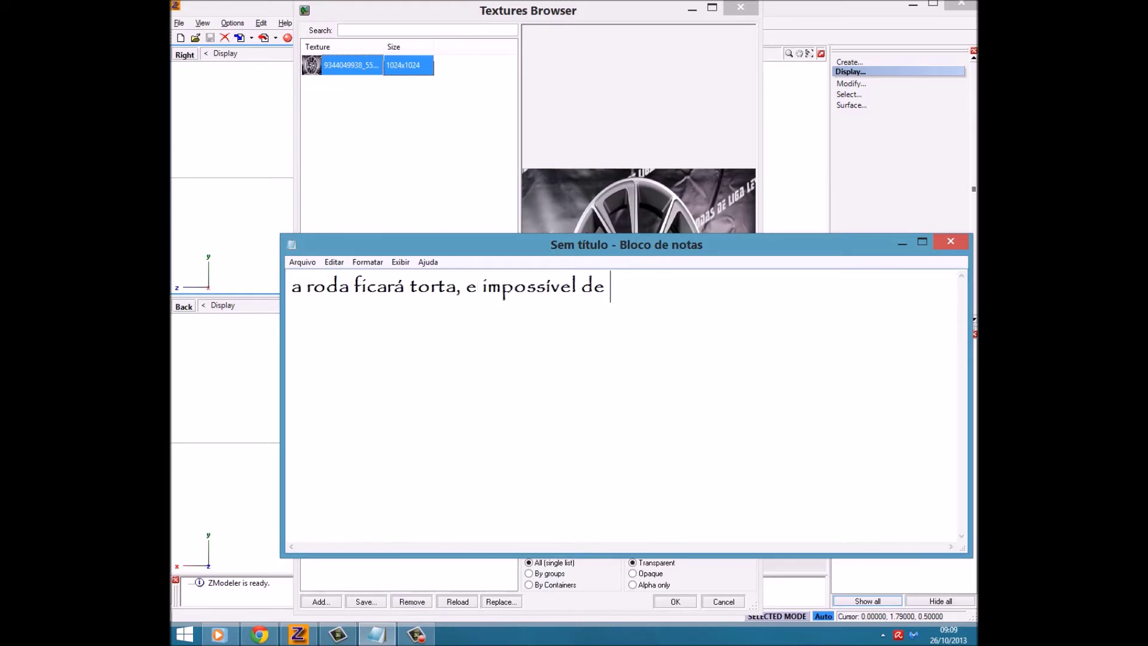
pyautogui.write('se acertar os relevos .~.')
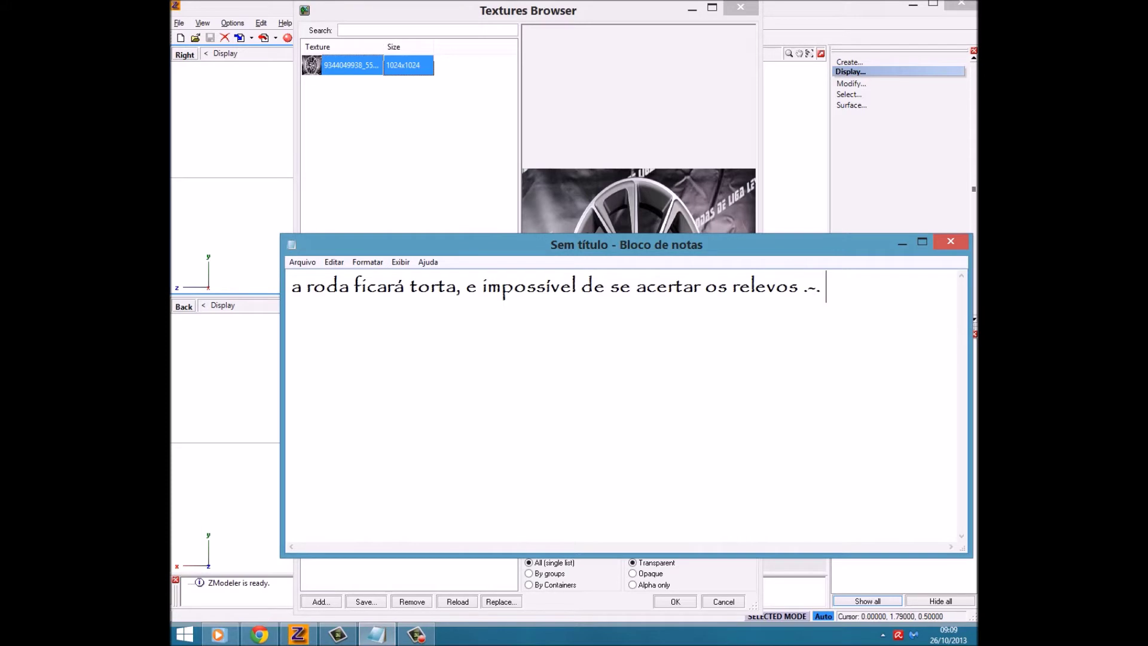
pyautogui.hotkey('alt', 'Tab')
pyautogui.press('Return')
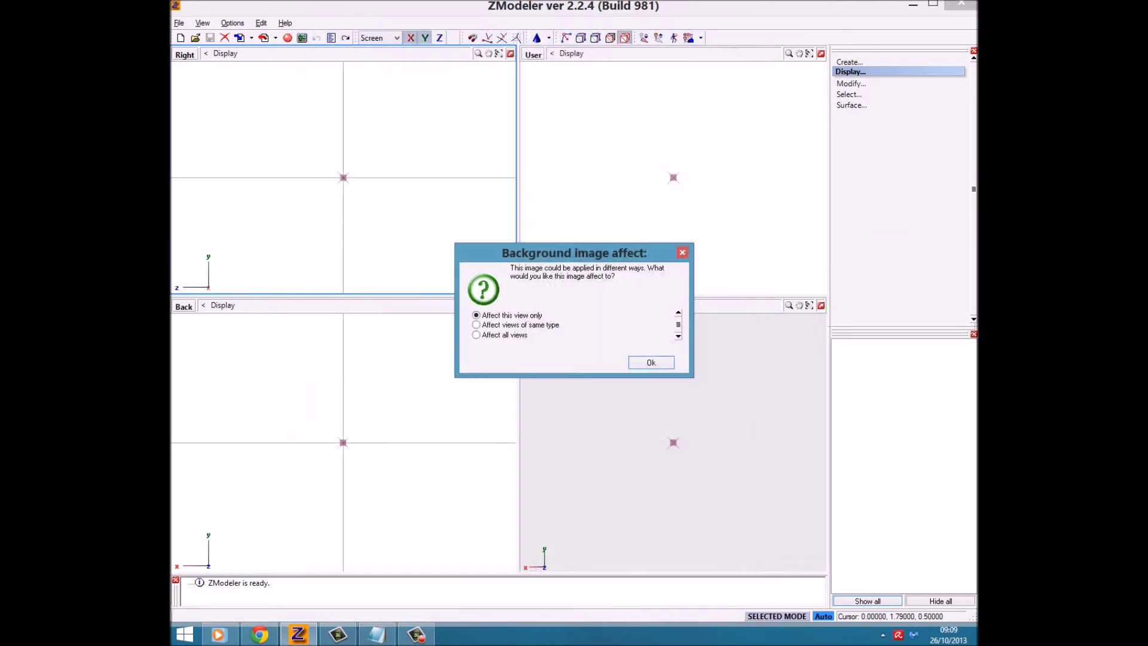
# Apply the wheel image to the side view only and zoom in.
pyautogui.press('Return')
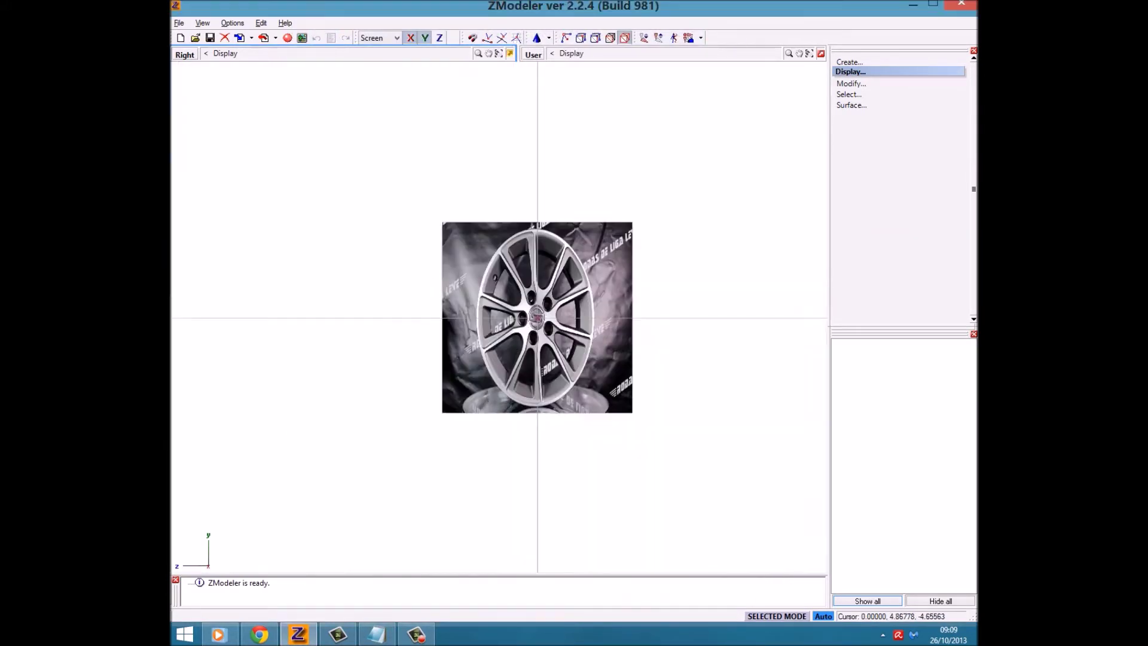
pyautogui.scroll(2, 729, 263)
pyautogui.click(225, 54)
pyautogui.click(297, 106)
# Create a 100-cross-point cylinder centred on the wheel's hub.
pyautogui.click(548, 38)
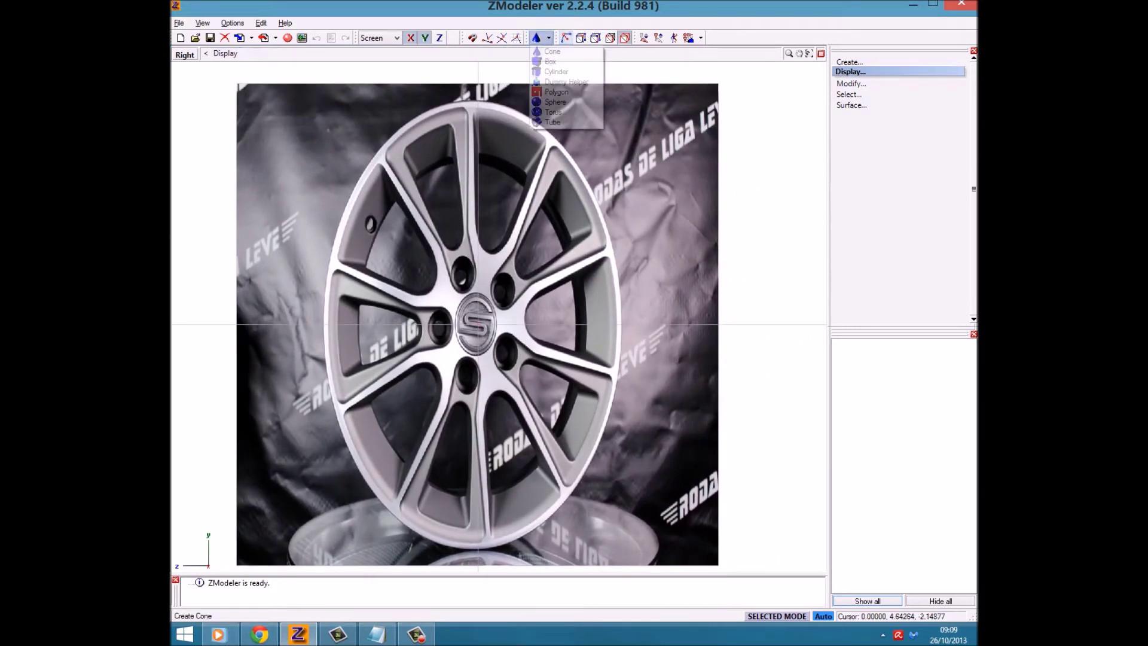
pyautogui.click(551, 62)
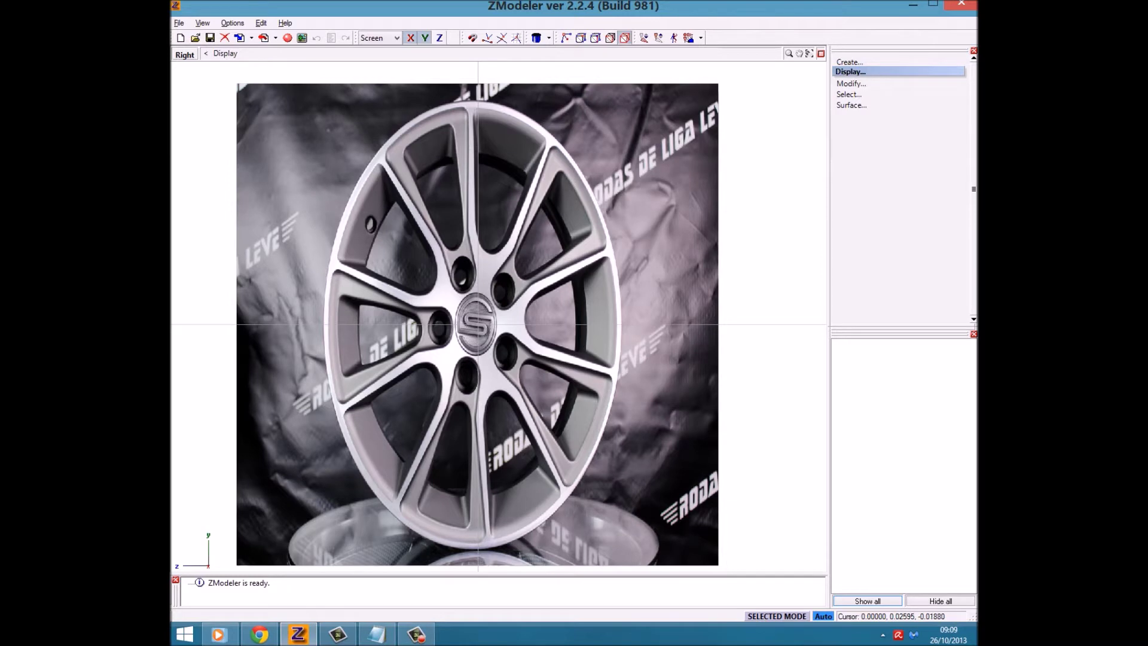
pyautogui.click(536, 38)
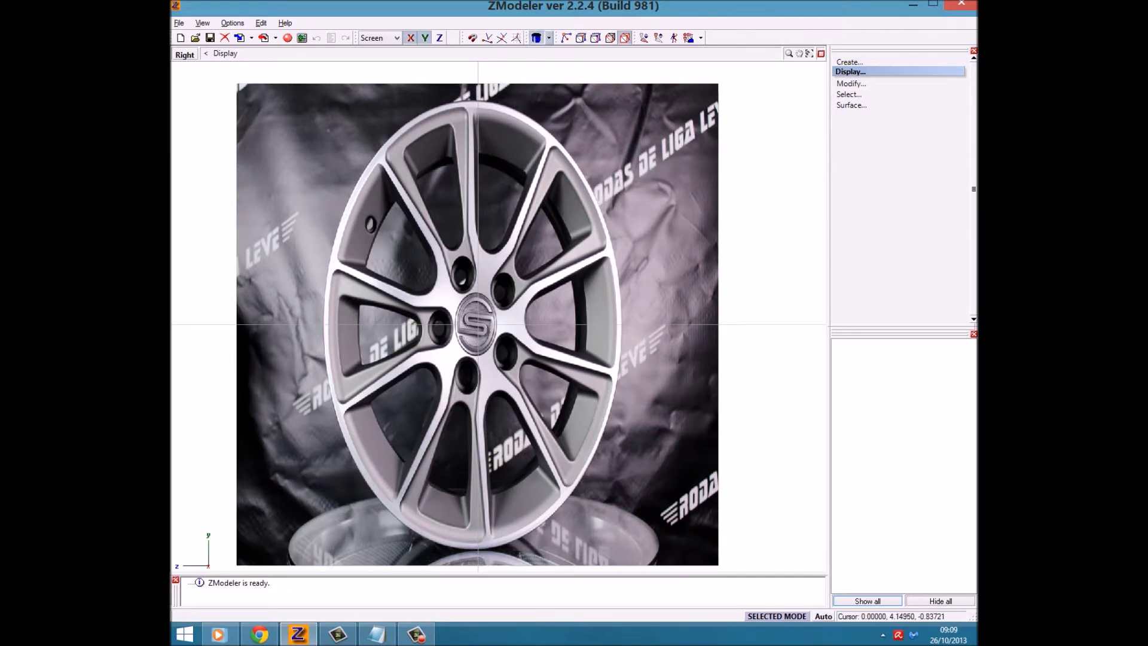
pyautogui.moveTo(476, 324); pyautogui.dragTo(495, 102)
pyautogui.click(536, 328)
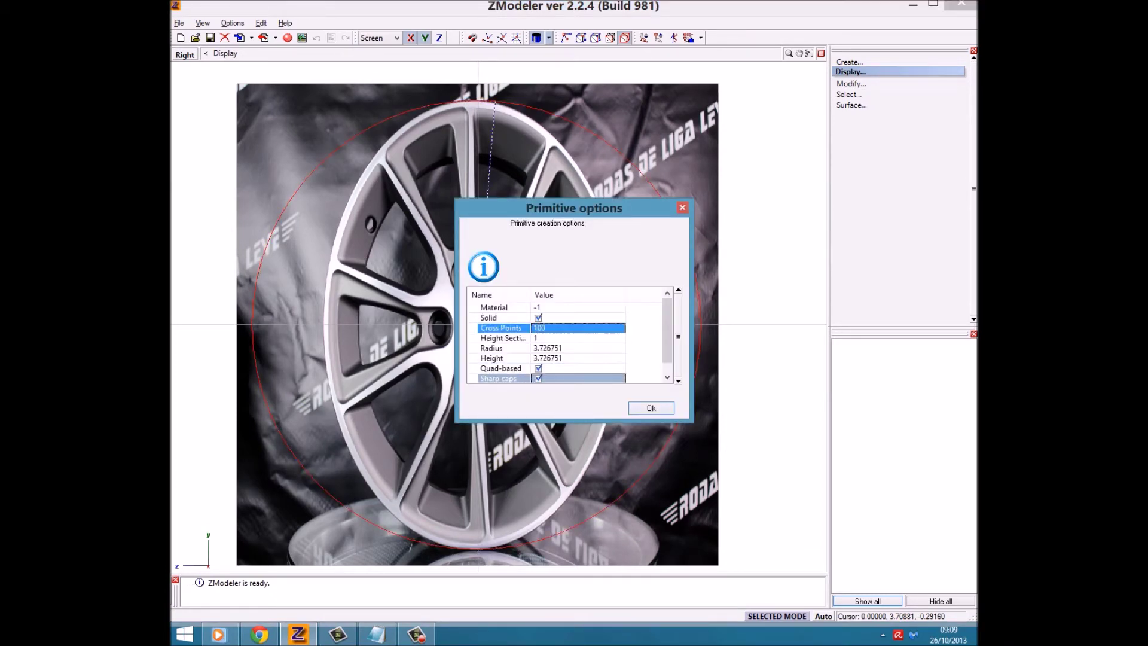
pyautogui.press('Return')
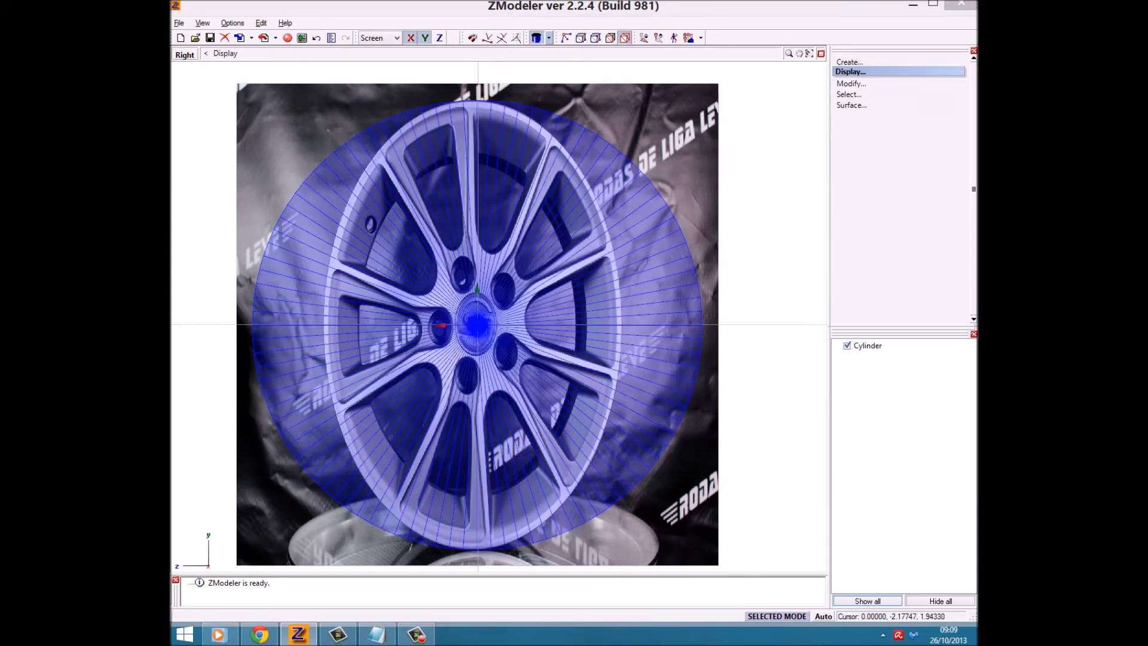
# Replace the note with 'nada legal né ? .-.'.
pyautogui.click(376, 634)
pyautogui.hotkey('ctrl', 'a')
pyautogui.write('nada legal né ? .~.')
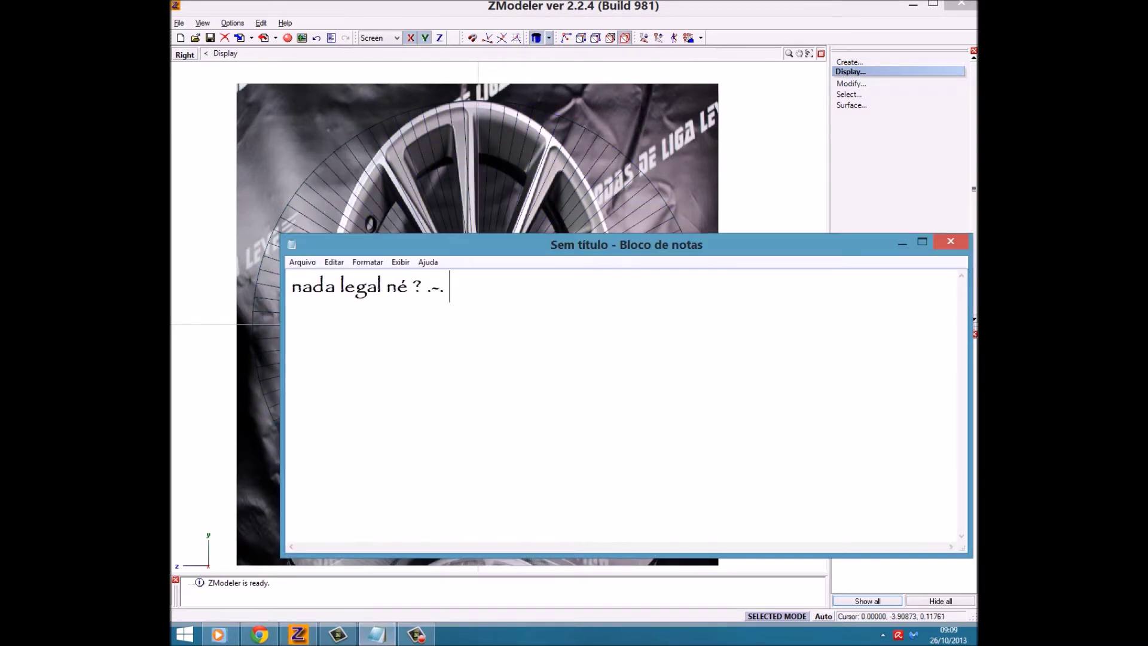
# Clear the note and open the fourth Scorro S220 wheel photo in Paint.
pyautogui.hotkey('ctrl', 'a')
pyautogui.press('BackSpace')
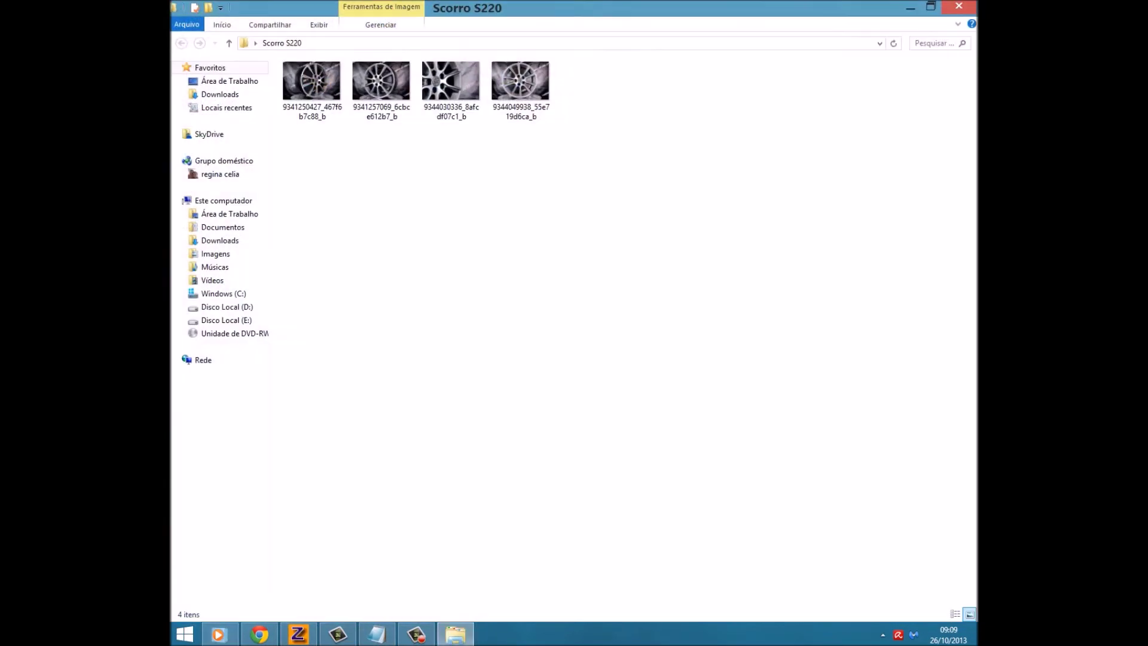
pyautogui.rightClick(507, 105)
pyautogui.moveTo(574, 220)
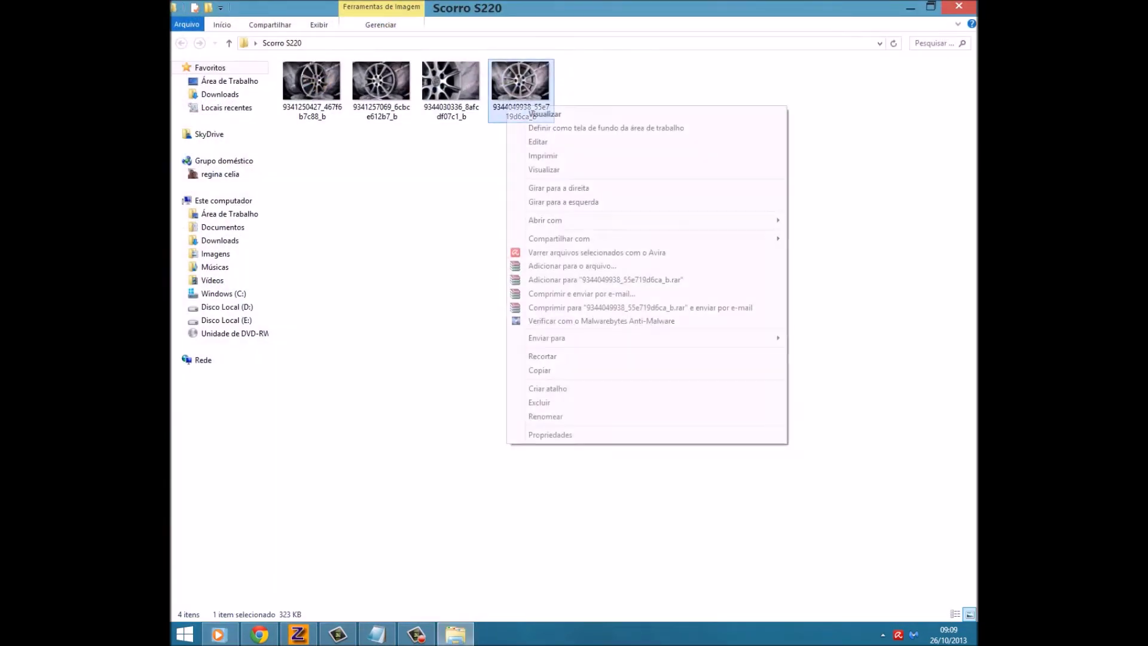
pyautogui.click(813, 332)
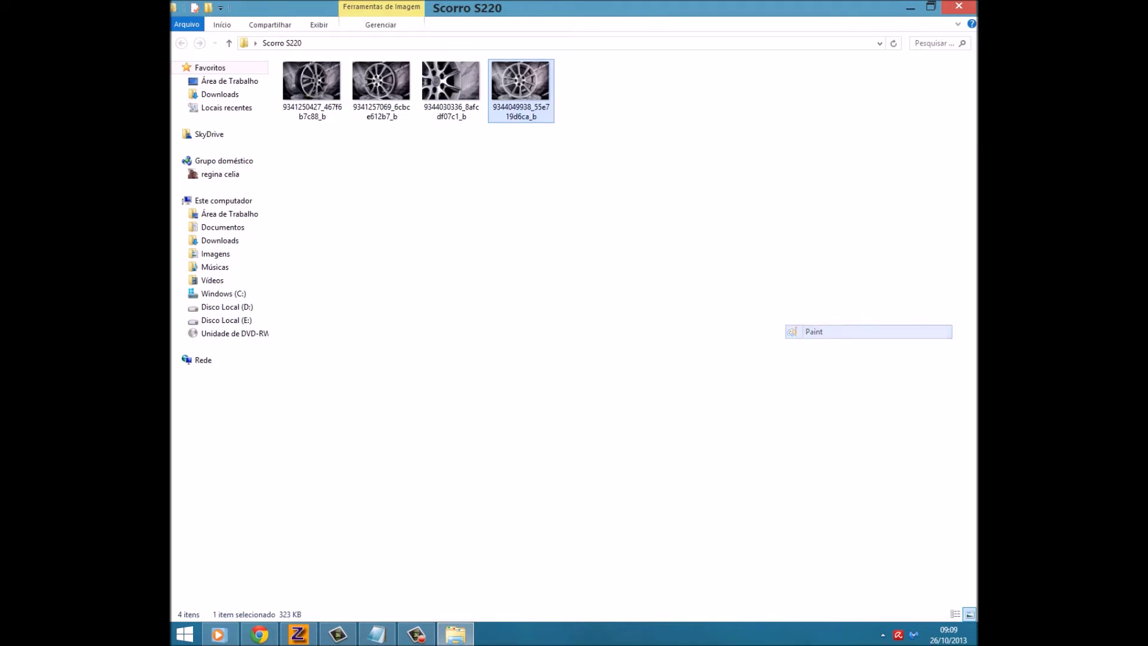
# Write the note 'abra a imagem original com o paint, e em seguida aperte CTRL+E'.
pyautogui.write('abra a iamge')
pyautogui.press('BackSpace')
pyautogui.press('BackSpace')
pyautogui.press('BackSpace')
pyautogui.write('magem original com o pain')
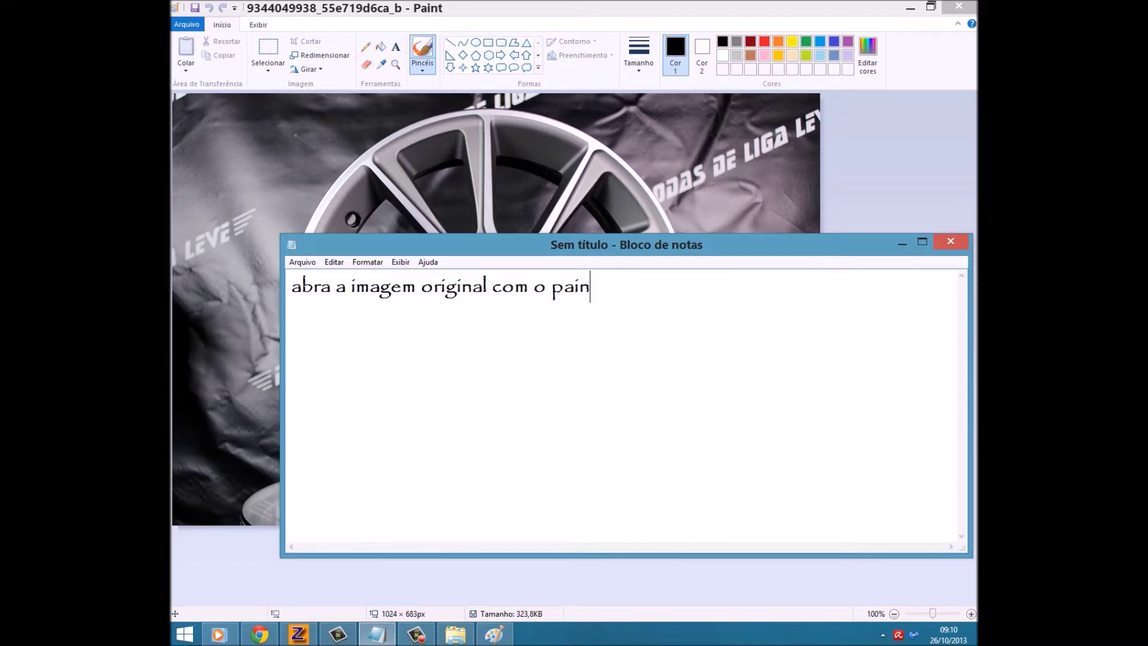
pyautogui.write(', e em seguida')
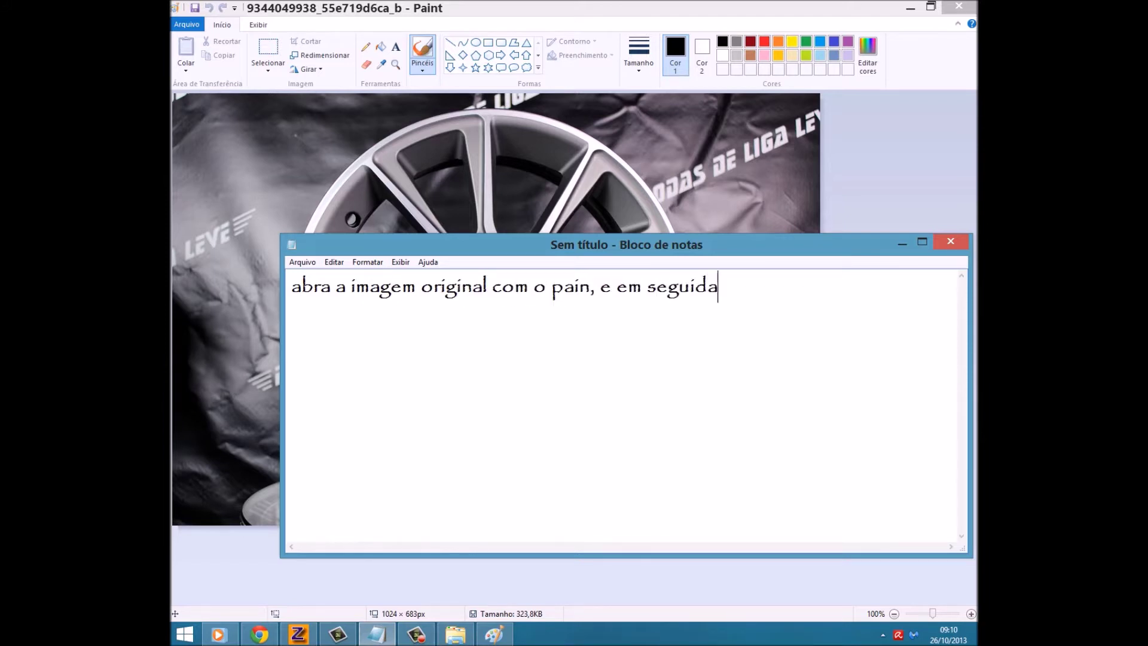
pyautogui.write(' aperte ')
pyautogui.write('CTRL+')
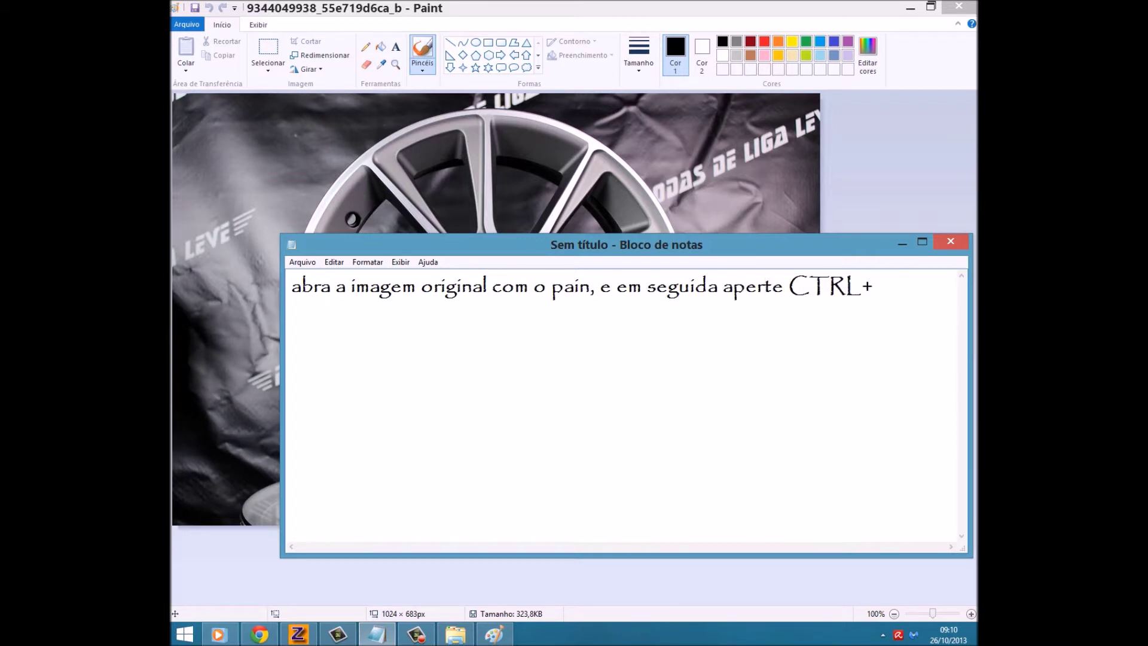
pyautogui.press('BackSpace')
pyautogui.press('BackSpace')
pyautogui.write('E')
pyautogui.hotkey('ctrl', 'a')
pyautogui.hotkey('alt', 'Tab')
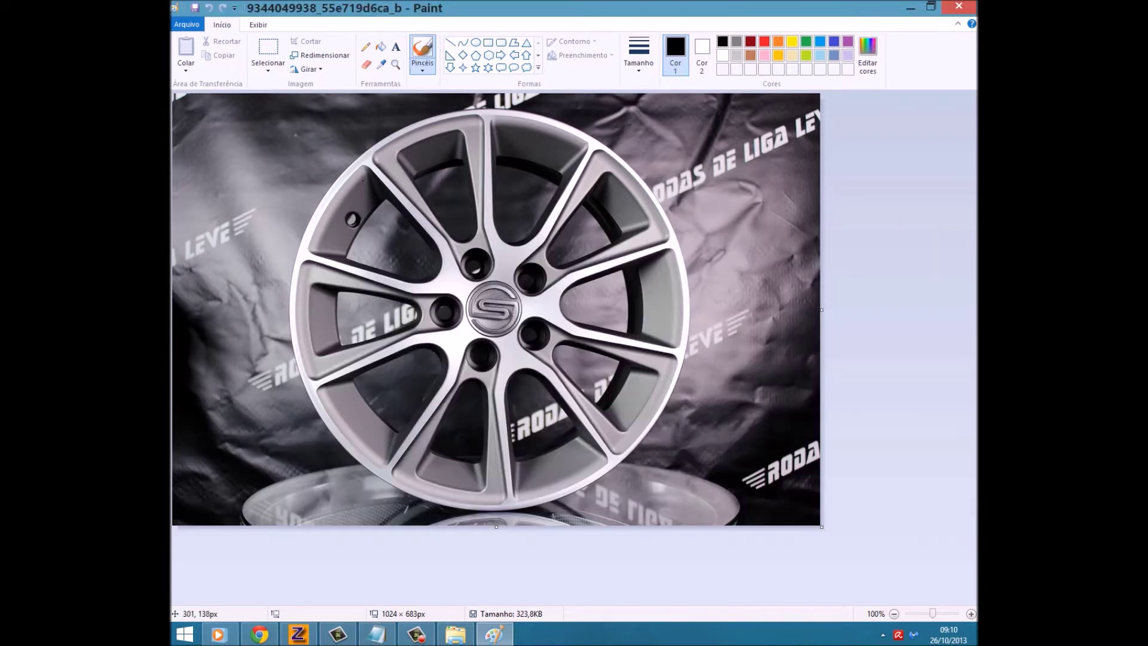
# Set the Paint image to 1024 × 1024 px and begin the note line 'deixe parte que demonstra o menor'.
pyautogui.hotkey('ctrl', 'e')
pyautogui.write('1024')
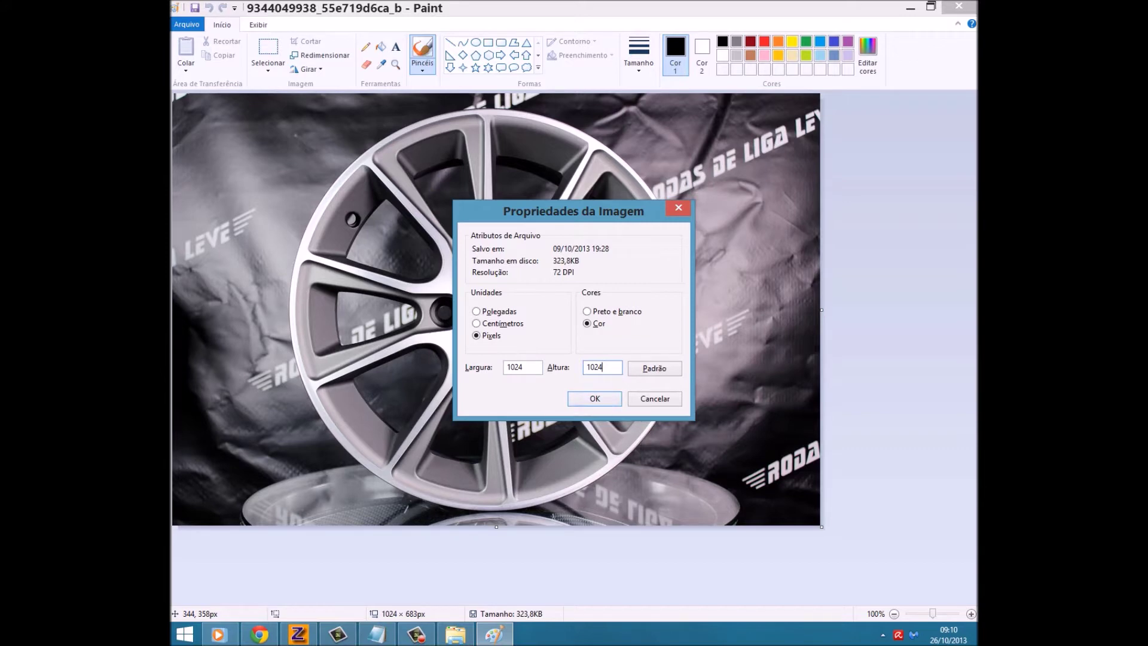
pyautogui.press('Return')
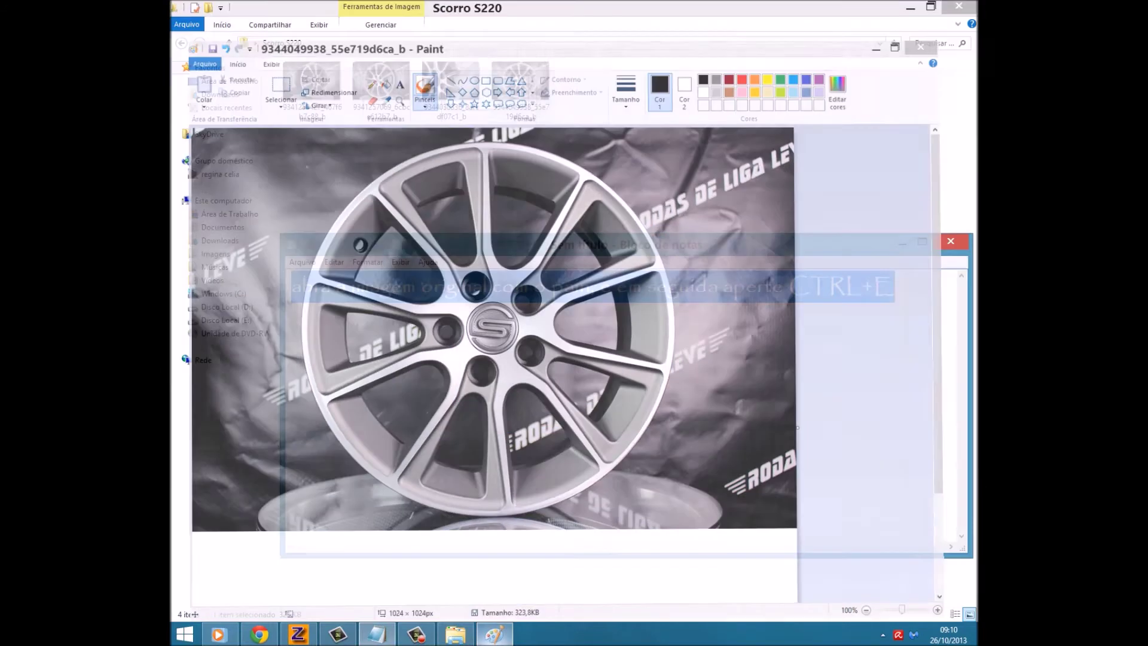
pyautogui.hotkey('alt', 'Tab')
pyautogui.write('deixe ')
pyautogui.write('parte que demonstra o menor g')
# Finish the note explaining a 1280x720 image needs CTRL+E to change 720 to 1280.
pyautogui.press('BackSpace')
pyautogui.write('valor, igual')
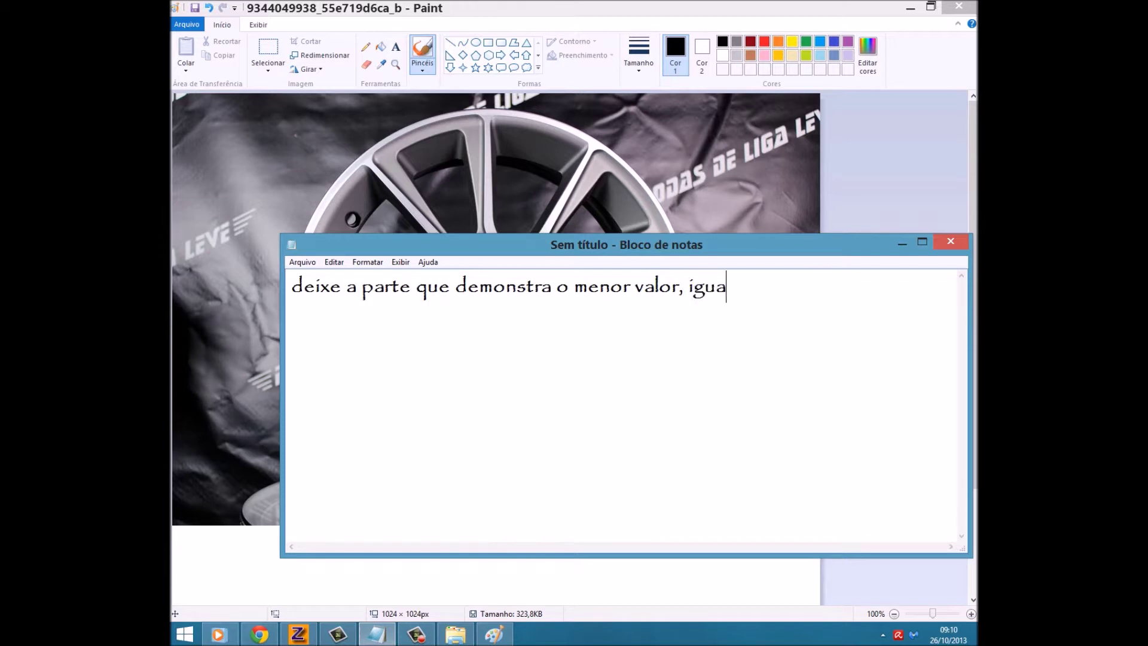
pyautogui.write(' a parte que mostra o maior')
pyautogui.press('Return')
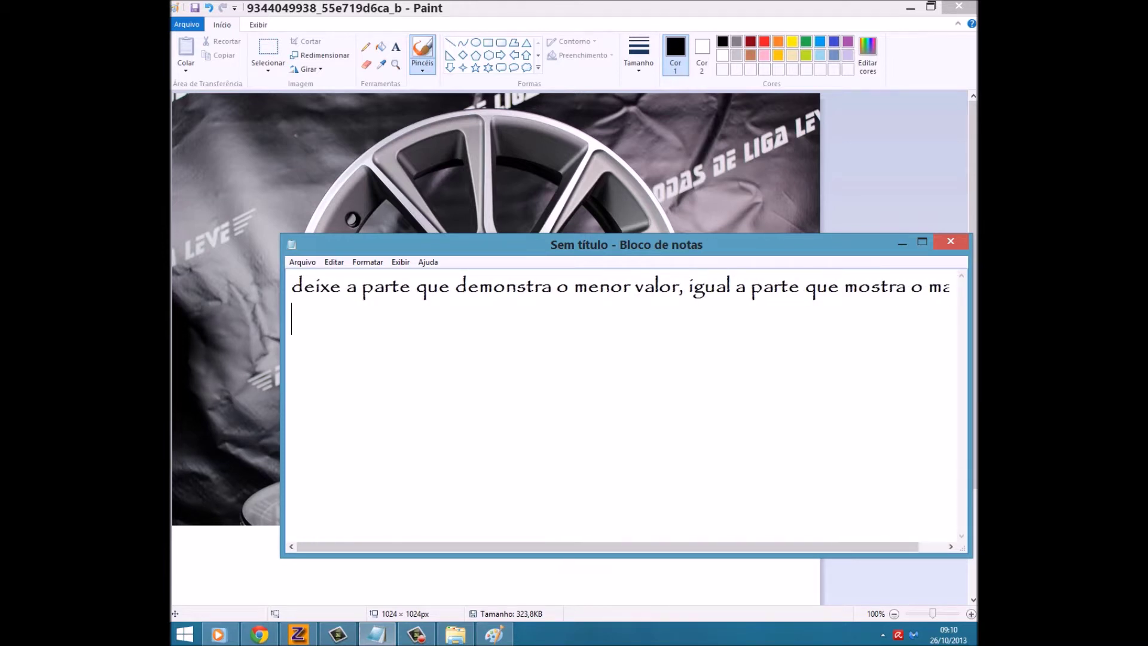
pyautogui.write('por exemplo: s')
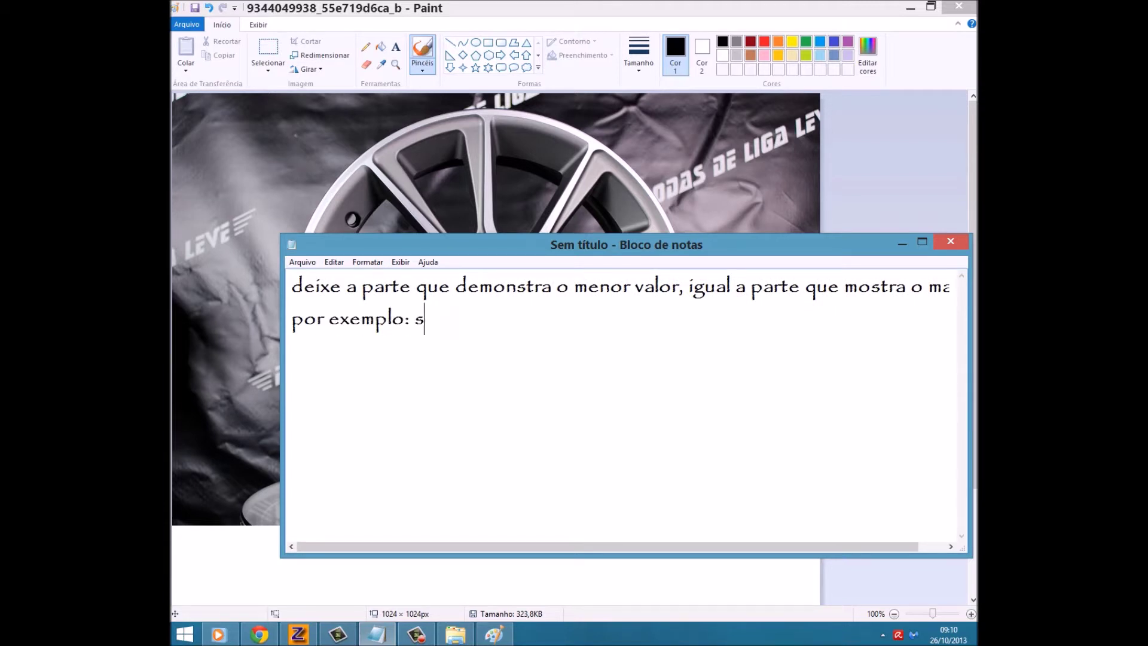
pyautogui.write('e a imagem estiver em 1280x7')
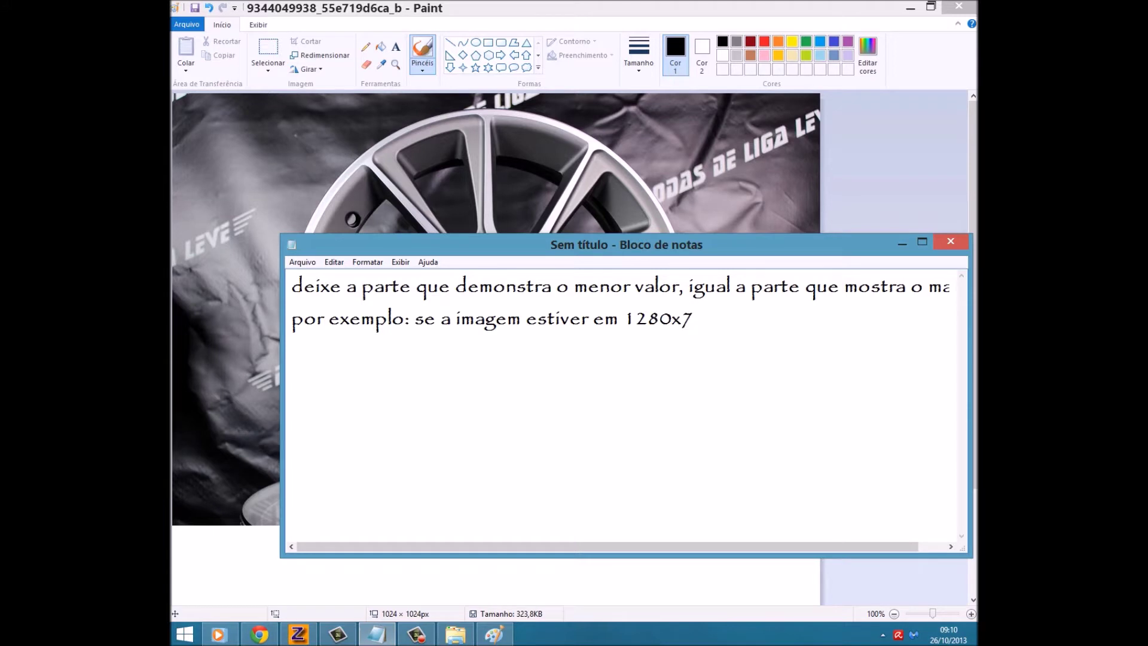
pyautogui.write('20, aperte CTRL+')
pyautogui.write('E')
pyautogui.press('Return')
pyautogui.write('col')
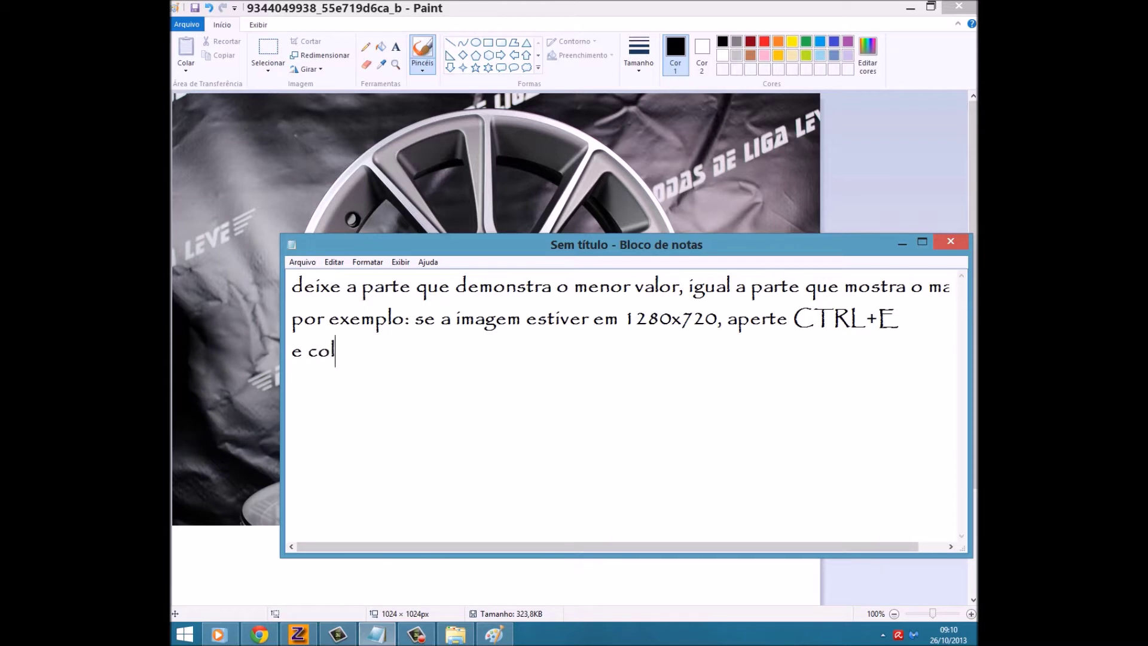
pyautogui.write('nde está 720 para 1280')
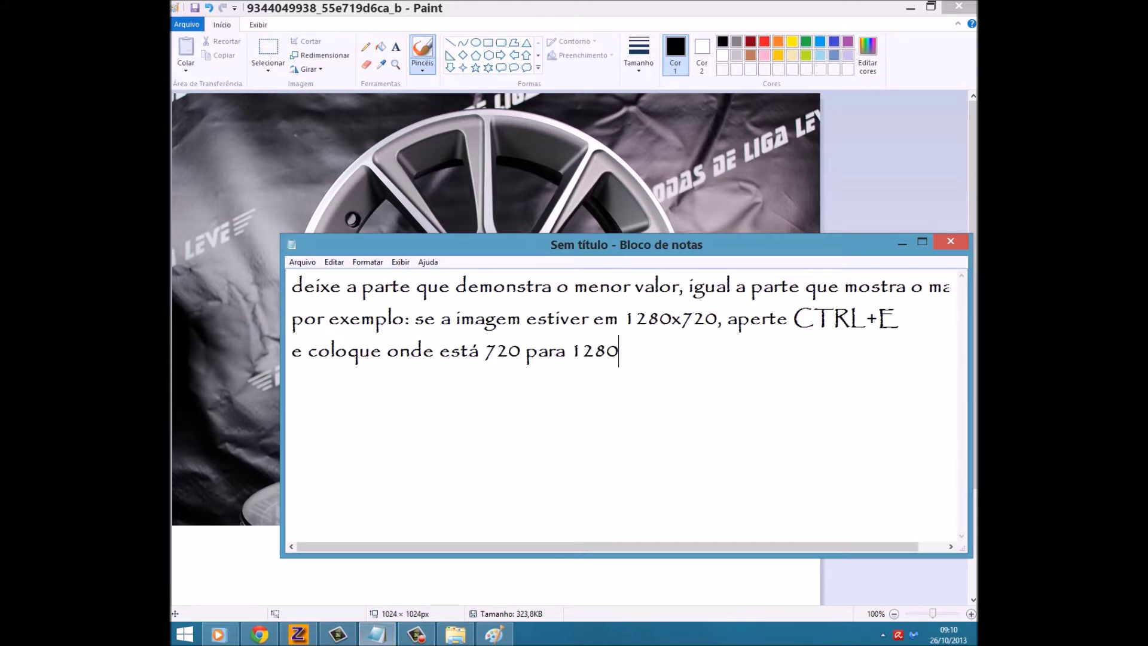
# Clear the note, hide Paint, and type 'acrescentará uma parte branca na foto'.
pyautogui.hotkey('shift', 'Left')
pyautogui.hotkey('shift', 'Left')
pyautogui.hotkey('shift', 'Left')
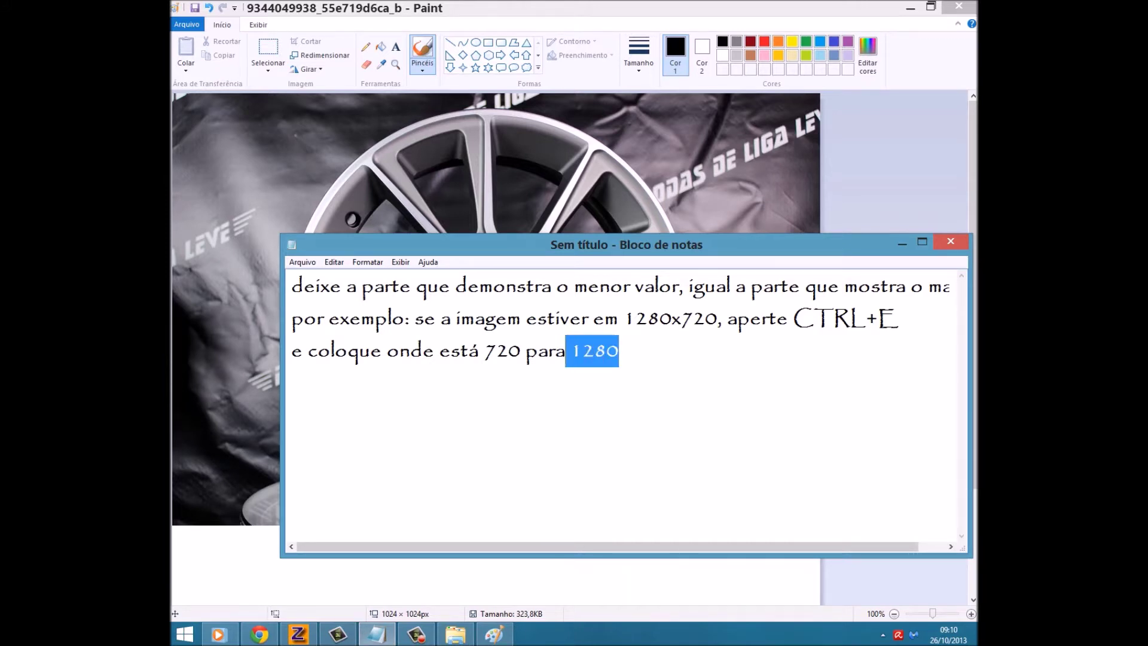
pyautogui.hotkey('shift', 'Left')
pyautogui.hotkey('shift', 'Left')
pyautogui.hotkey('shift', 'Left')
pyautogui.hotkey('ctrl', 'a')
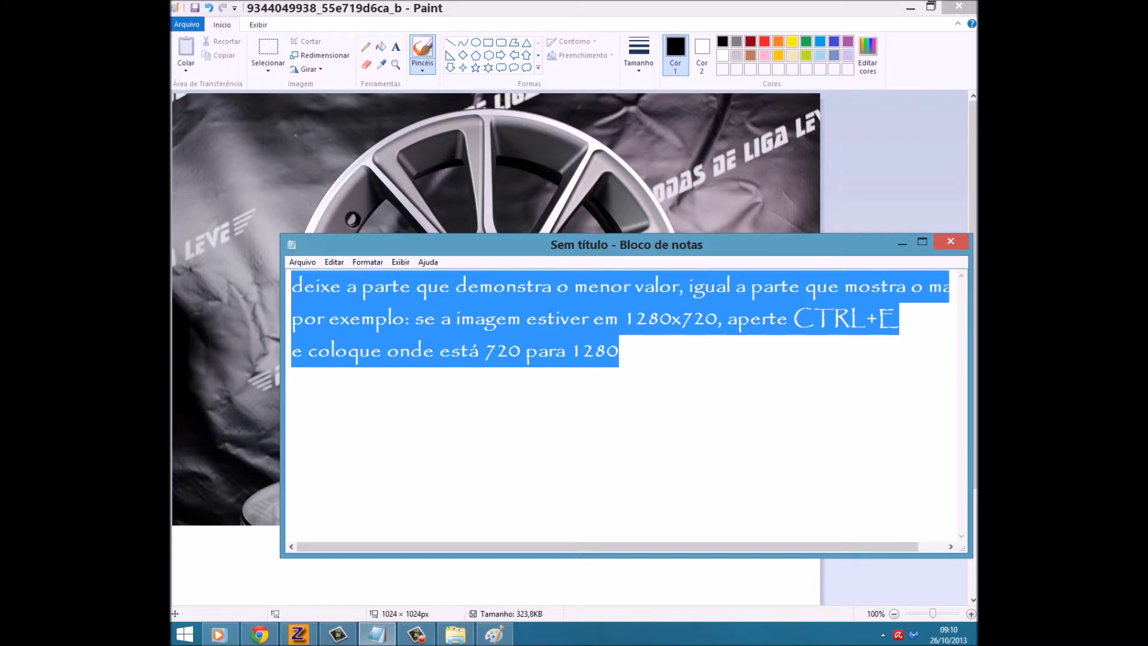
pyautogui.press('BackSpace')
pyautogui.hotkey('alt', 'F4')
pyautogui.scroll(-3, 493, 393)
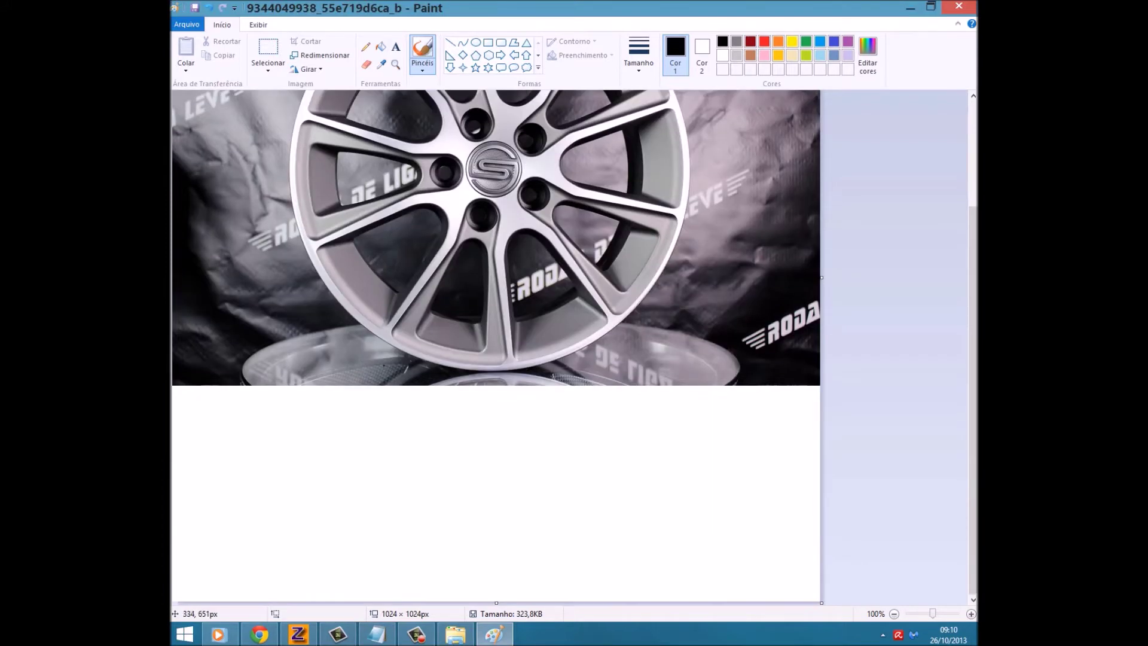
pyautogui.hotkey('alt', 'F4')
pyautogui.write('acrescentará uma parte branca na foto, e')
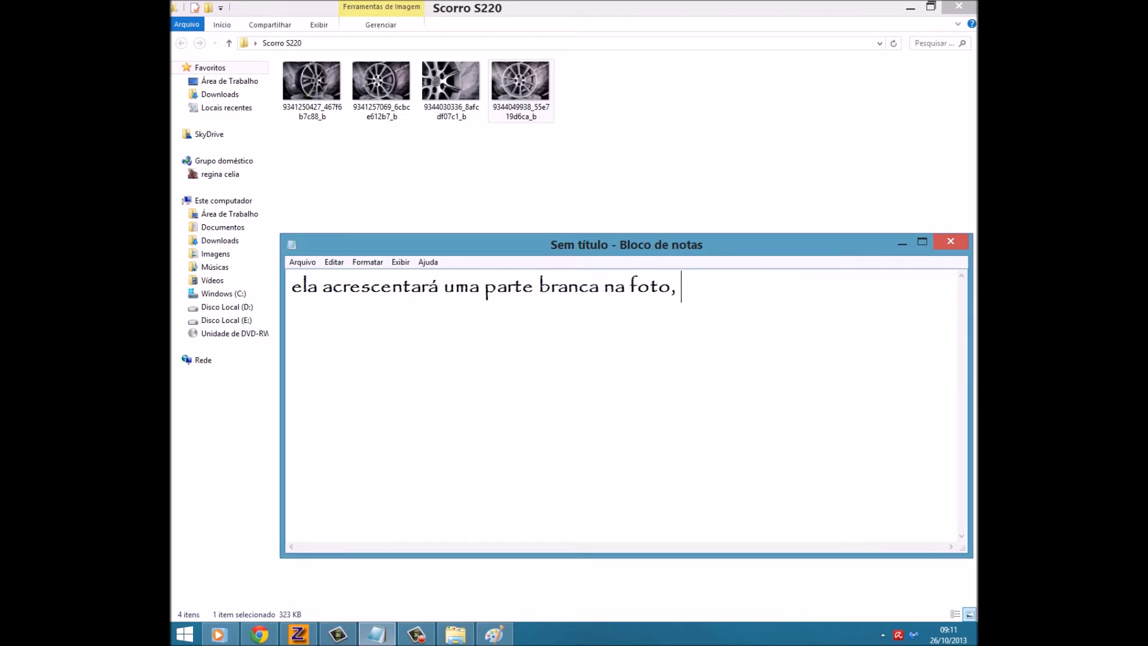
# Draw a rectangle in the white space below the photo, then undo it.
pyautogui.click(494, 633)
pyautogui.click(488, 42)
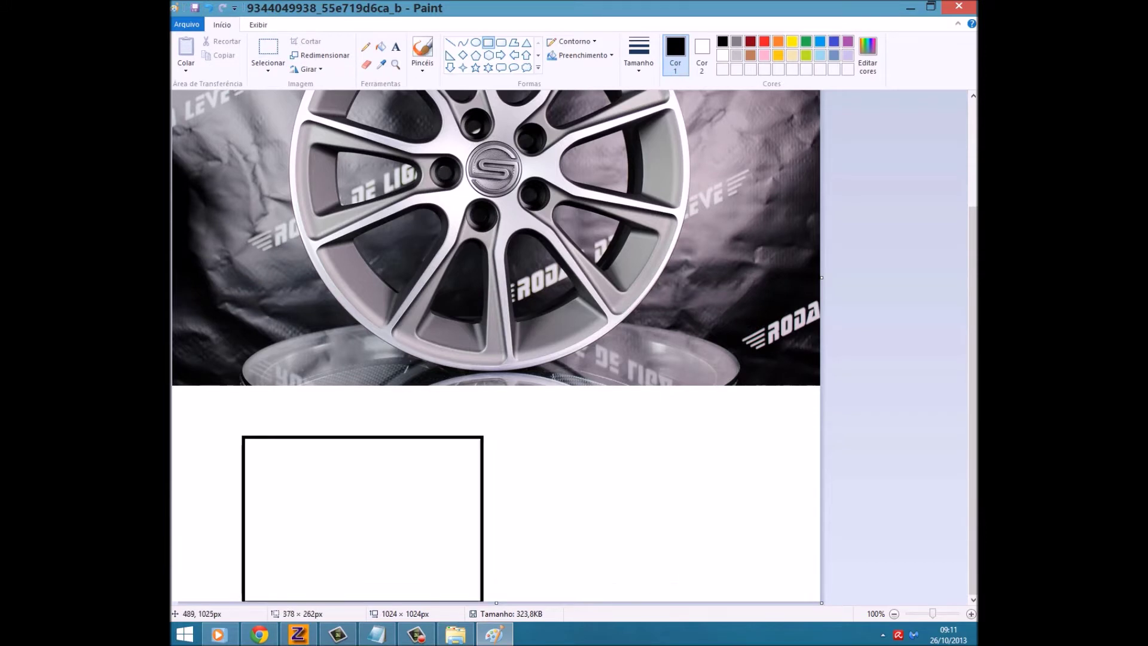
pyautogui.moveTo(243, 437); pyautogui.dragTo(665, 410)
pyautogui.hotkey('ctrl', 'z')
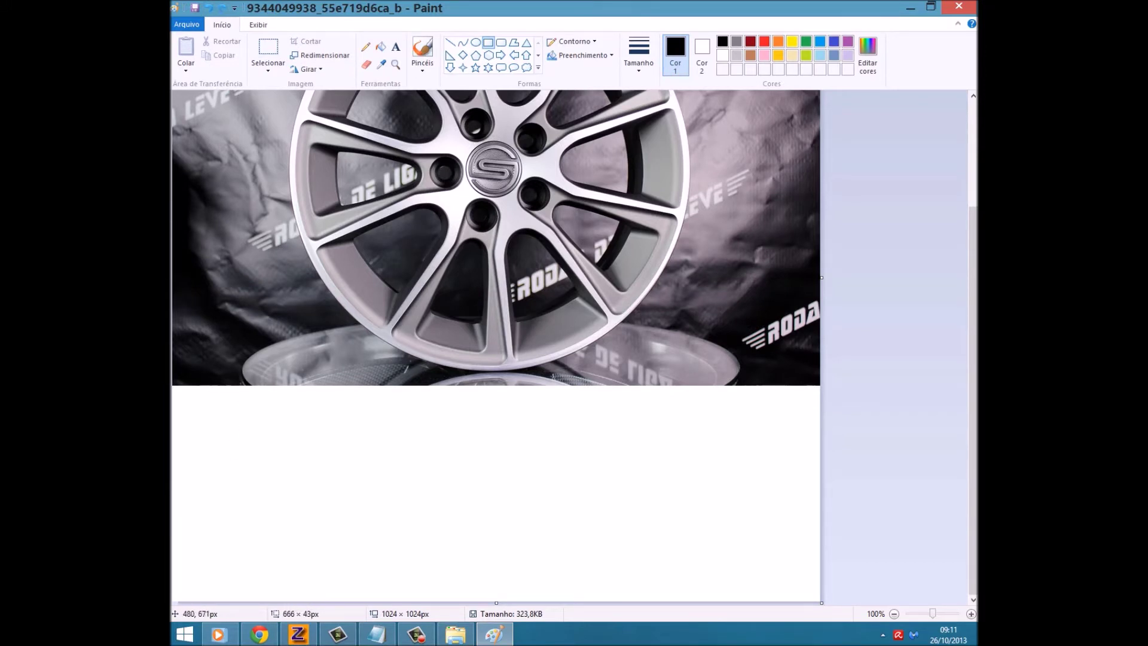
pyautogui.hotkey('ctrl', 'z')
pyautogui.hotkey('ctrl', 'y')
# Add the caption 'Tutorial Modelando Rodas Rc3D :3' below the photo, then delete it.
pyautogui.click(395, 46)
pyautogui.moveTo(209, 417); pyautogui.dragTo(731, 581)
pyautogui.write('Tut')
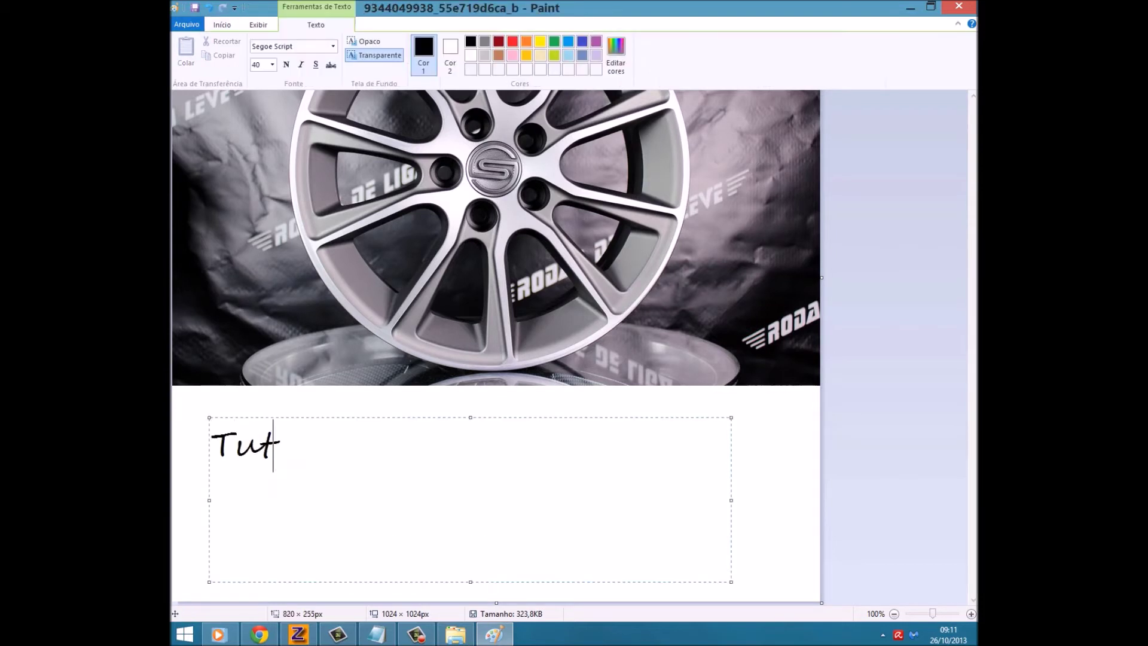
pyautogui.write('orial Modelando Rodas Rc')
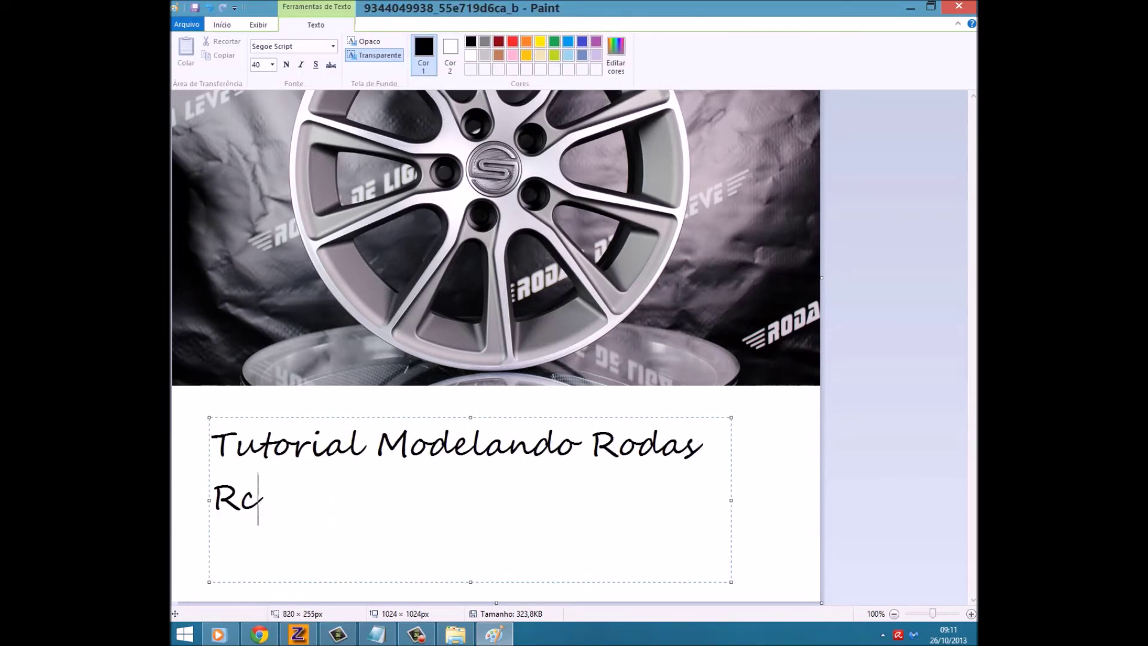
pyautogui.write('3D ')
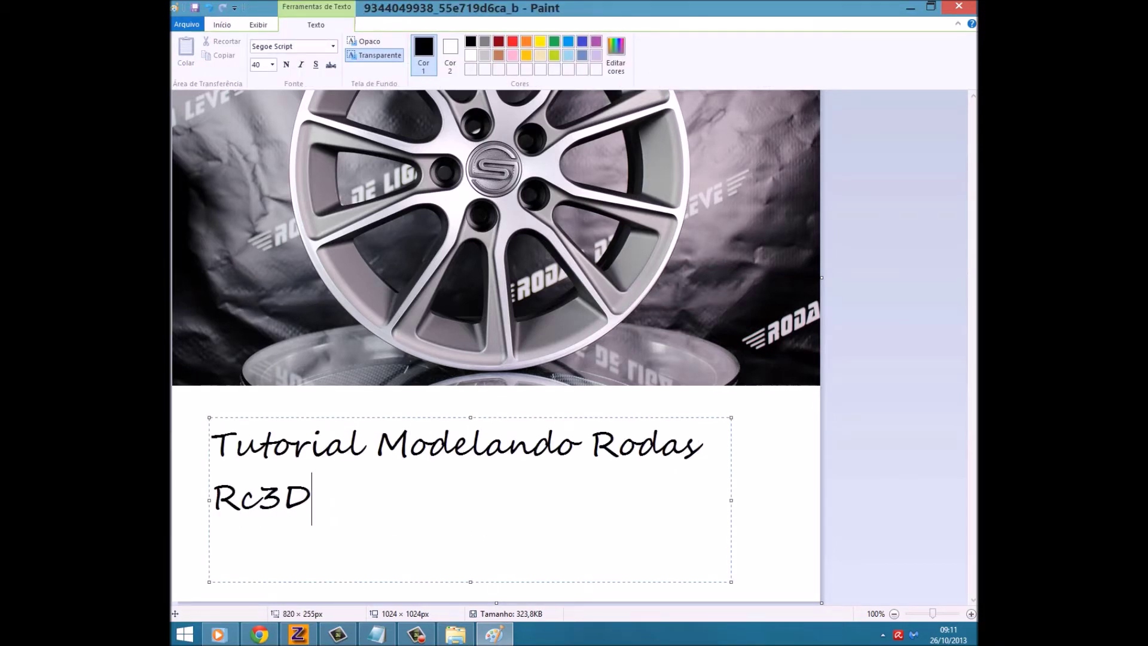
pyautogui.write(':3')
pyautogui.hotkey('ctrl', 'a')
pyautogui.press('Delete')
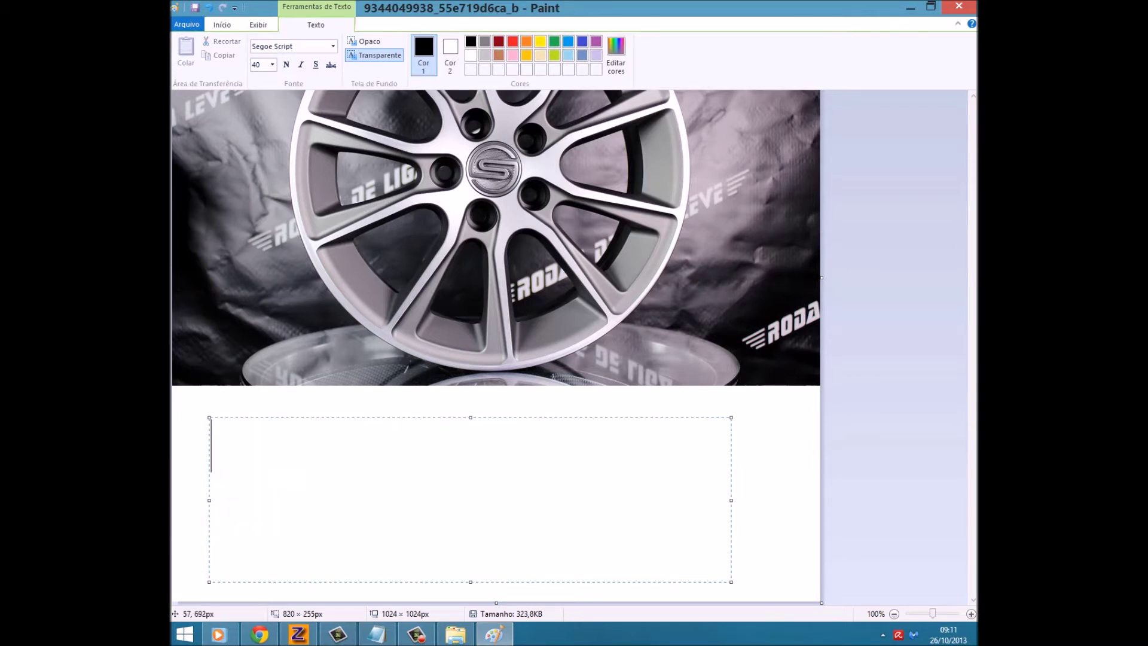
pyautogui.press('Escape')
# Save the 1024 × 1024 wheel image via Arquivo > Salvar.
pyautogui.click(186, 24)
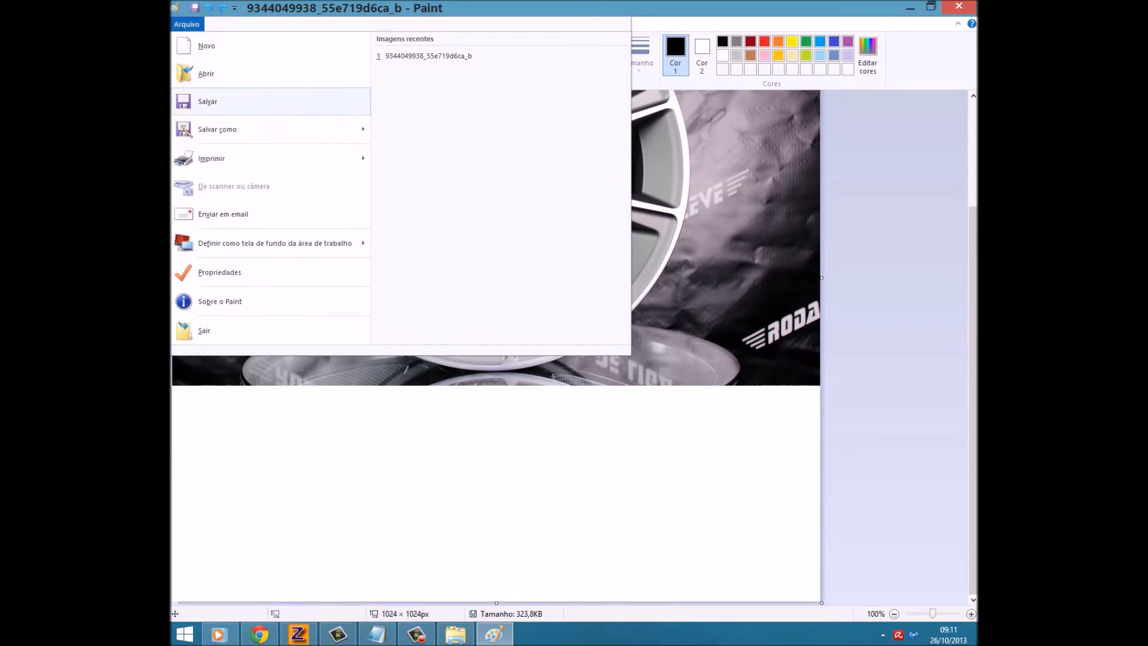
pyautogui.click(207, 101)
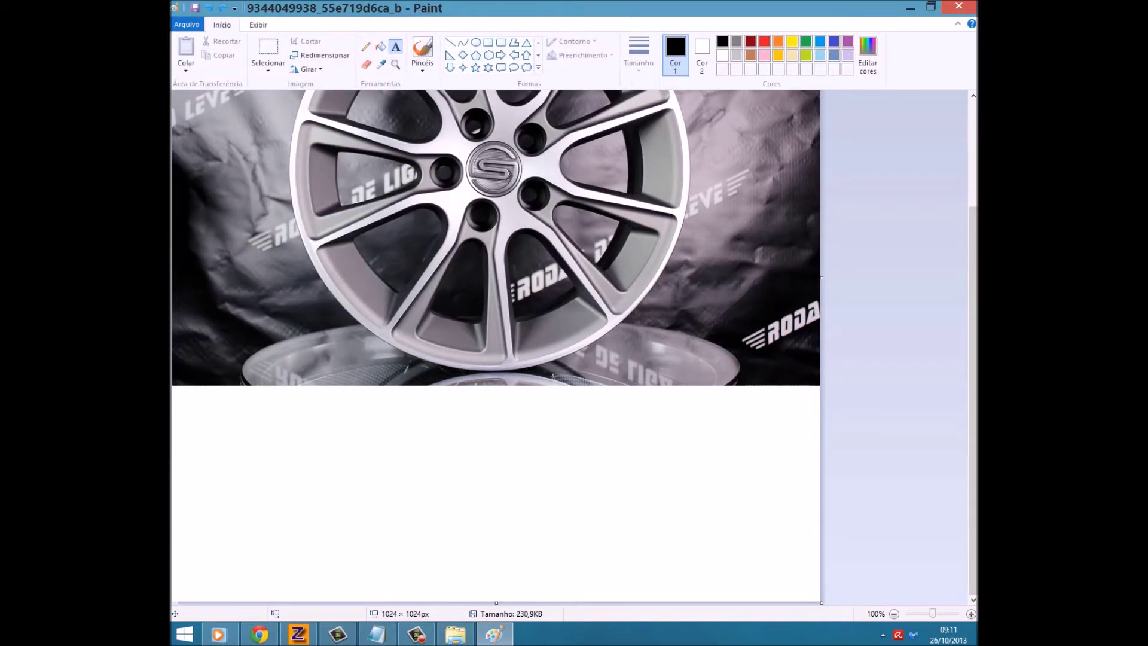
pyautogui.click(298, 634)
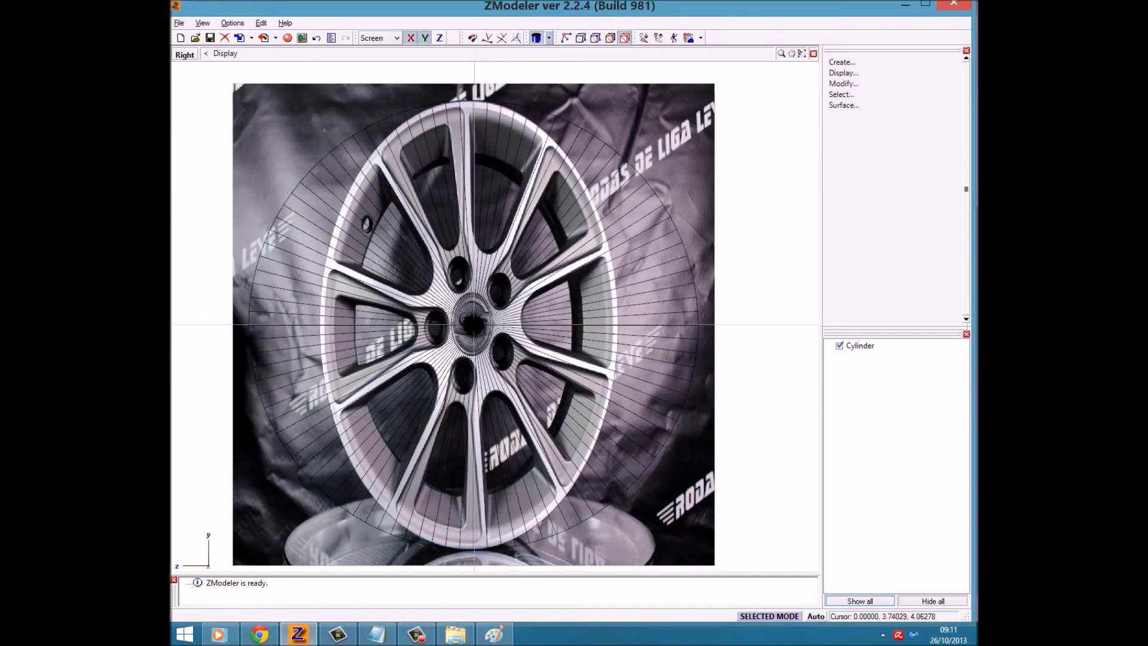
# Alternate between Paint and ZModeler so the saved wheel texture reloads behind the cylinder.
pyautogui.click(225, 53)
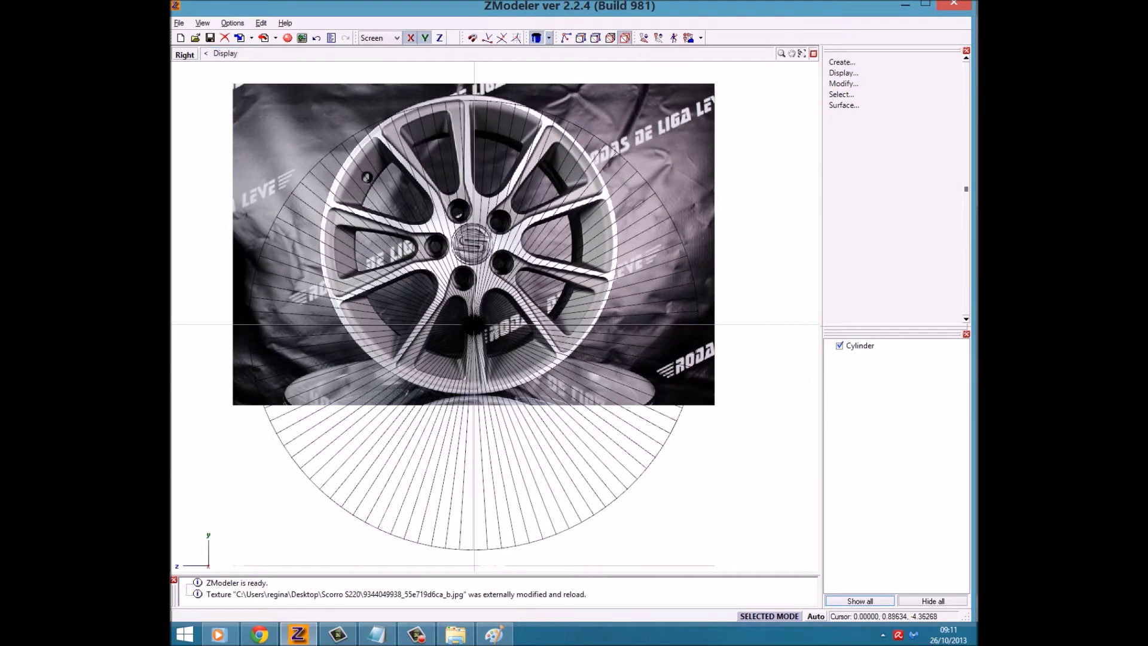
pyautogui.click(494, 634)
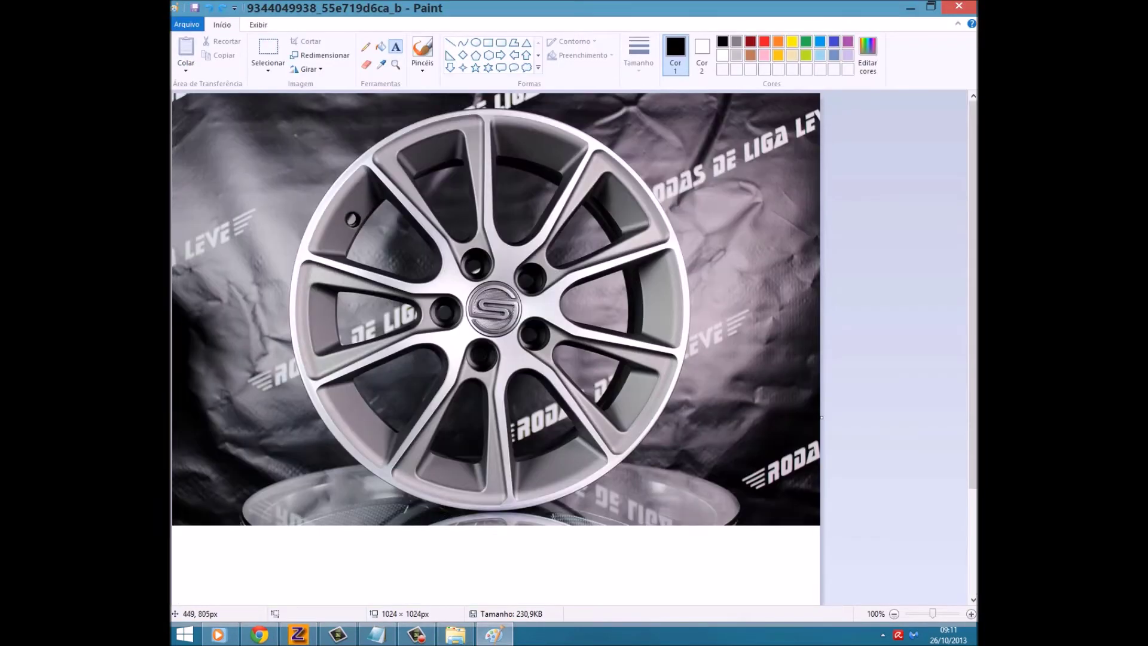
pyautogui.click(298, 634)
pyautogui.click(494, 634)
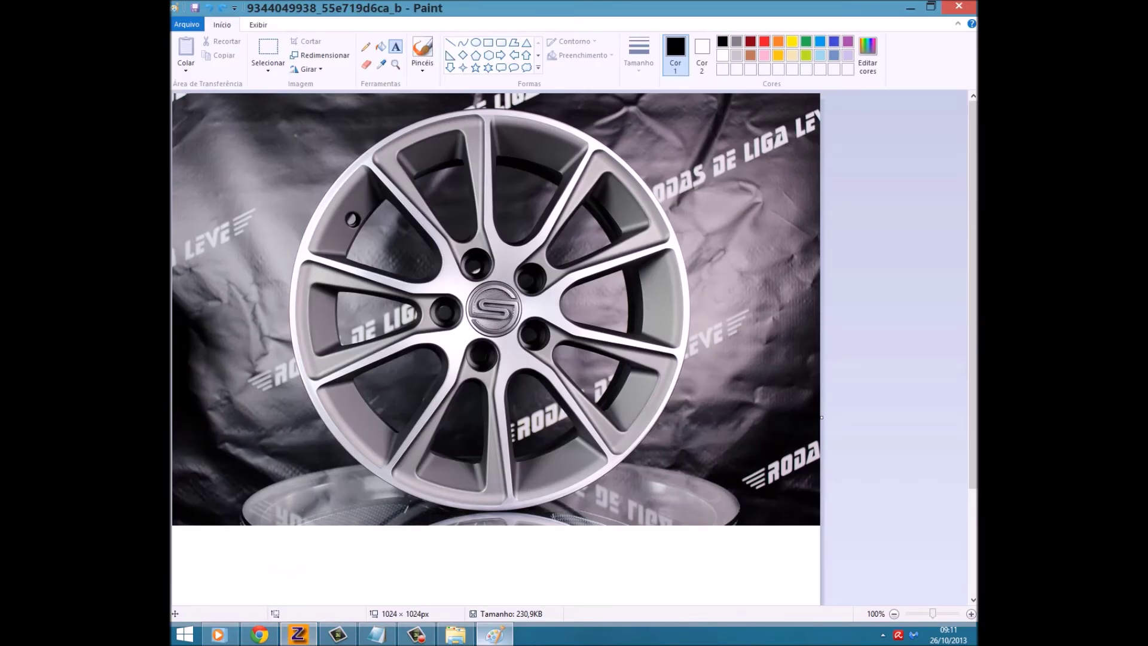
pyautogui.click(298, 634)
pyautogui.moveTo(493, 633)
pyautogui.rightClick(493, 633)
# Replace the note with 'a roda ficou redondinha fera :B agora nois vai a forra'.
pyautogui.click(377, 634)
pyautogui.hotkey('ctrl', 'a')
pyautogui.write(':OO :O :O :O')
pyautogui.hotkey('ctrl', 'a')
pyautogui.write('a roda ficou redondinha fera :B agora nois vai a forra')
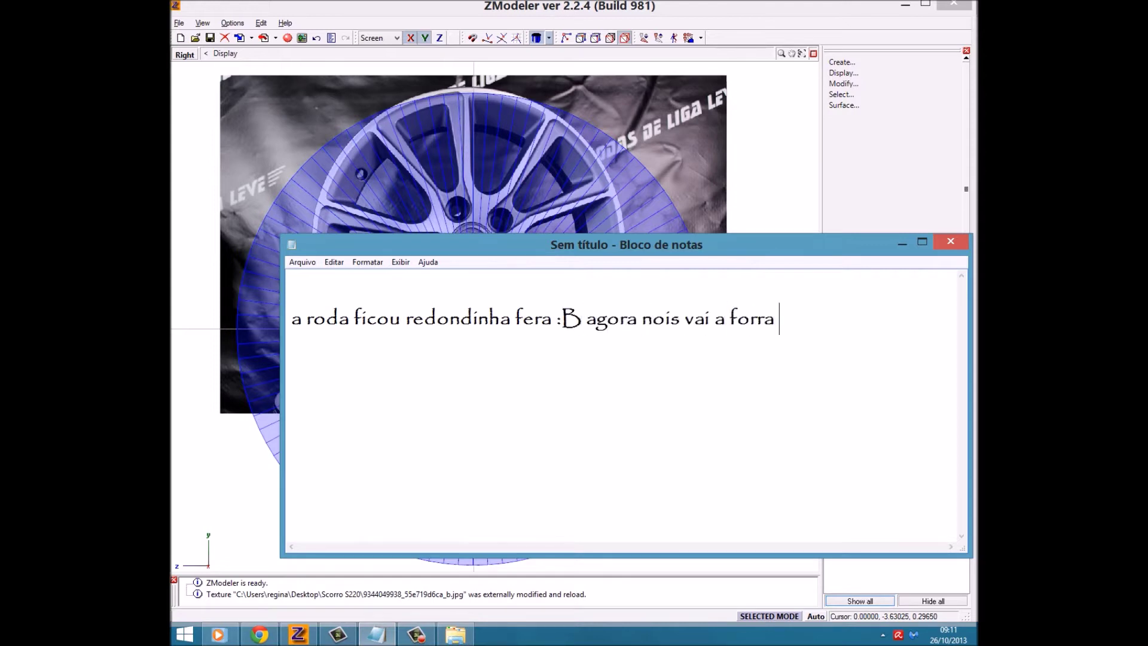
pyautogui.write(' hu3hu3hu33')
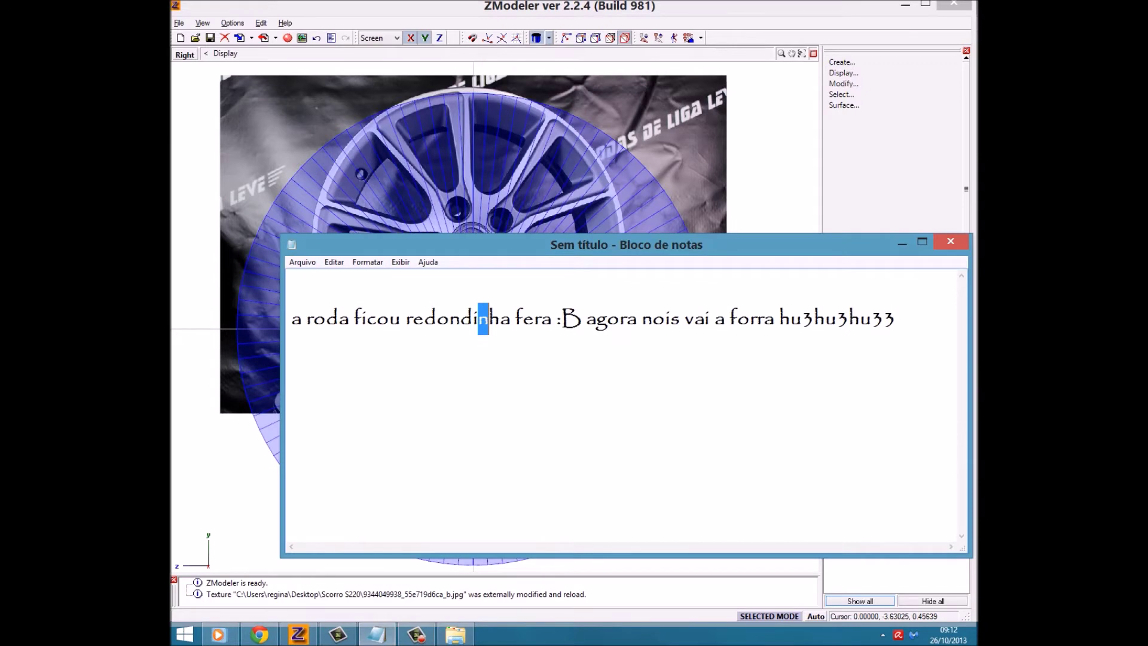
# Note that the next step is aligning the wheel centre with ZModeler's centre, then 'OBSERVE'.
pyautogui.hotkey('ctrl', 'a')
pyautogui.write('conferir se o')
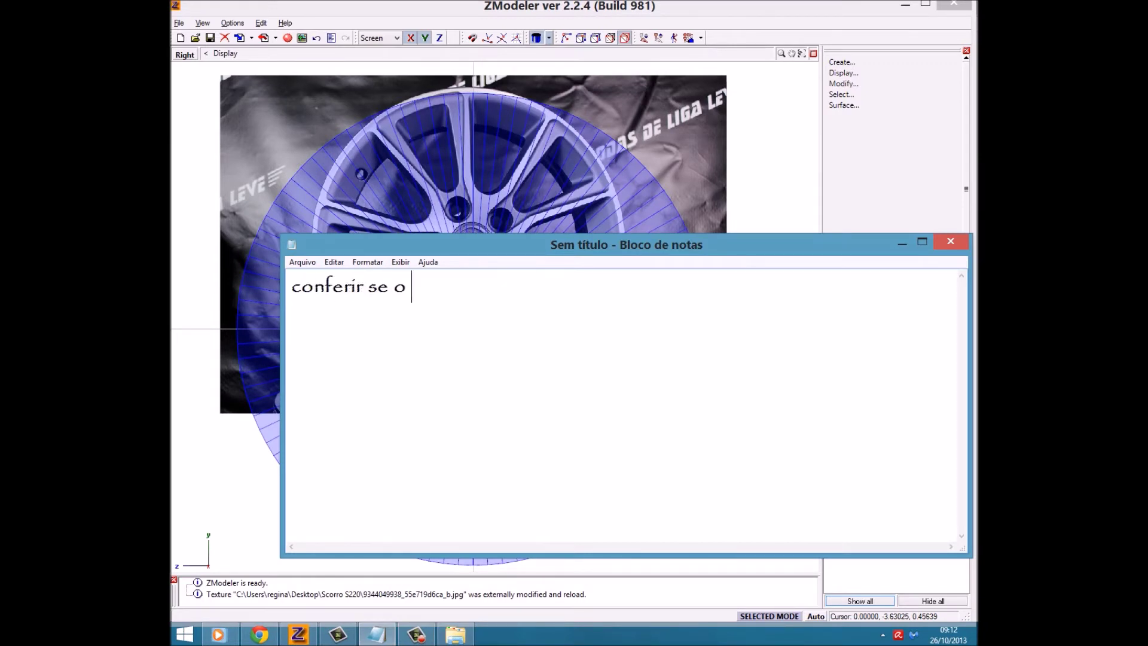
pyautogui.write(' camtasia num vai moiaá com nois né ')
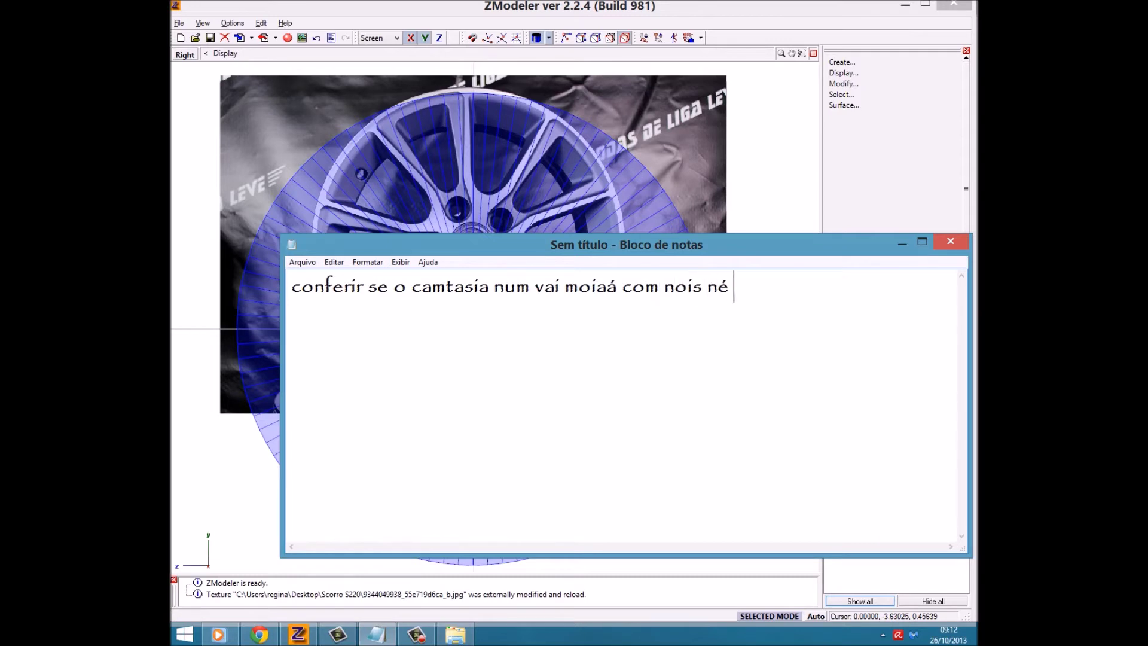
pyautogui.write(':S')
pyautogui.hotkey('ctrl', 'shift', 'Left')
pyautogui.hotkey('ctrl', 'shift', 'Left')
pyautogui.hotkey('ctrl', 'shift', 'Left')
pyautogui.hotkey('ctrl', 'shift', 'Left')
pyautogui.hotkey('ctrl', 'shift', 'Left')
pyautogui.hotkey('ctrl', 'shift', 'Left')
pyautogui.write('agora o próximo passo é você alinhar')
pyautogui.write('centro da roda com o centro do Zmodeler')
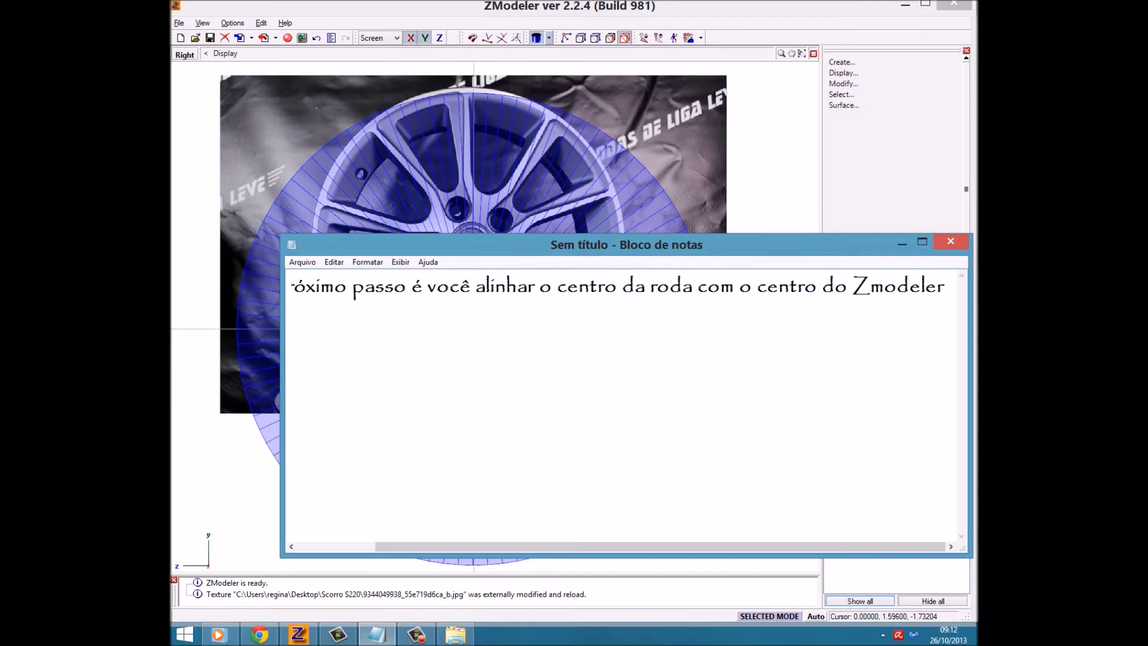
pyautogui.press('Return')
pyautogui.press('Return')
pyautogui.write('OBSERVE')
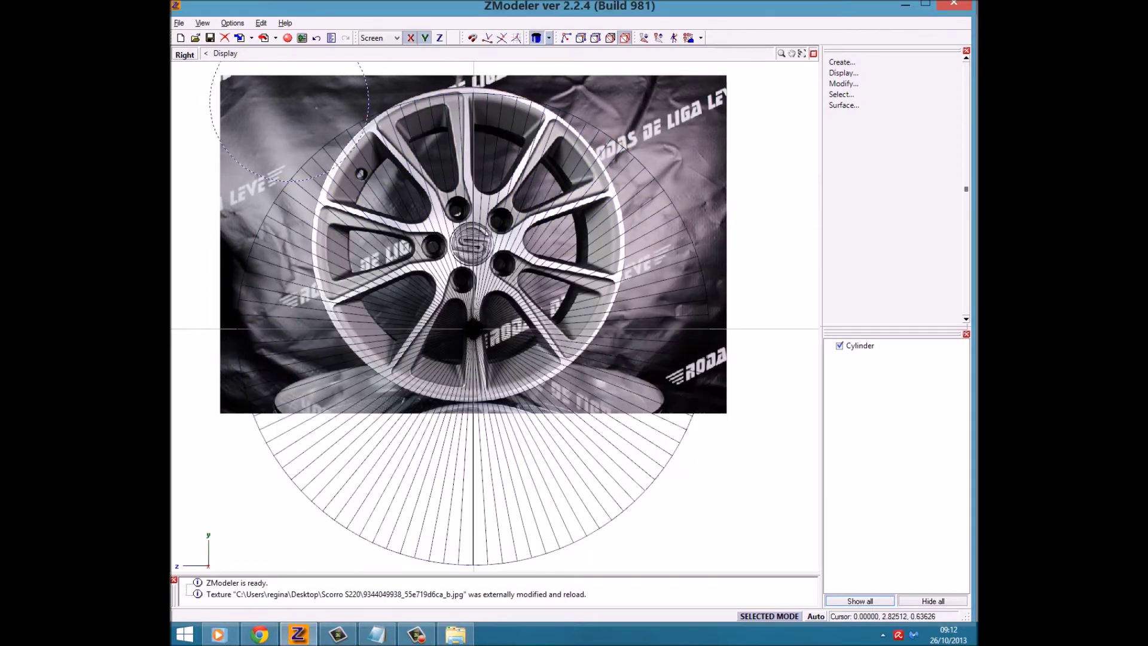
# Switch to Modify > Move and put the background wheel image into layout editing.
pyautogui.click(843, 84)
pyautogui.click(845, 202)
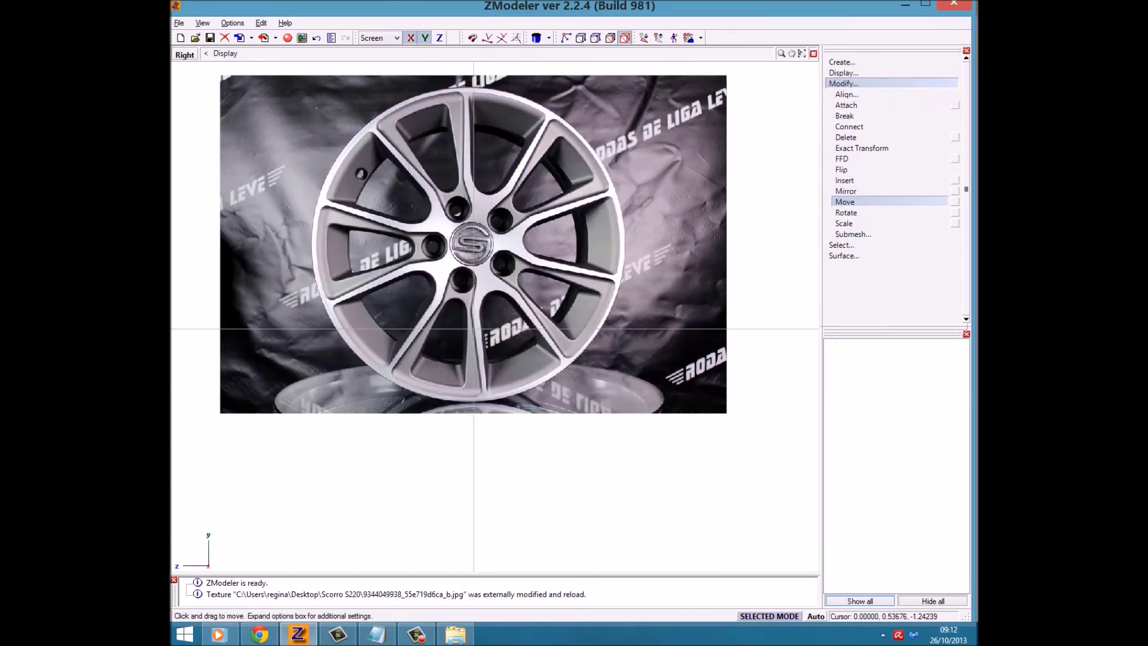
pyautogui.click(225, 53)
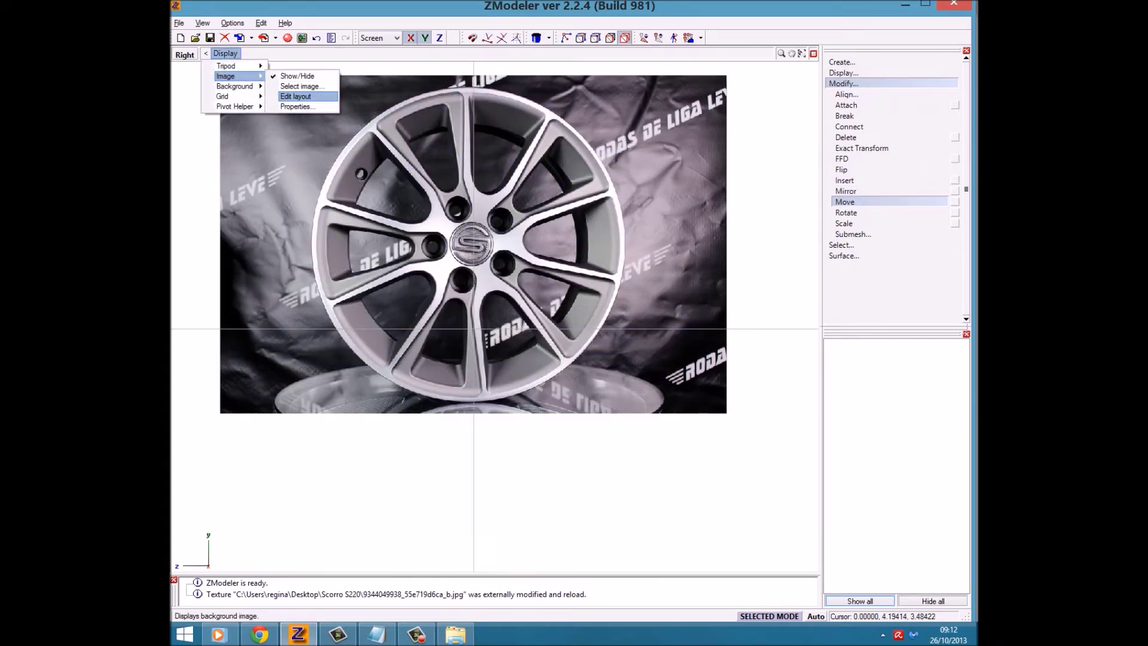
pyautogui.click(296, 96)
pyautogui.click(225, 53)
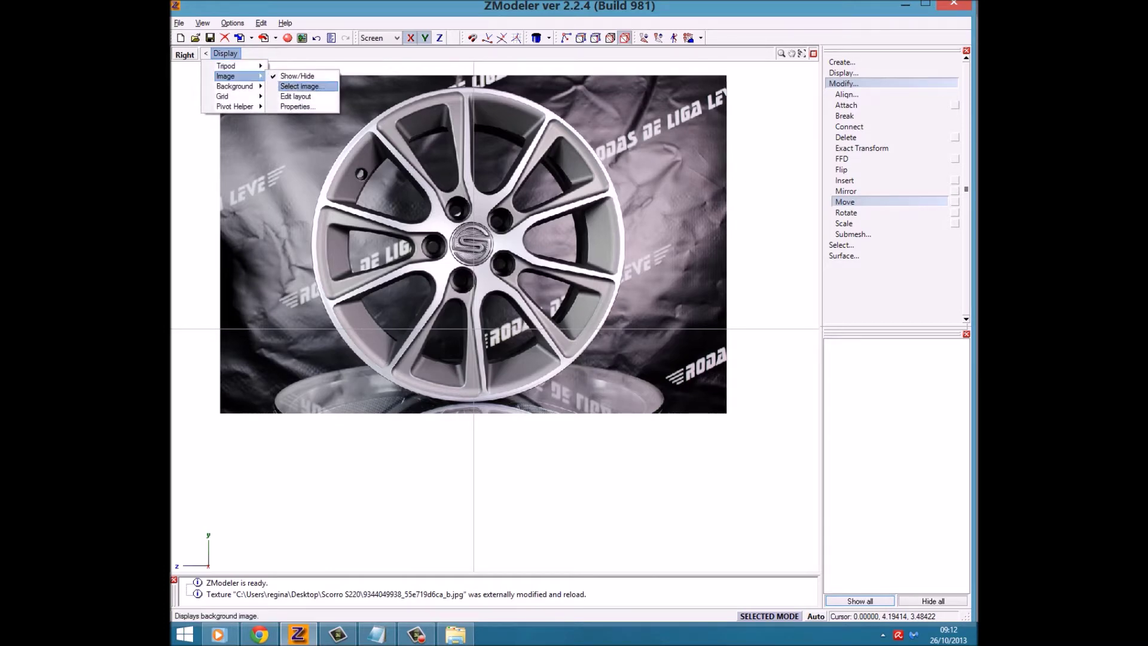
pyautogui.click(299, 96)
# Zoom and reposition the wheel photo so its centre logo sits on the viewport axes.
pyautogui.scroll(1, 472, 251)
pyautogui.scroll(1, 472, 251)
pyautogui.scroll(1, 473, 251)
pyautogui.scroll(-1, 472, 312)
pyautogui.scroll(-1, 478, 335)
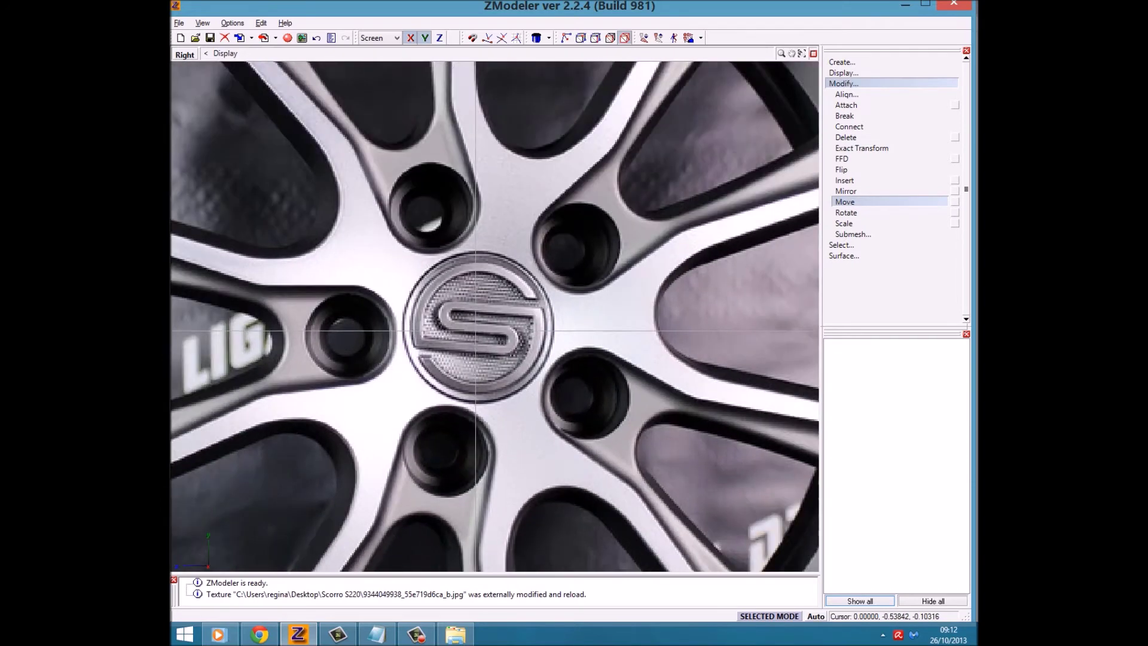
pyautogui.scroll(-2, 490, 388)
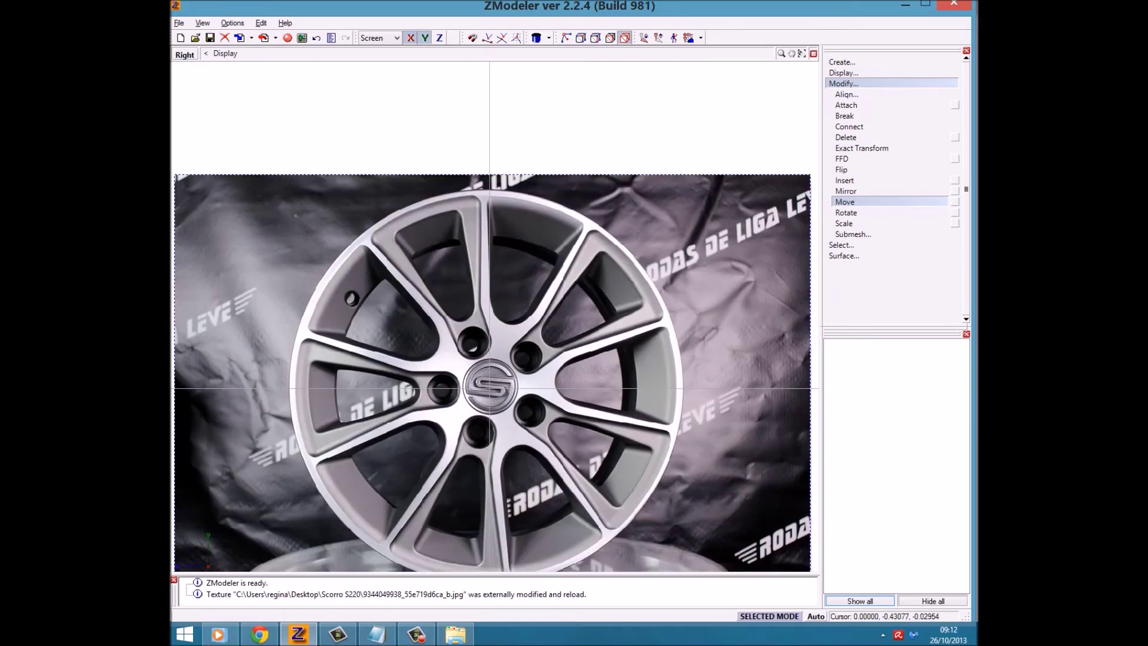
pyautogui.scroll(-1, 468, 296)
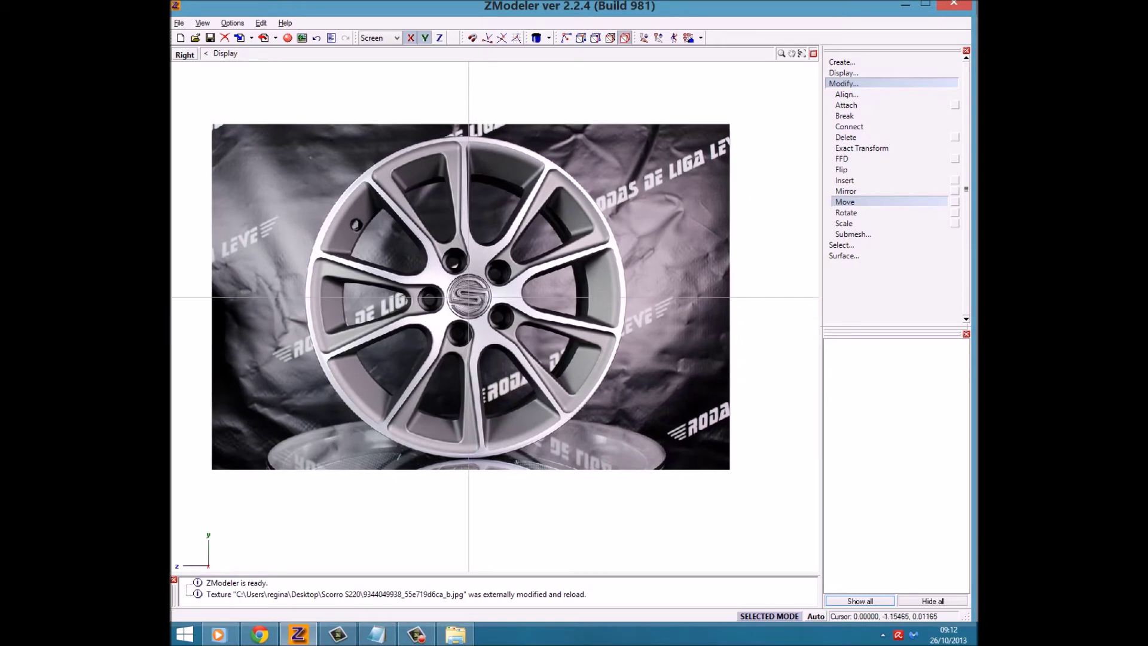
pyautogui.hotkey('alt', 'Tab')
# Rewrite the Notepad note to say there's no more precise way to align, so it stays as is.
pyautogui.hotkey('ctrl', 'a')
pyautogui.write('como não temos como all')
pyautogui.press('BackSpace')
pyautogui.press('BackSpace')
pyautogui.write('alinnhar d')
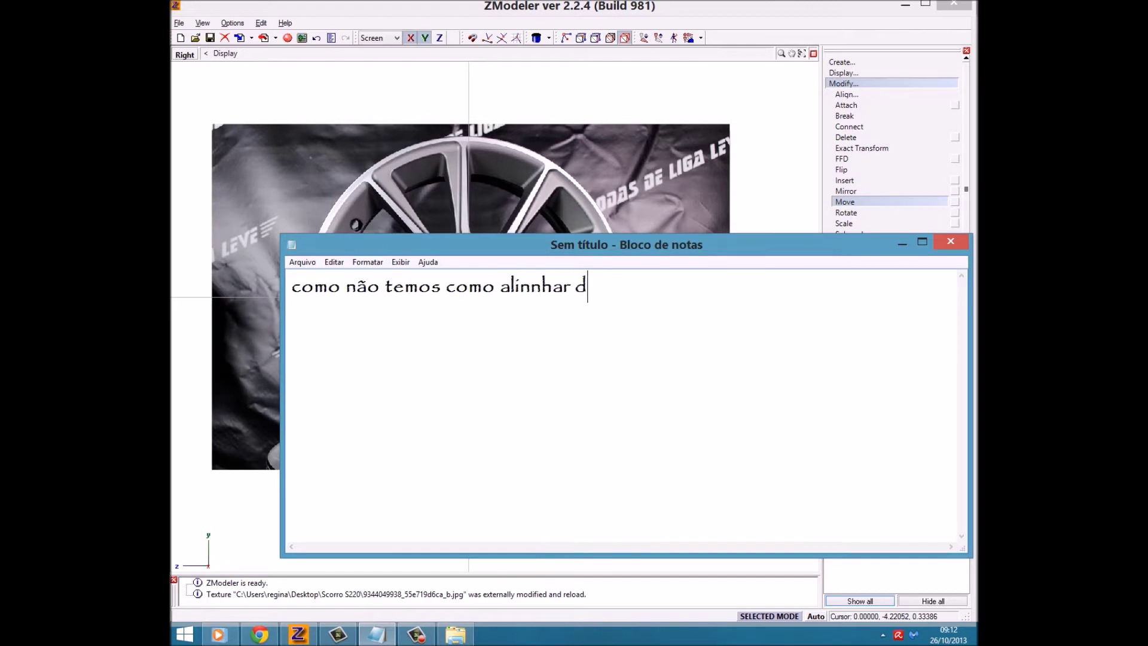
pyautogui.press('BackSpace')
pyautogui.press('BackSpace')
pyautogui.write('har ')
pyautogui.write('uma forma mais precisa, então fica ass')
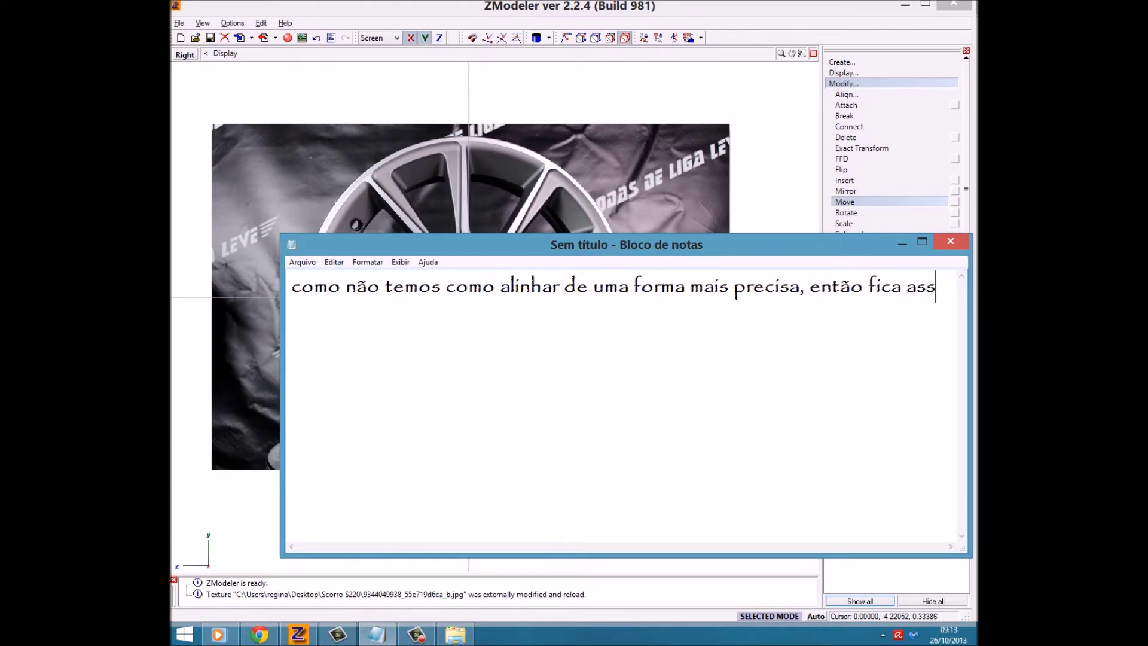
pyautogui.write('im memo ~')
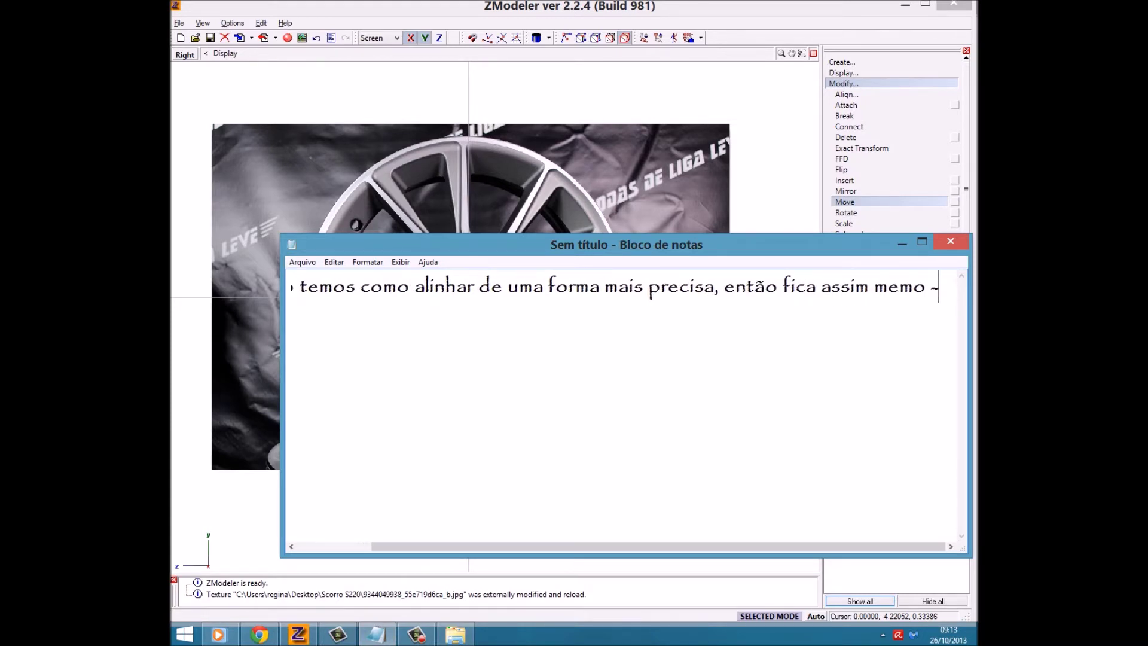
pyautogui.write("'O~")
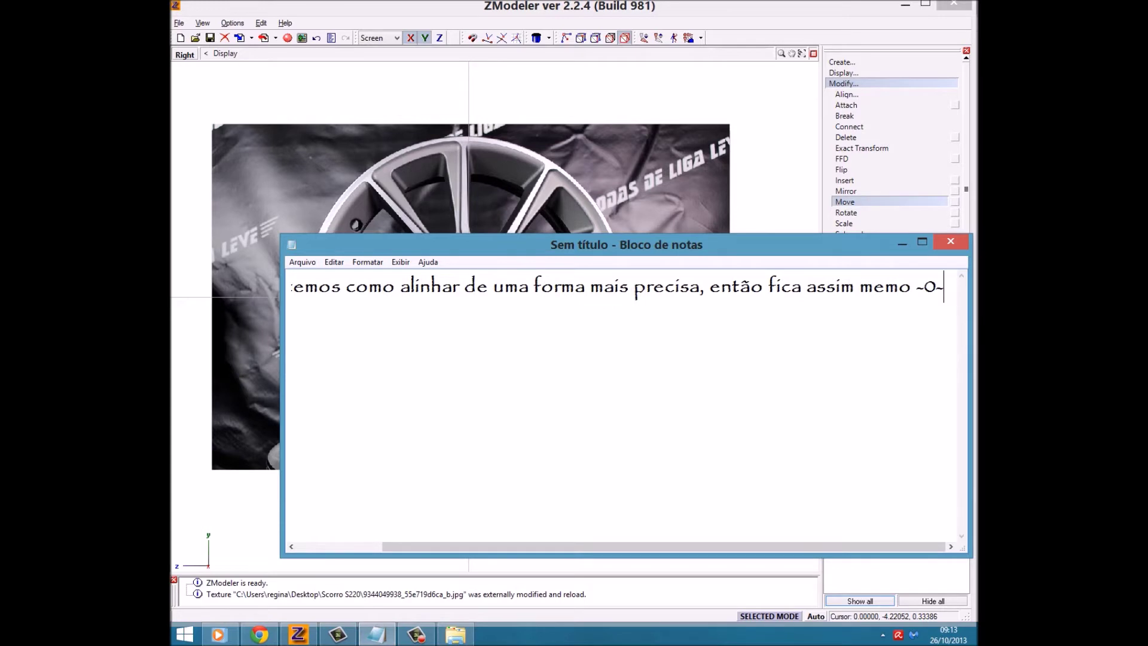
# Replace the note with 'essa fonte tá me putiando já vou mudar'.
pyautogui.hotkey('ctrl', 'a')
pyautogui.write('essa fonte tá e')
pyautogui.press('BackSpace')
pyautogui.write('me')
pyautogui.press('BackSpace')
pyautogui.write('pu')
pyautogui.press('BackSpace')
pyautogui.write('iando já vou mudar')
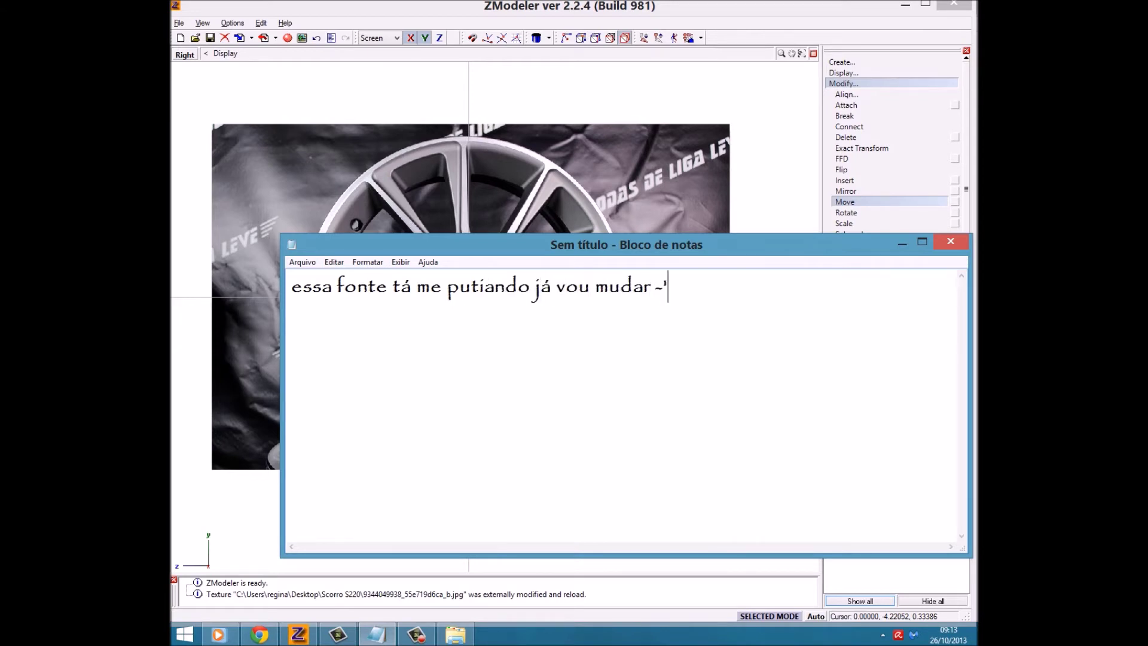
pyautogui.hotkey('ctrl', 'a')
# Change the Notepad font from Papyrus to Poor Richard.
pyautogui.hotkey('alt', 'o')
pyautogui.press('f')
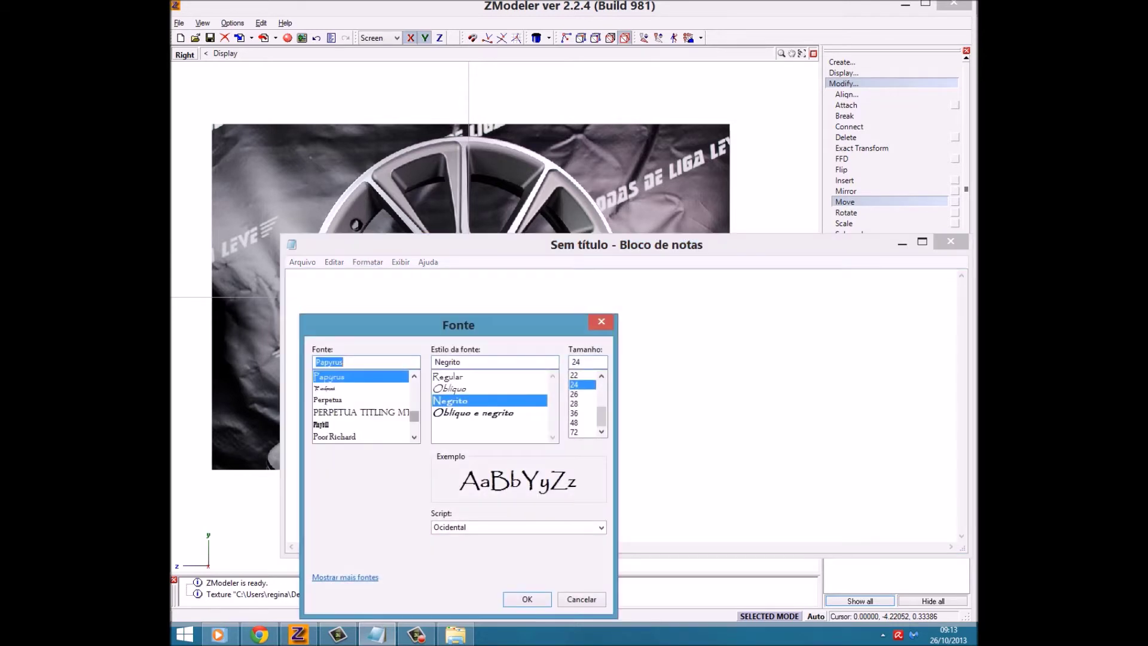
pyautogui.scroll(-1, 330, 378)
pyautogui.click(335, 413)
pyautogui.press('Return')
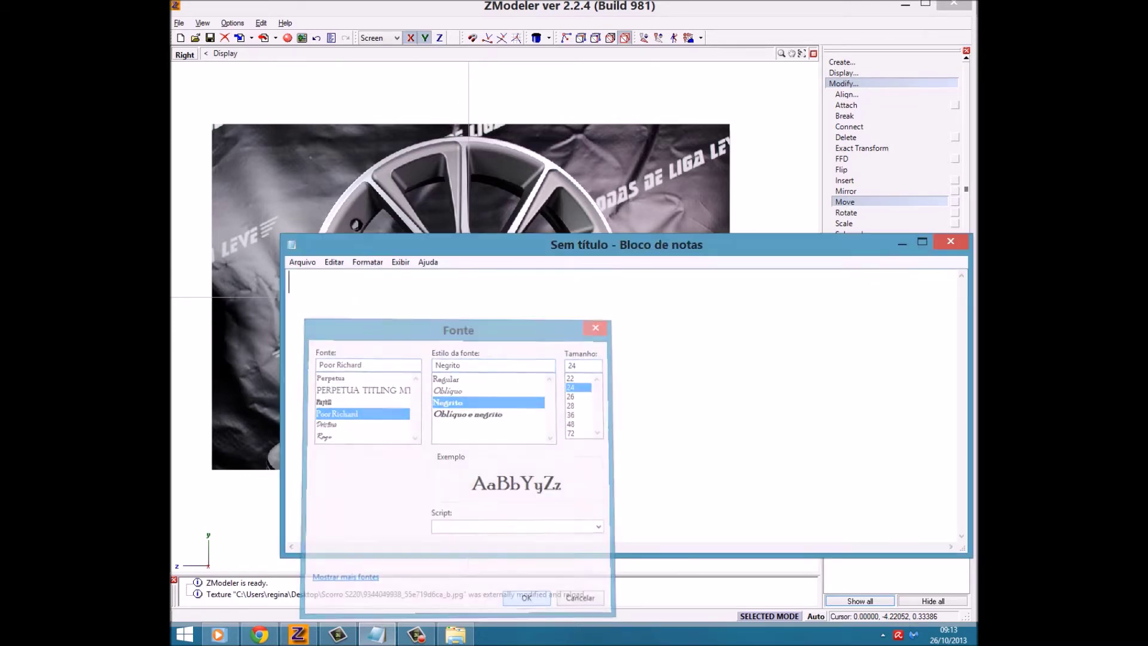
# Type the test line 'Essa daqui ficou melior :3', erase it, and close Notepad.
pyautogui.write('Essa daqui ficou mna')
pyautogui.press('BackSpace')
pyautogui.press('BackSpace')
pyautogui.press('BackSpace')
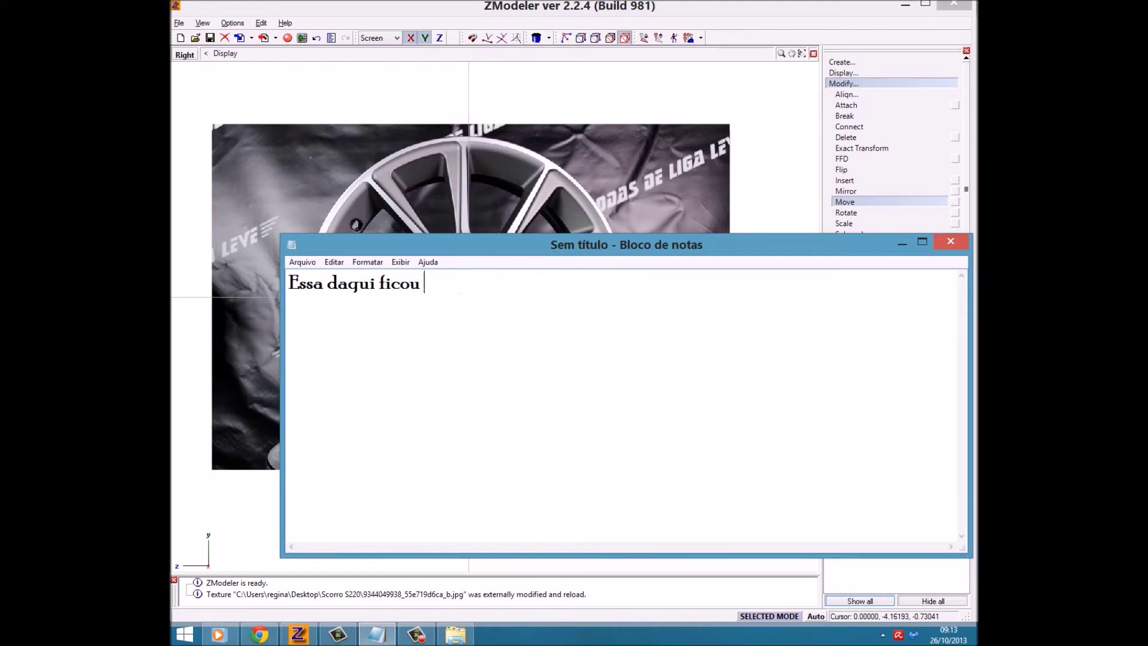
pyautogui.write('melior :3')
pyautogui.hotkey('ctrl', 'a')
pyautogui.press('BackSpace')
pyautogui.hotkey('alt', 'F4')
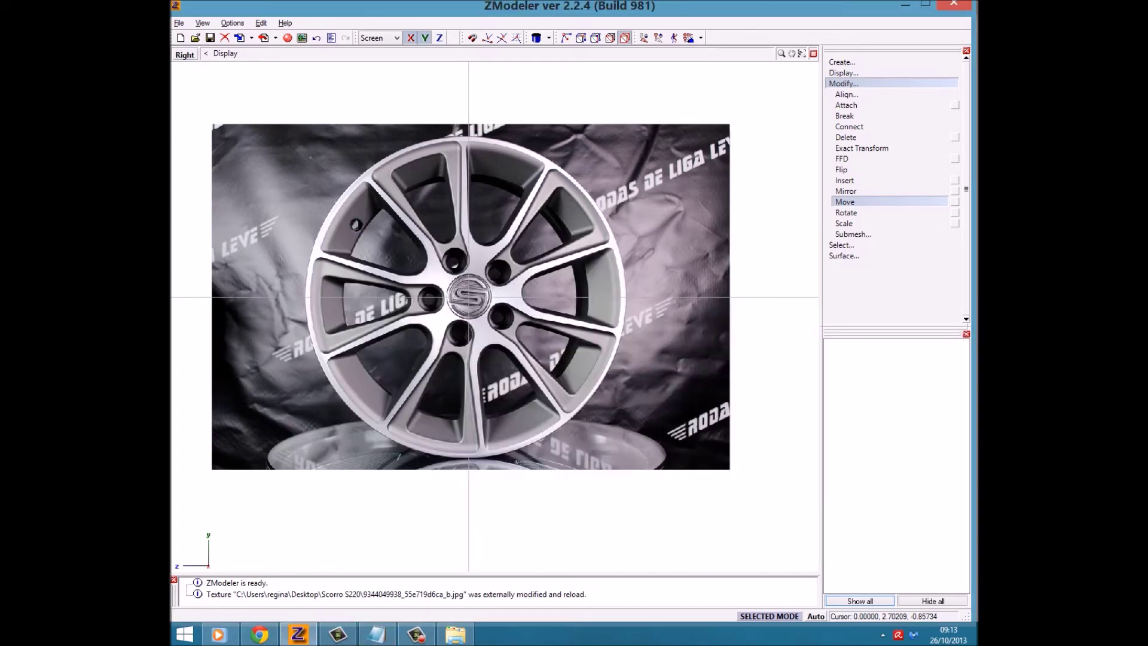
# Write a note saying the tutorial will be drawn out, but the music changes first.
pyautogui.scroll(1, 470, 229)
pyautogui.scroll(1, 471, 229)
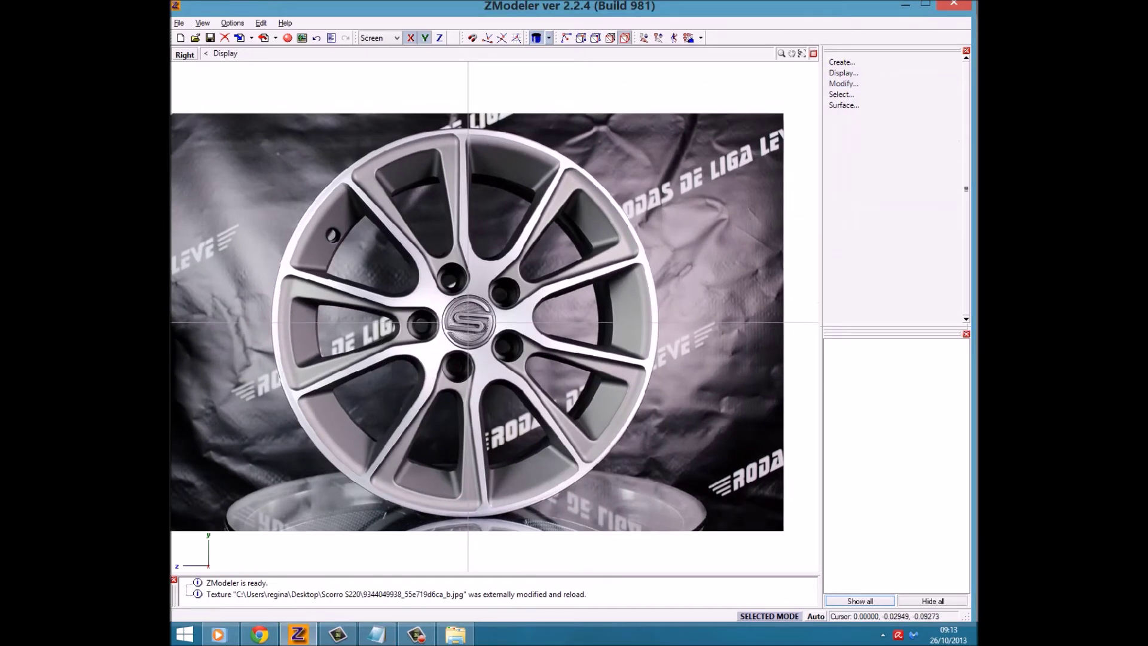
pyautogui.scroll(1, 471, 229)
pyautogui.click(376, 634)
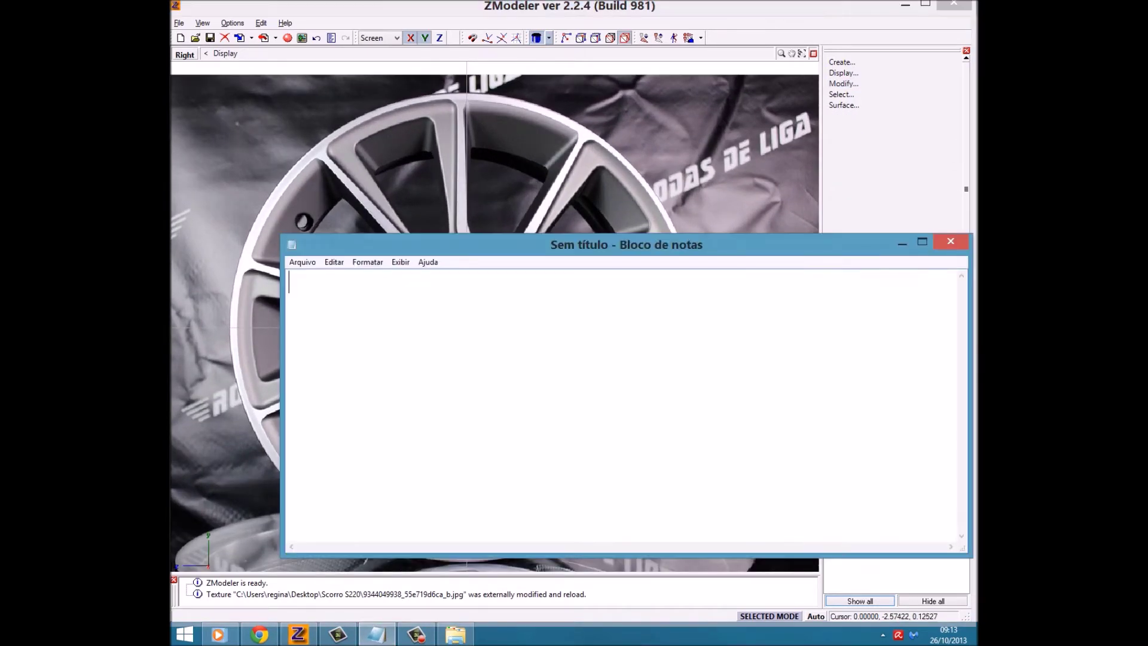
pyautogui.write('vou')
pyautogui.hotkey('ctrl', 'a')
pyautogui.press('BackSpace')
pyautogui.write('Vou tentar ')
pyautogui.write(' escrever')
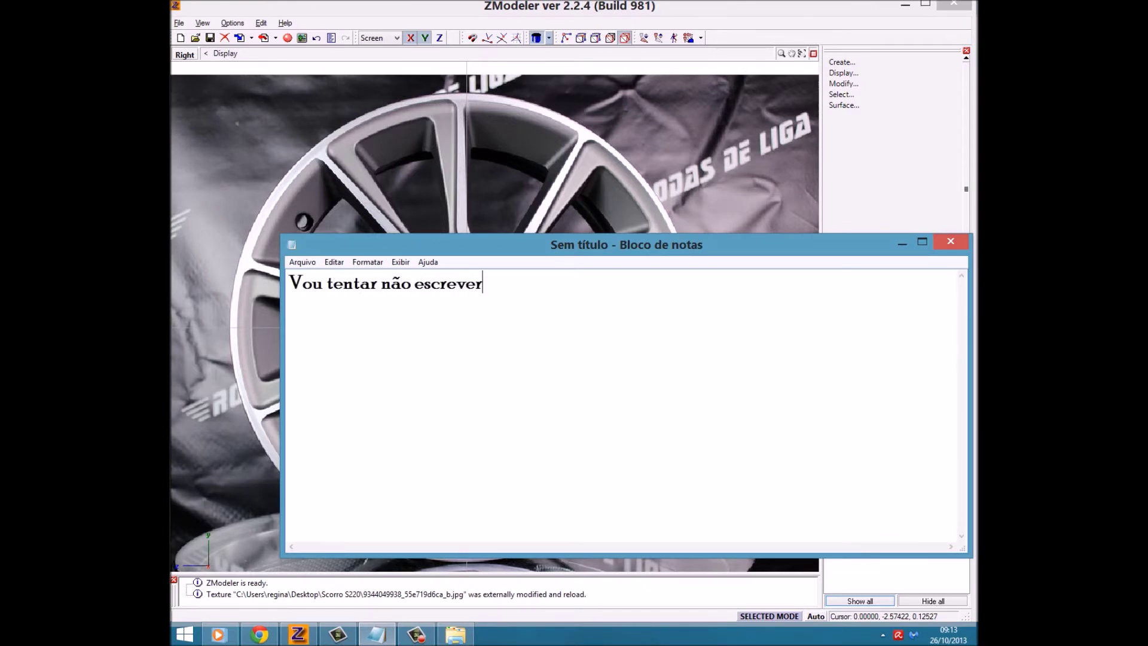
pyautogui.write(' tanto, pois daí o tutorial vai se pronllongar bastante .-.')
pyautogui.press('Return')
pyautogui.write("mas primeiro vou mudar a música porqê pgp né ~~'")
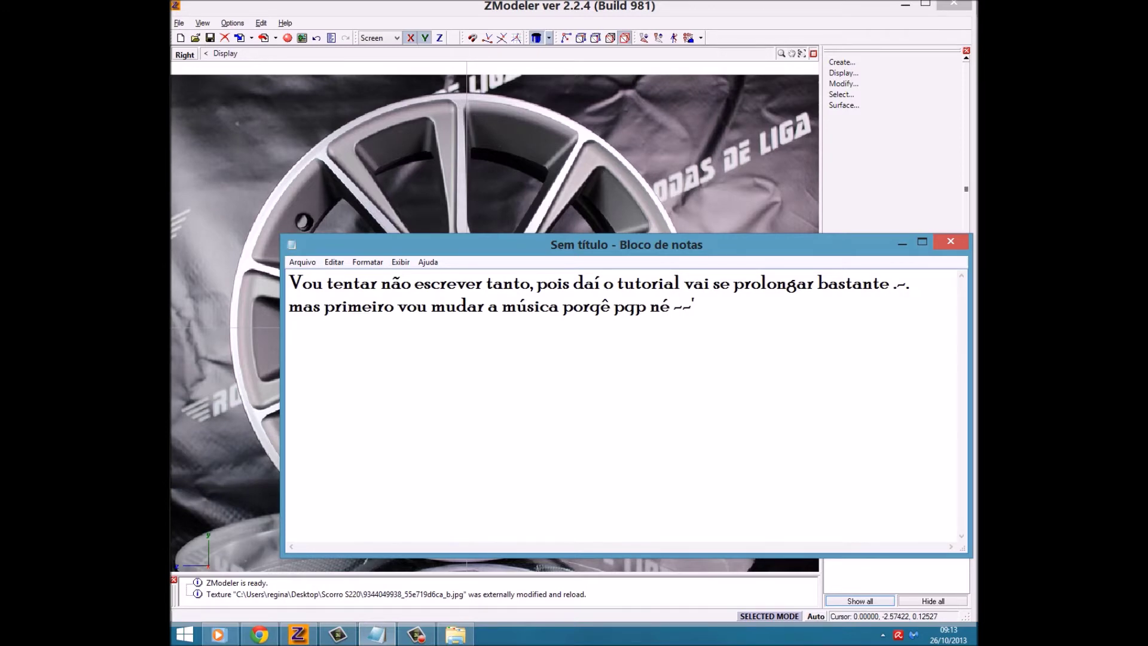
pyautogui.hotkey('alt', 'Tab')
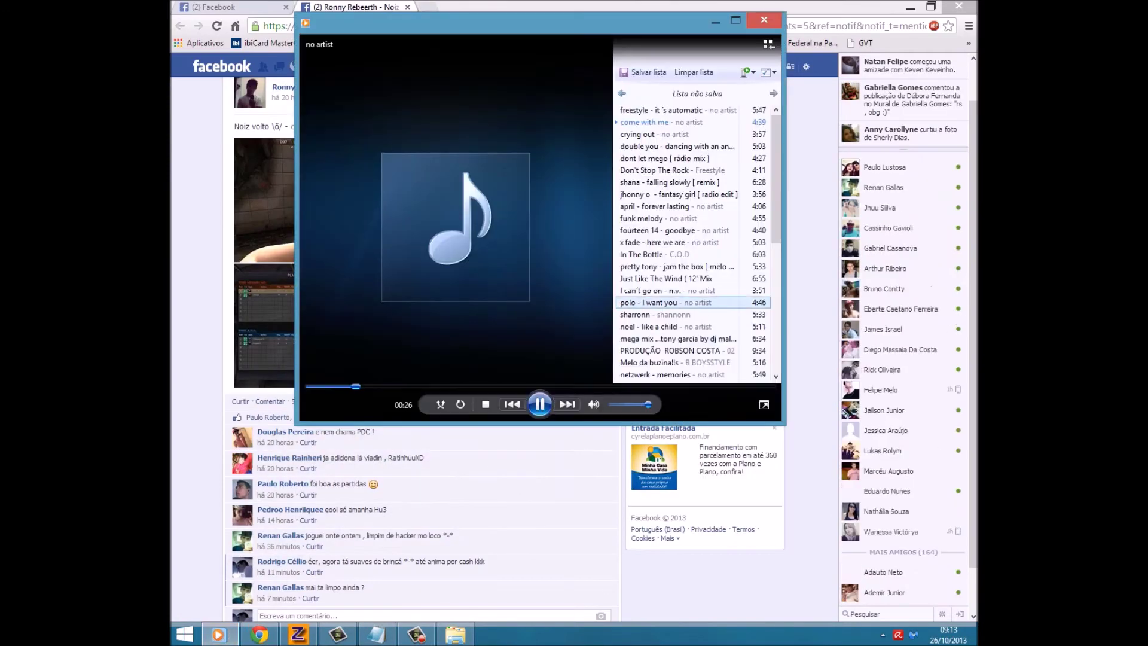
# Play 'polo - I want you' from the Windows Media Player playlist.
pyautogui.scroll(-2, 693, 242)
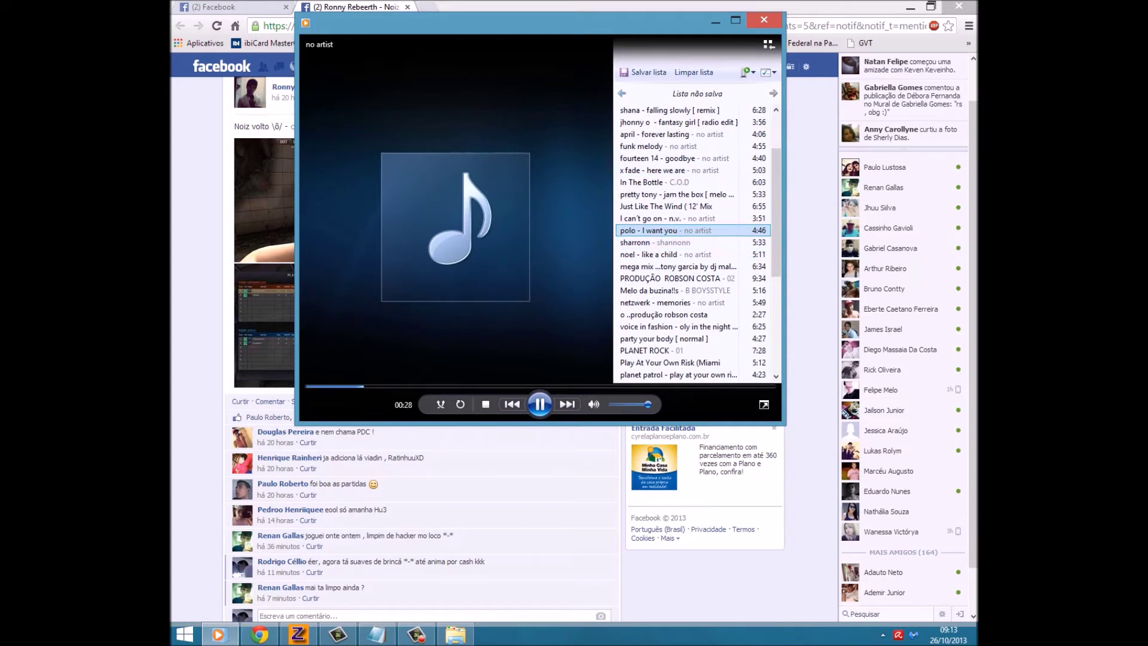
pyautogui.scroll(1, 693, 242)
pyautogui.scroll(1, 693, 243)
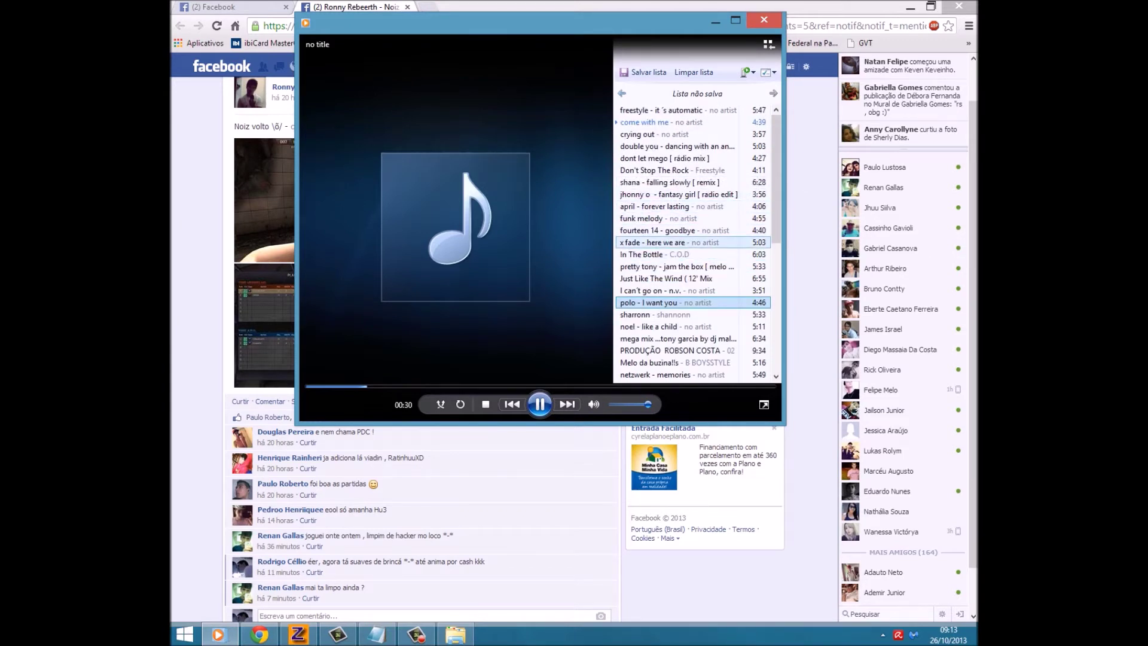
pyautogui.click(675, 291)
pyautogui.press('Down')
pyautogui.press('Return')
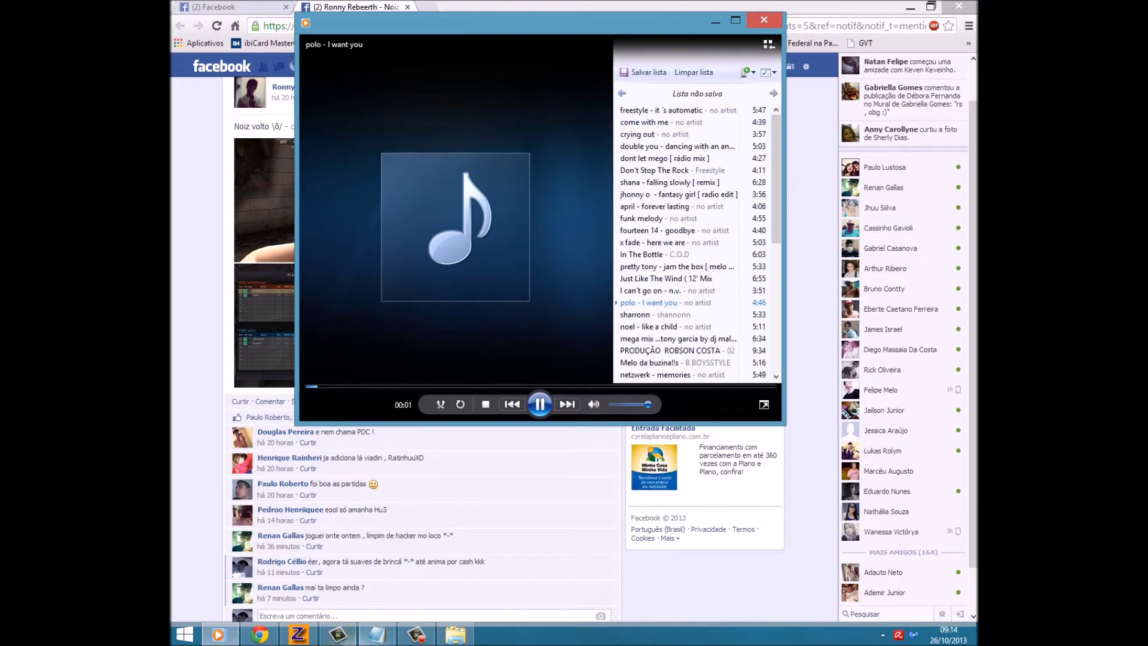
# Close the Facebook post and the browser window.
pyautogui.click(259, 634)
pyautogui.write('Sim Sim')
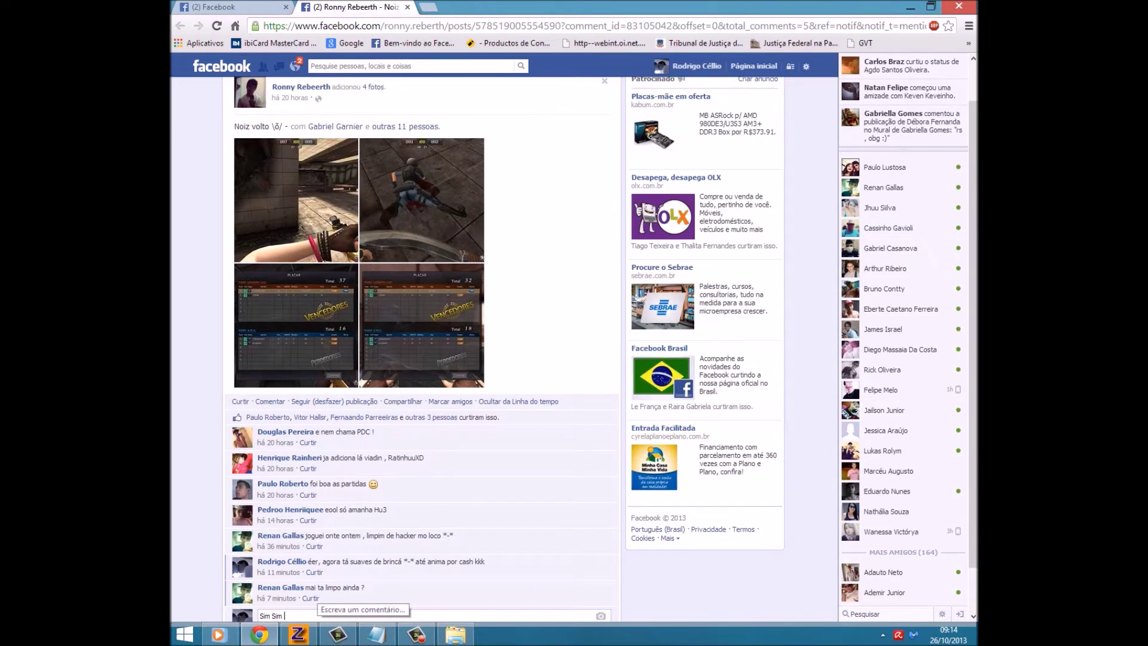
pyautogui.hotkey('ctrl', 'w')
pyautogui.hotkey('ctrl', 'w')
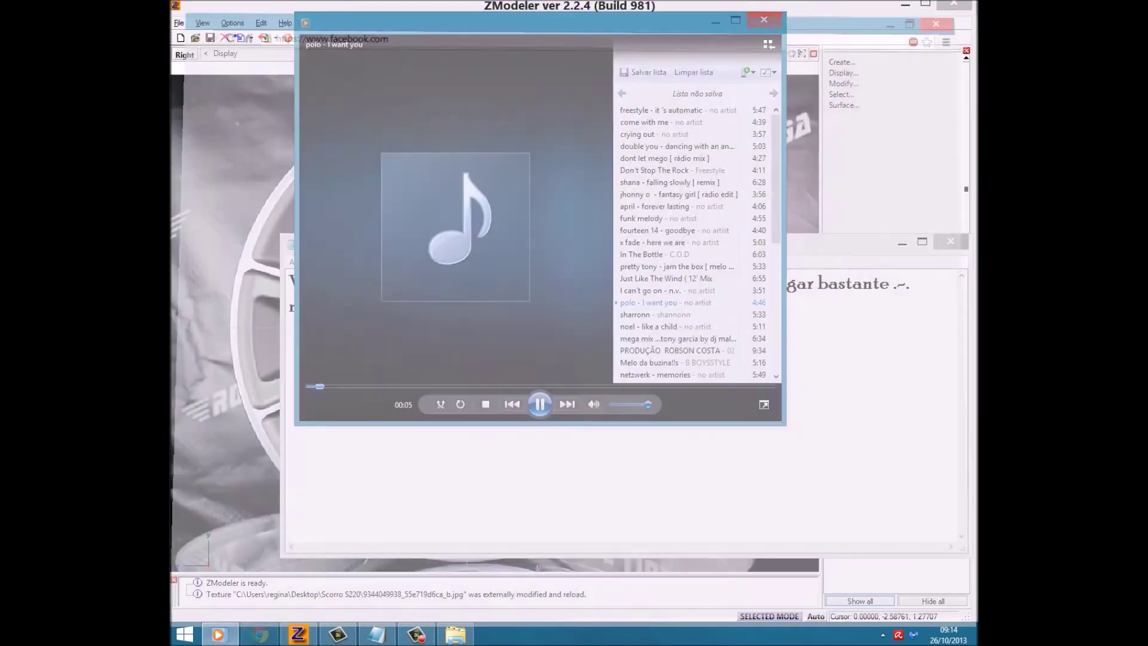
pyautogui.click(338, 634)
# Change the note to 'Face Vicio :3' and return to ZModeler.
pyautogui.hotkey('ctrl', 'a')
pyautogui.write('Face B')
pyautogui.write('icil')
pyautogui.press('BackSpace')
pyautogui.press('BackSpace')
pyautogui.press('BackSpace')
pyautogui.write('V')
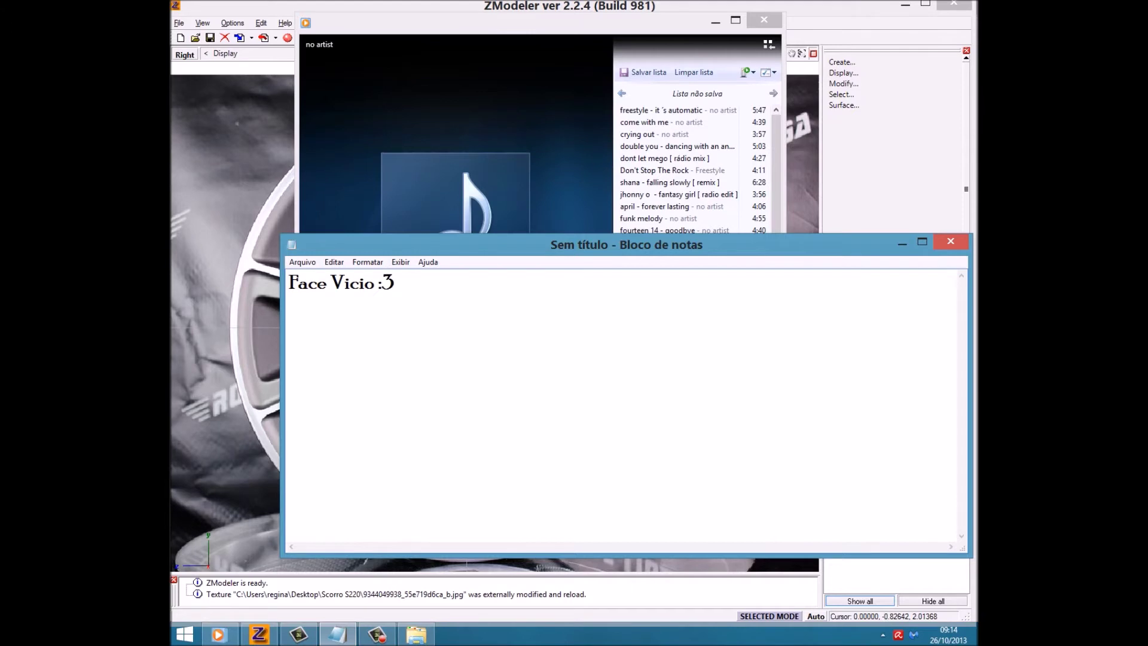
pyautogui.hotkey('alt', 'Tab')
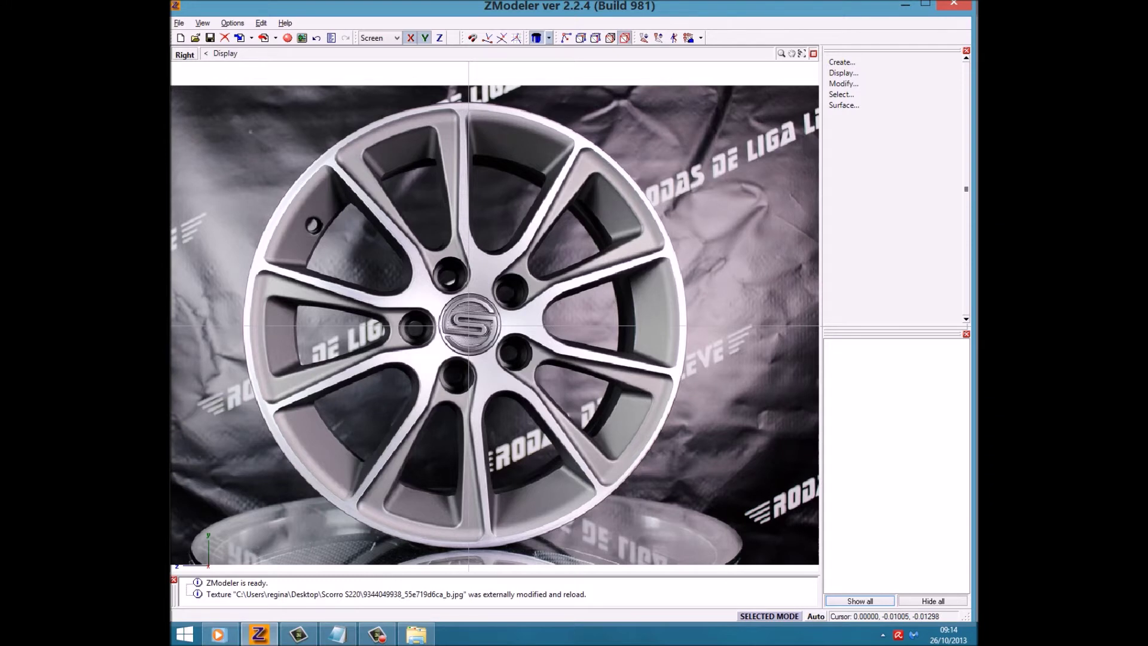
# Draw a cylinder with many Cross Points, its radius matching the wheel rim in the photo.
pyautogui.moveTo(468, 326); pyautogui.dragTo(463, 103)
pyautogui.click(477, 198)
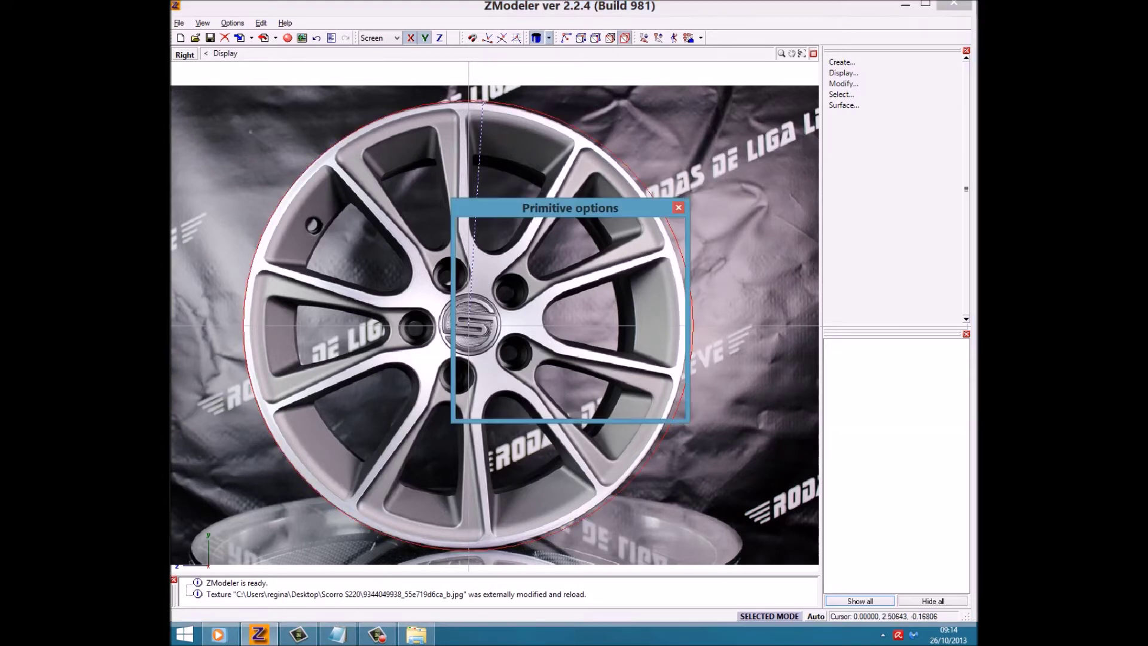
pyautogui.press('Up')
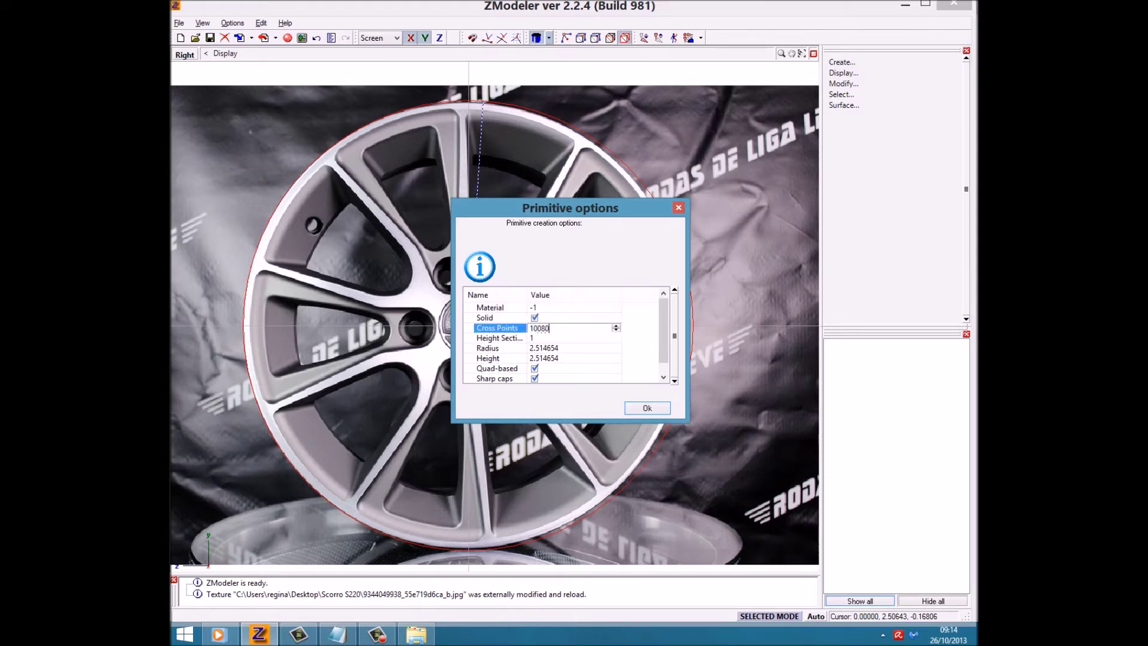
pyautogui.press('Escape')
pyautogui.press('Down')
pyautogui.press('Return')
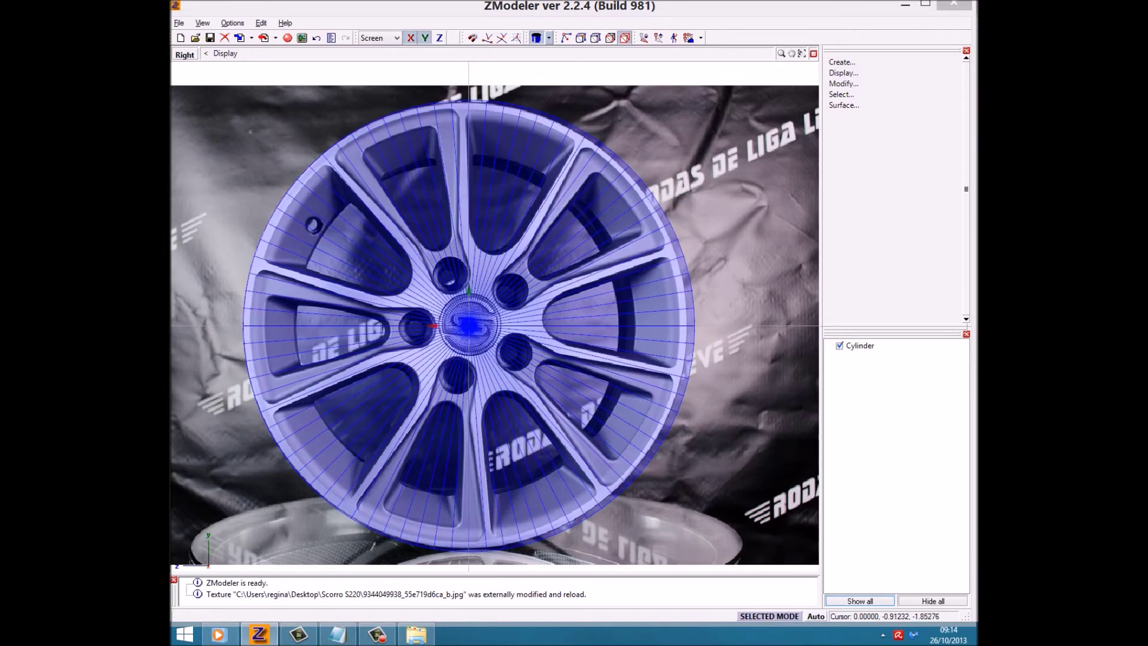
pyautogui.click(843, 83)
# Scale and move the cylinder so its outer ring matches the wheel rim edge.
pyautogui.click(845, 201)
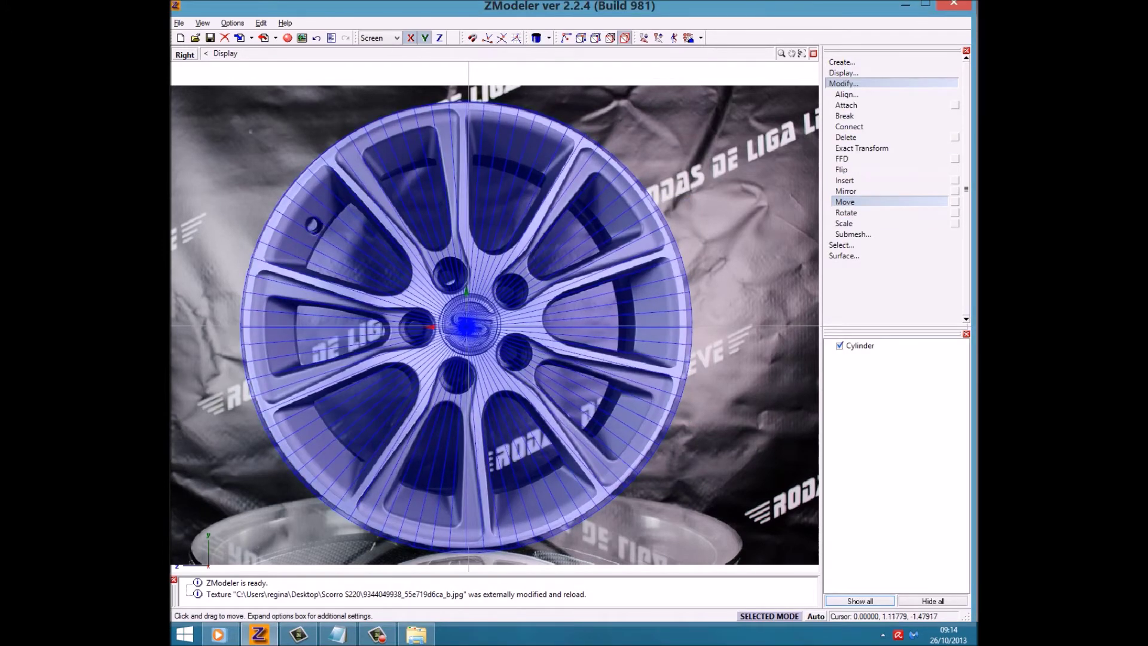
pyautogui.click(844, 223)
pyautogui.moveTo(598, 299); pyautogui.dragTo(597, 311)
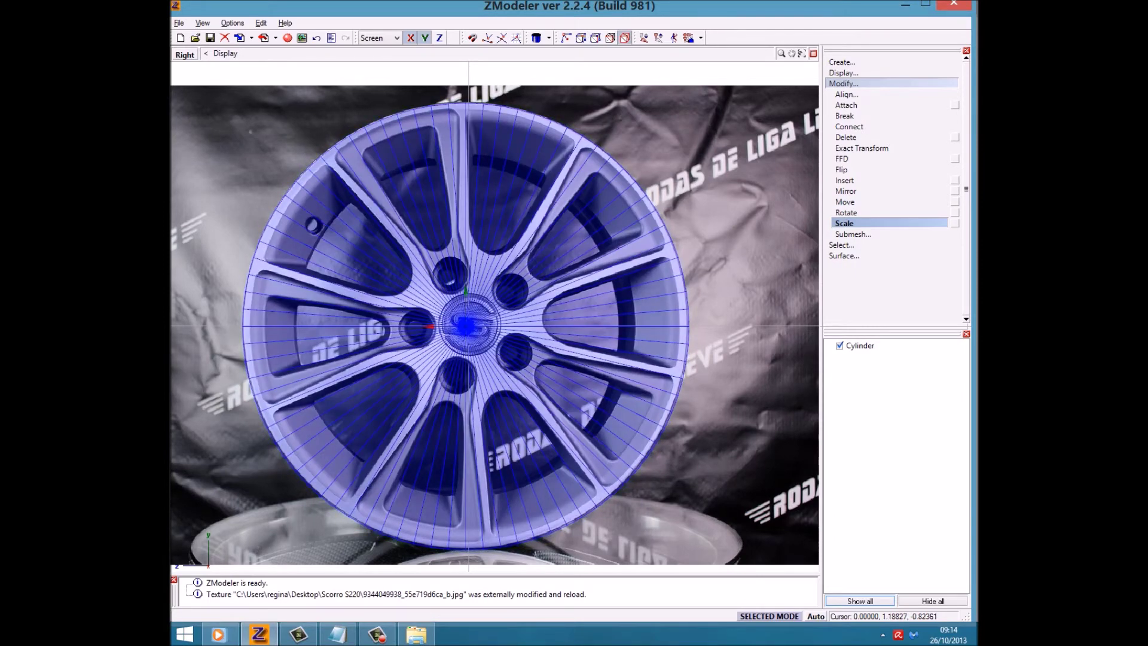
pyautogui.click(845, 201)
pyautogui.scroll(3, 439, 106)
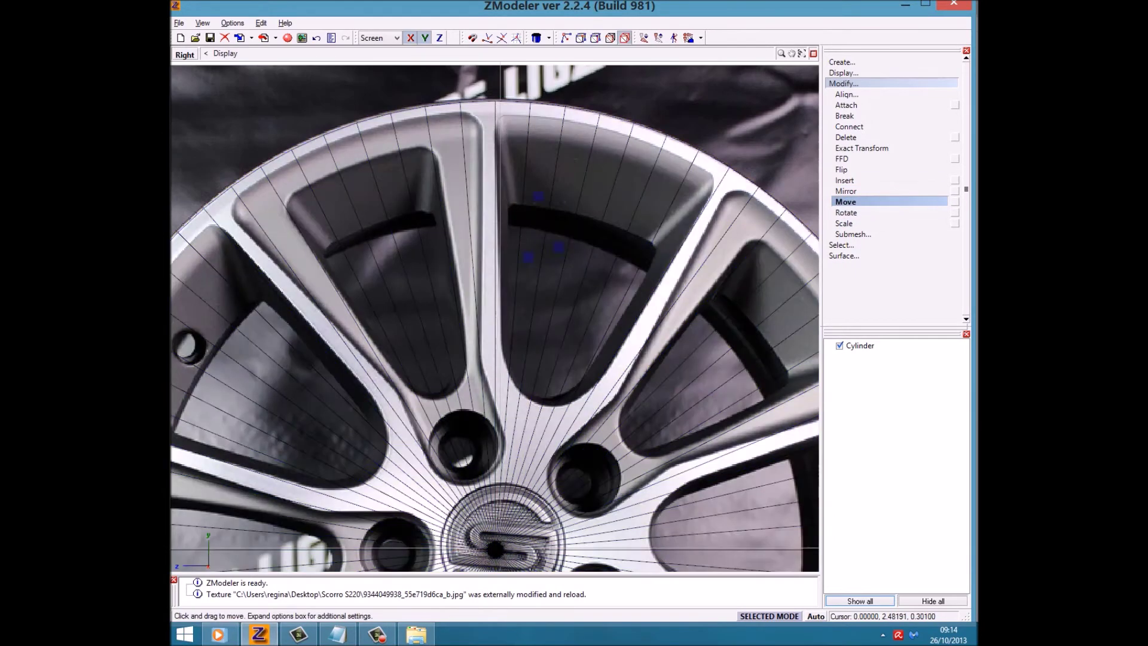
pyautogui.scroll(-3, 477, 142)
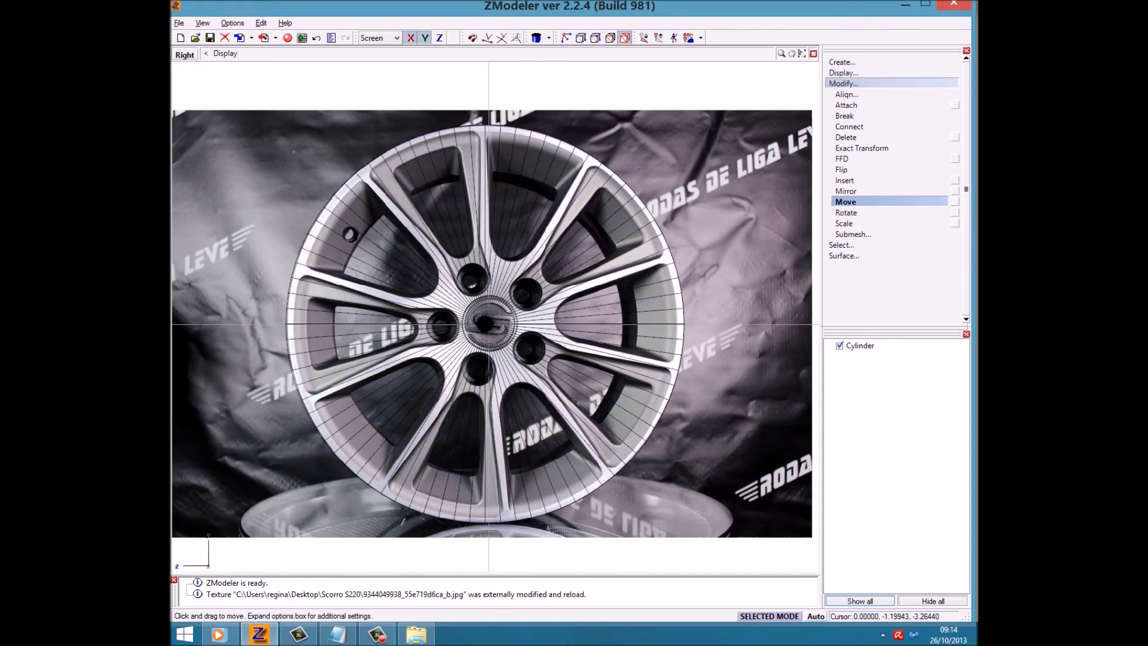
pyautogui.click(844, 223)
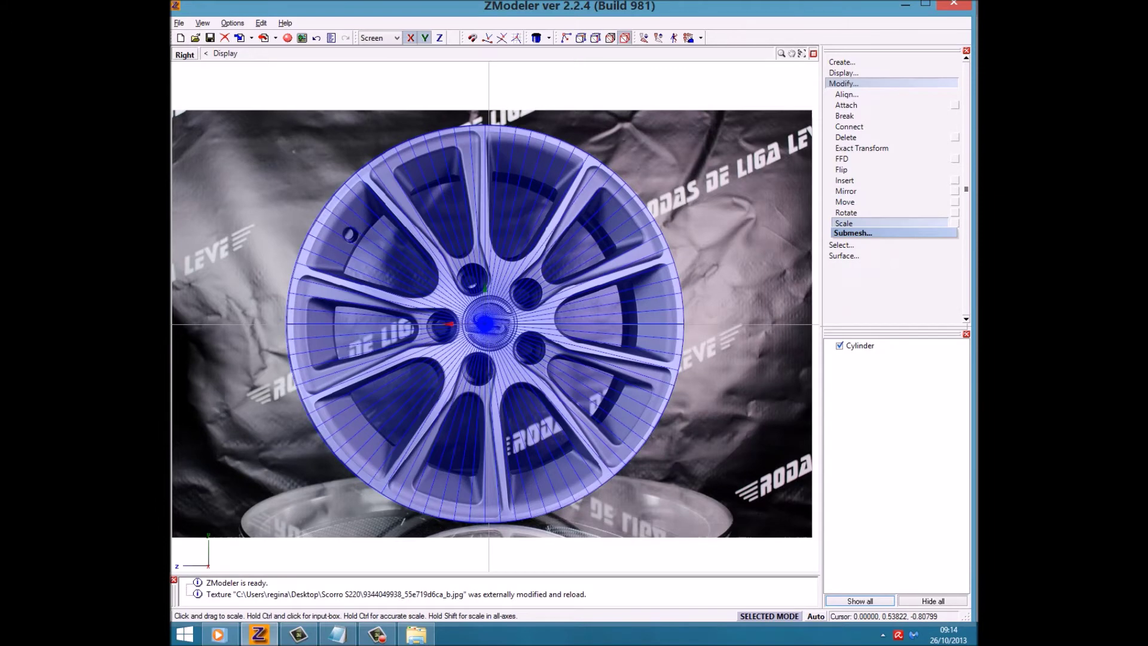
pyautogui.scroll(1, 855, 232)
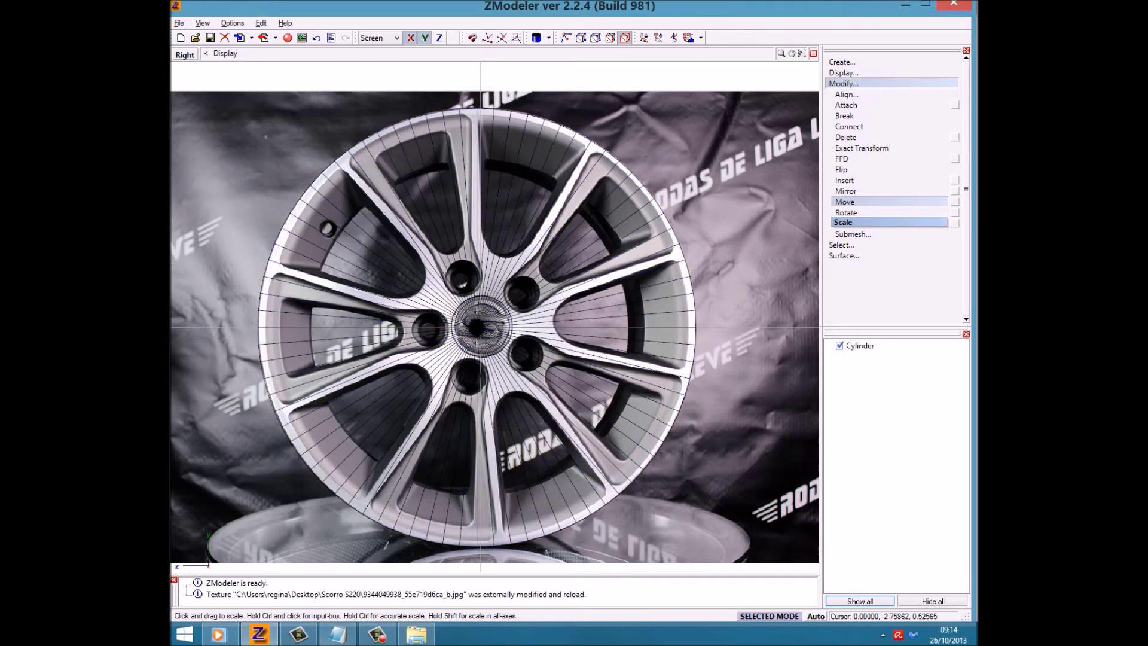
# Start a fresh Notepad note reading 'é só criar um coç'.
pyautogui.click(338, 634)
pyautogui.hotkey('ctrl', 'a')
pyautogui.write('é s')
pyautogui.write('m coç')
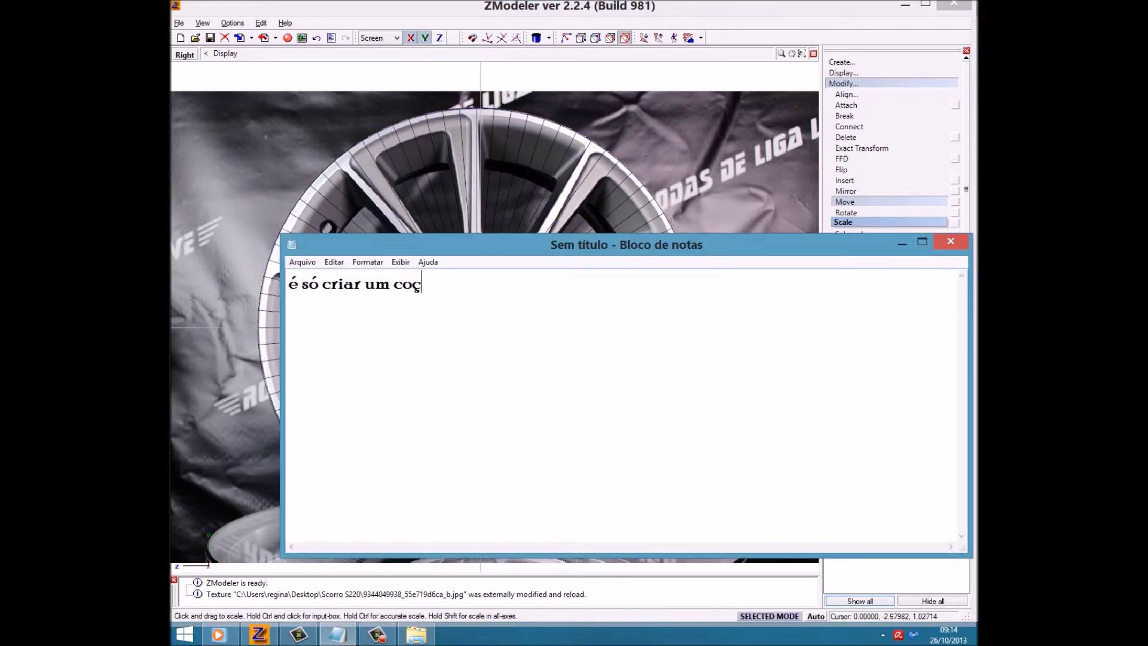
# Finish the note: 'é só criar um CILINDER e alinhar com a foto… certo ?'.
pyautogui.press('BackSpace')
pyautogui.press('BackSpace')
pyautogui.write('ILINDER e ')
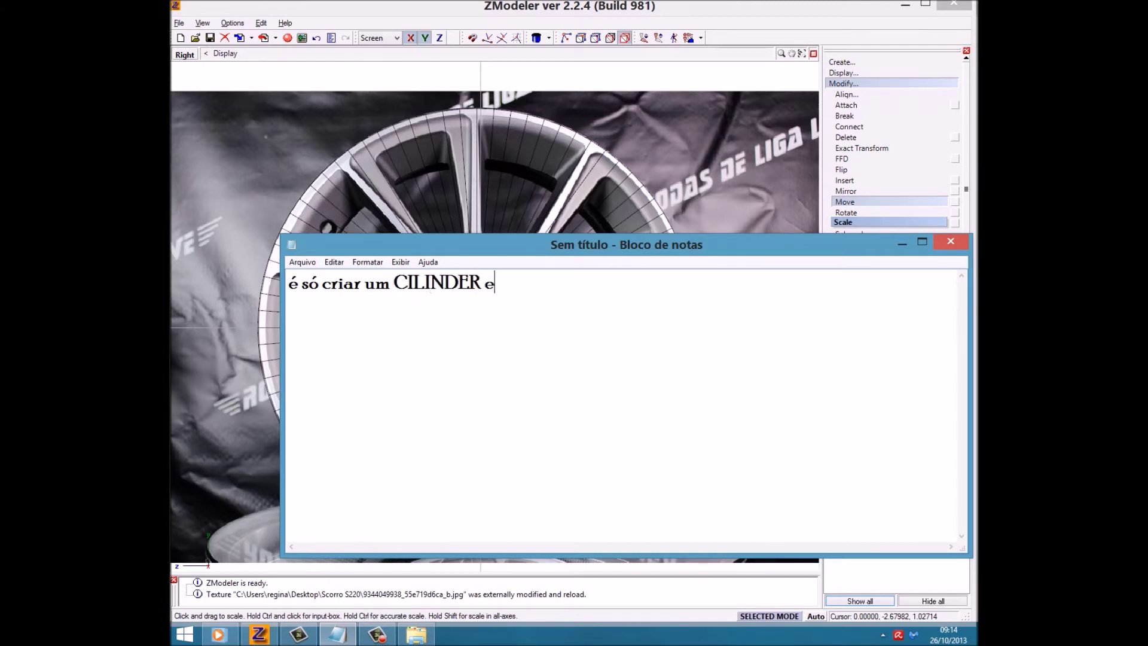
pyautogui.write('alinhar com a f')
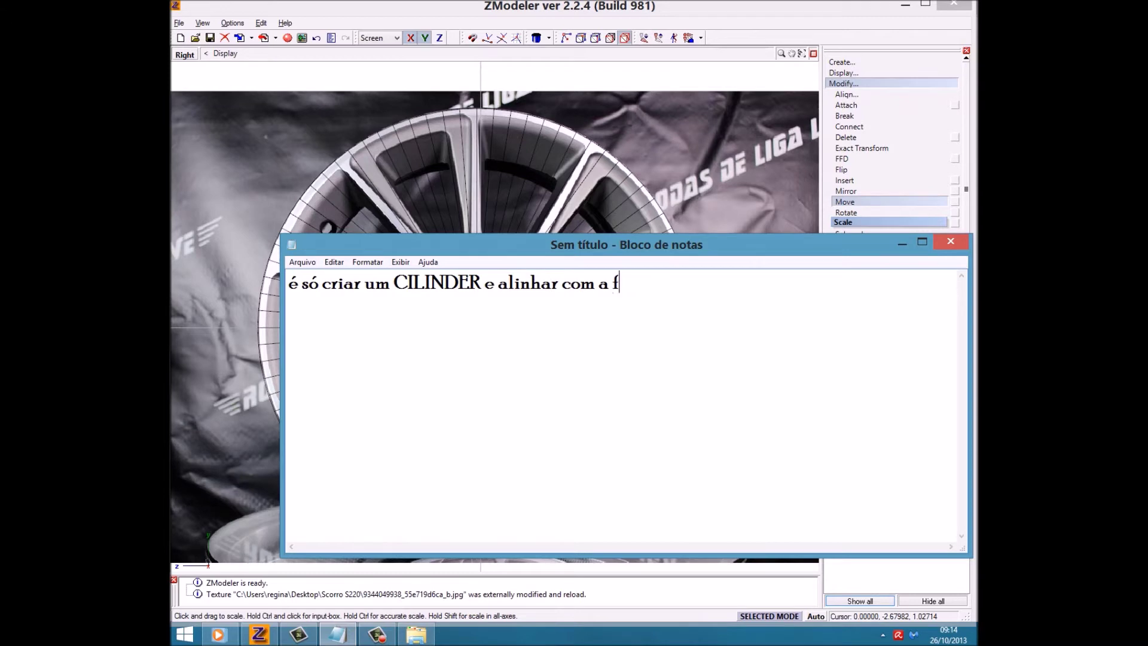
pyautogui.write('oto, creio que não há problemas quanto a isto c')
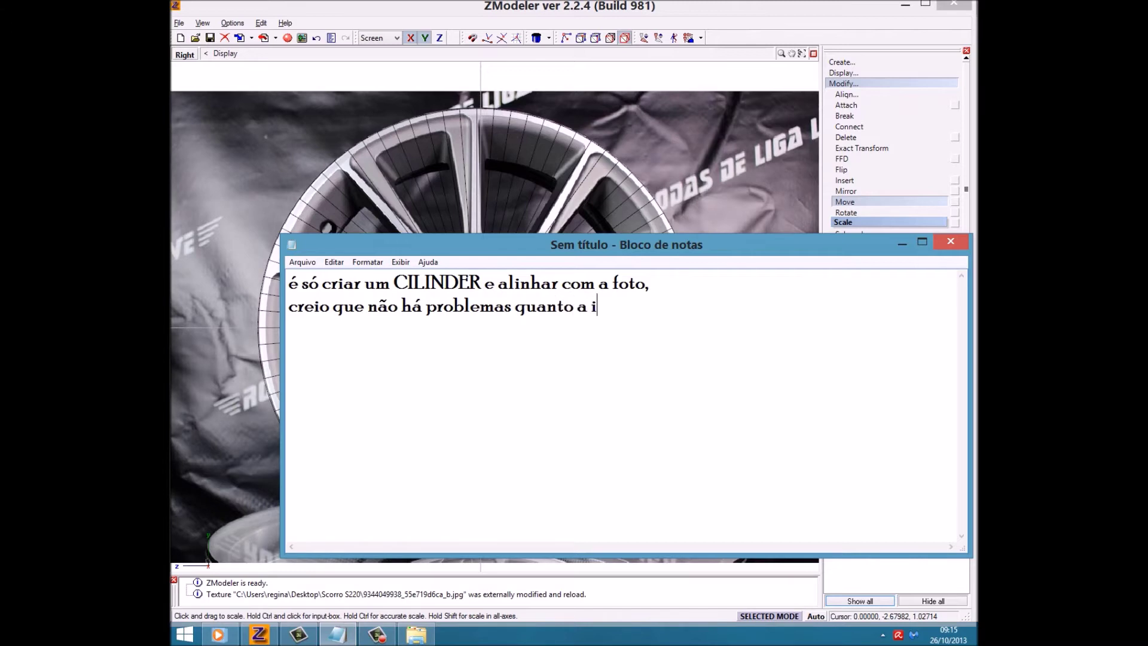
pyautogui.write('erto ?')
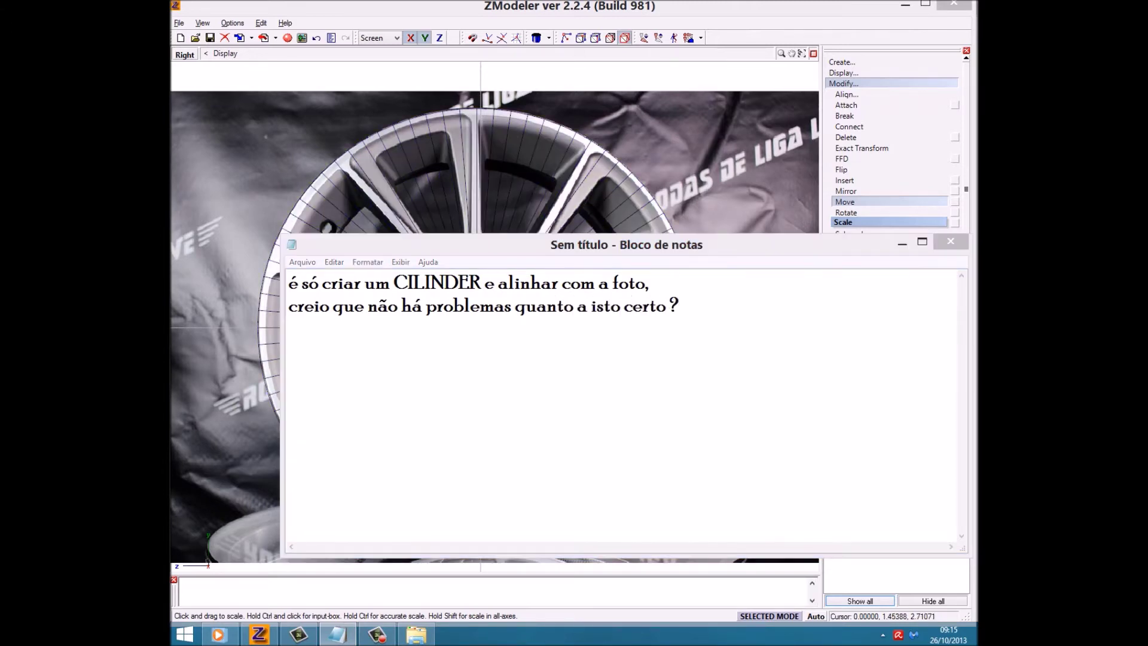
pyautogui.hotkey('alt', 'Tab')
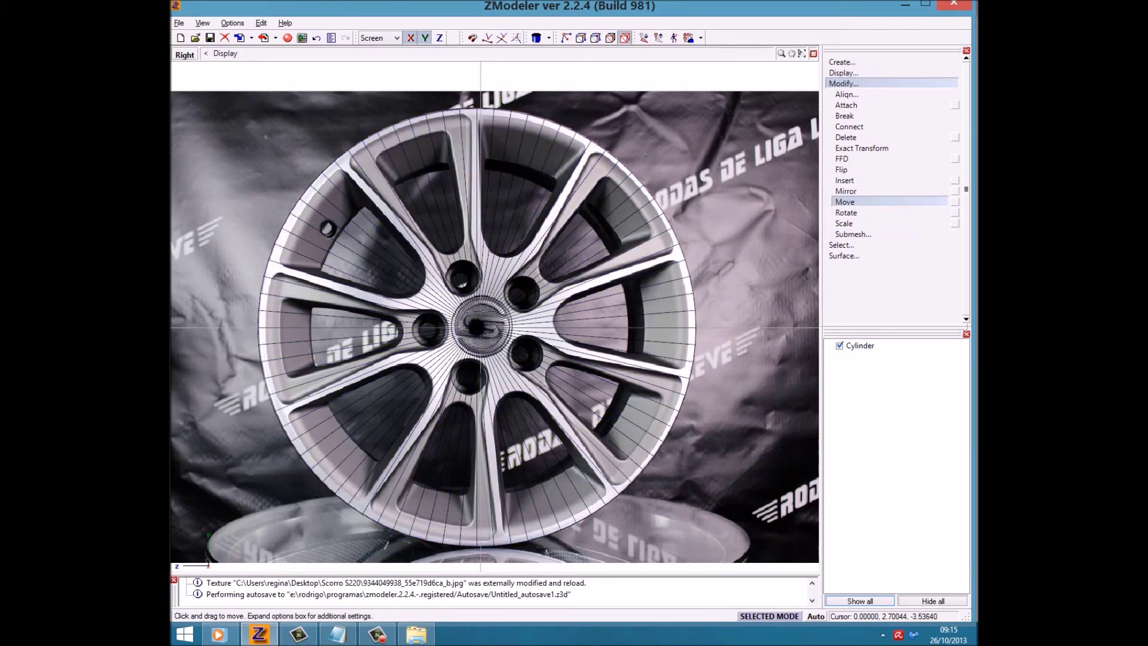
# Show the four-viewport layout and select the cylinder, revealing it as a solid block.
pyautogui.hotkey('alt', 'w')
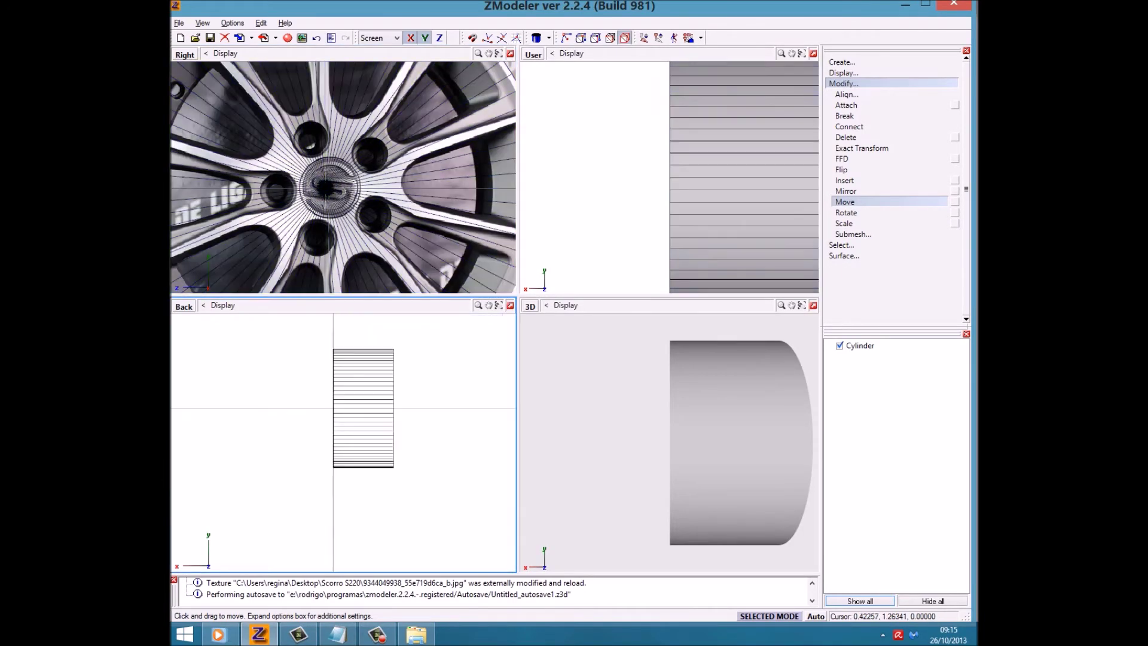
pyautogui.scroll(-3, 670, 442)
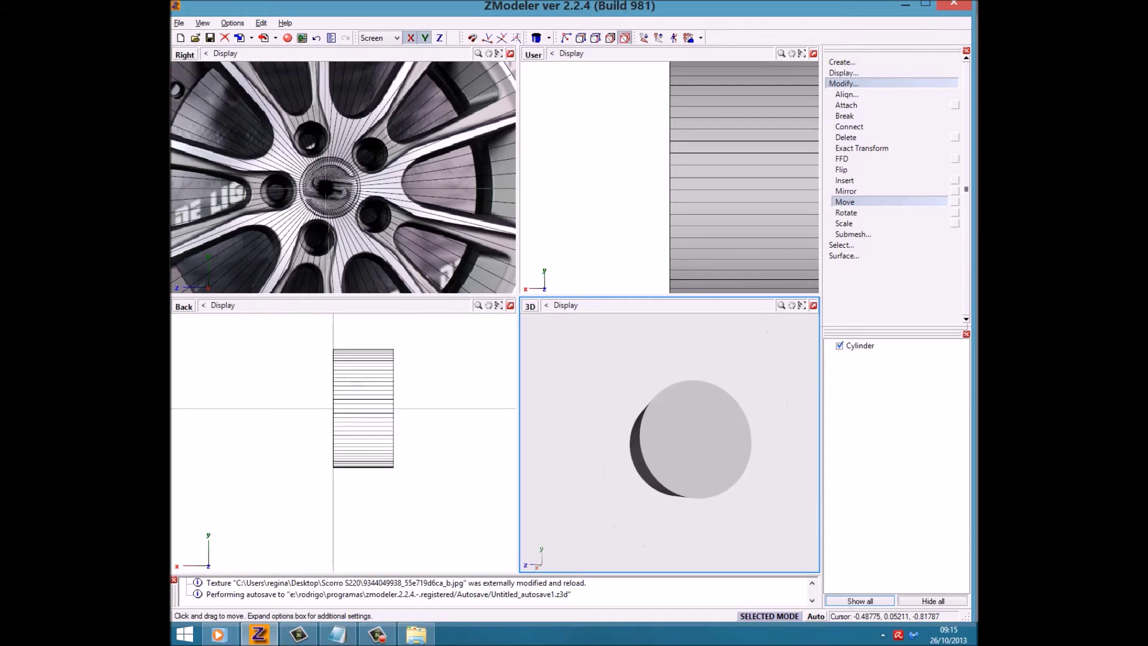
pyautogui.hotkey('ctrl', 'a')
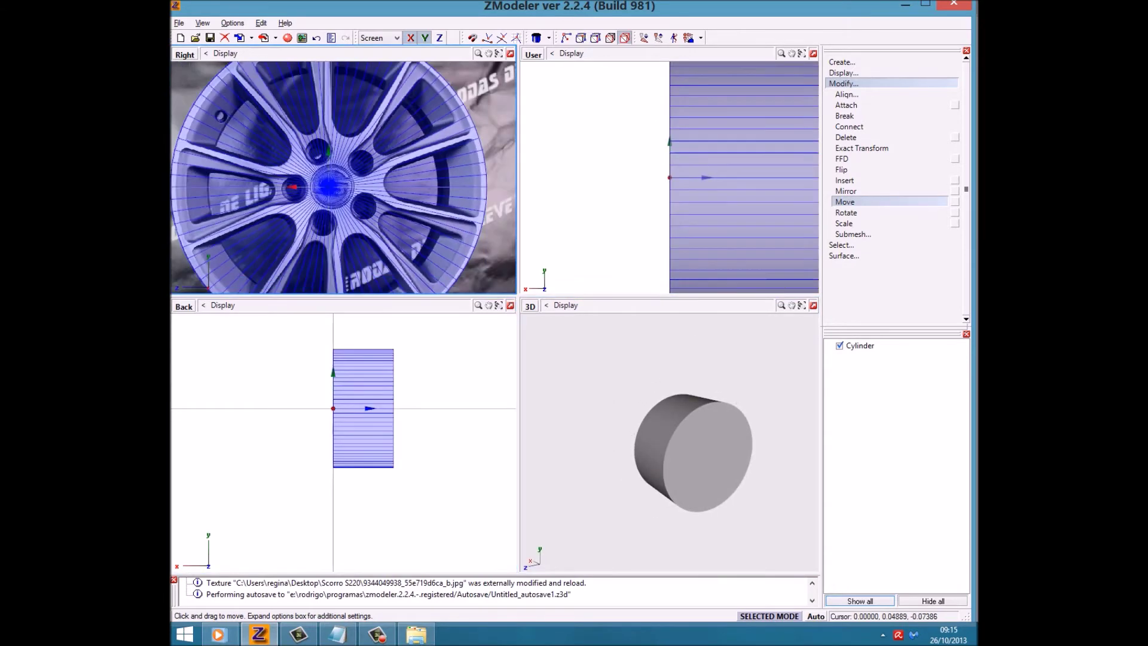
pyautogui.scroll(-3, 344, 178)
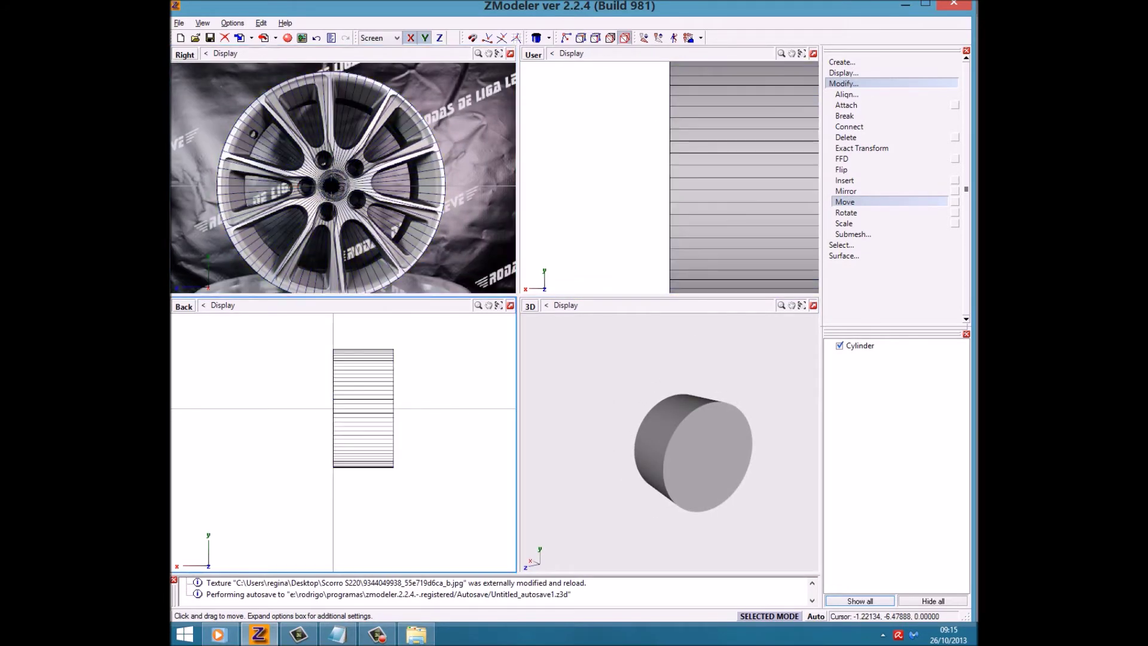
# Overwrite the Notepad note to begin 'porra era um'.
pyautogui.click(337, 634)
pyautogui.hotkey('ctrl', 'a')
pyautogui.write('porra era um U')
# Correct the note to 'porra era um TUBE .-.' and open ZModeler's primitive shapes list.
pyautogui.press('BackSpace')
pyautogui.write('TUVE')
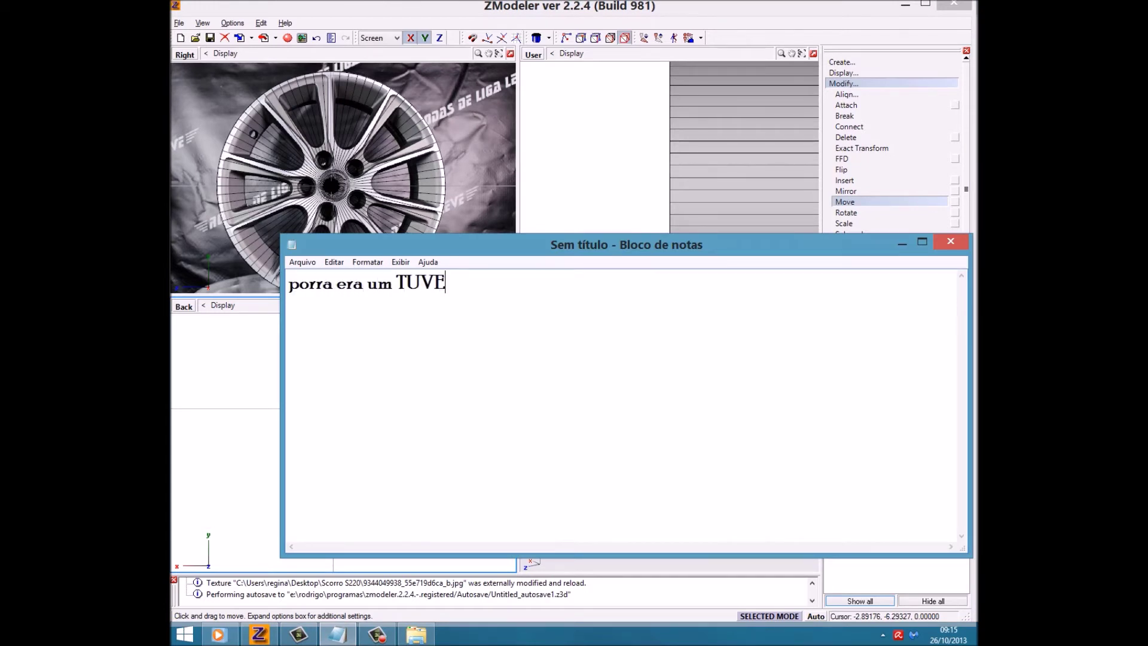
pyautogui.press('BackSpace')
pyautogui.press('BackSpace')
pyautogui.write('BE .-. p')
pyautogui.write('eer')
pyautogui.press('Return')
pyautogui.hotkey('alt', 'Tab')
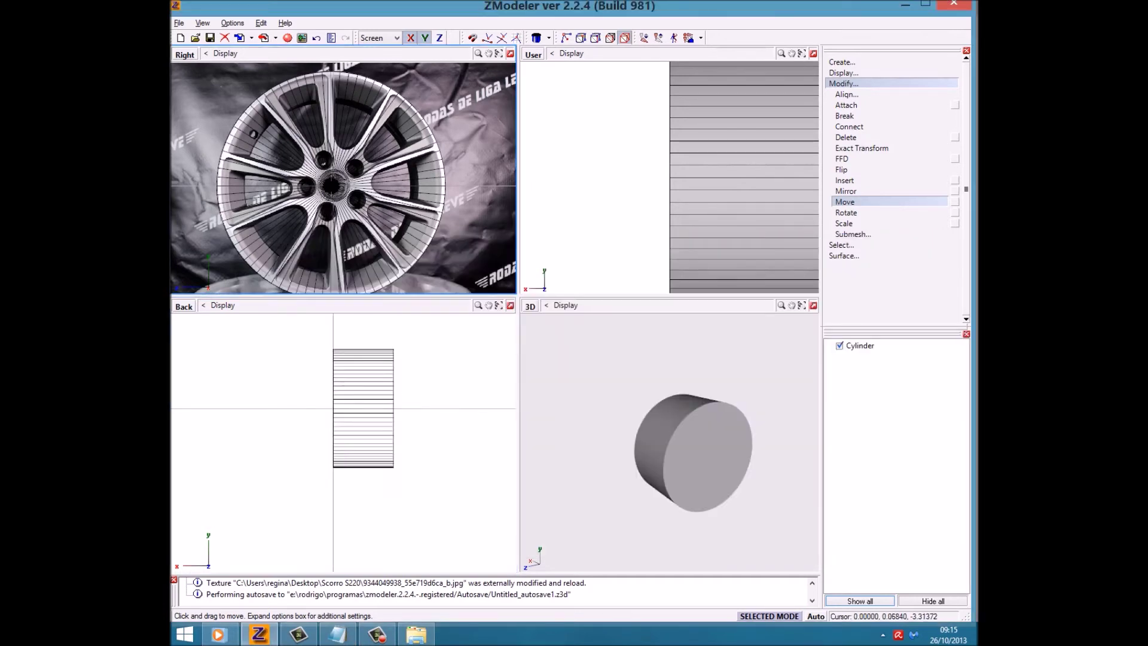
pyautogui.click(548, 38)
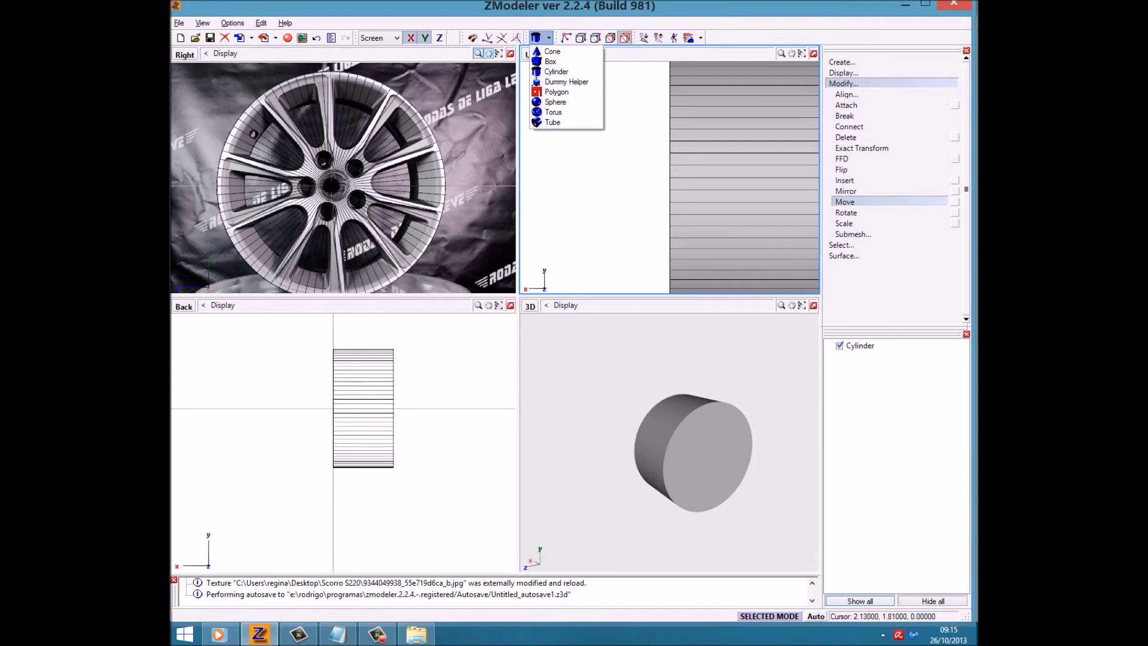
# Replace the Notepad note with "da nada não, nois manja das capoera, observe" and return to ZModeler.
pyautogui.press('Escape')
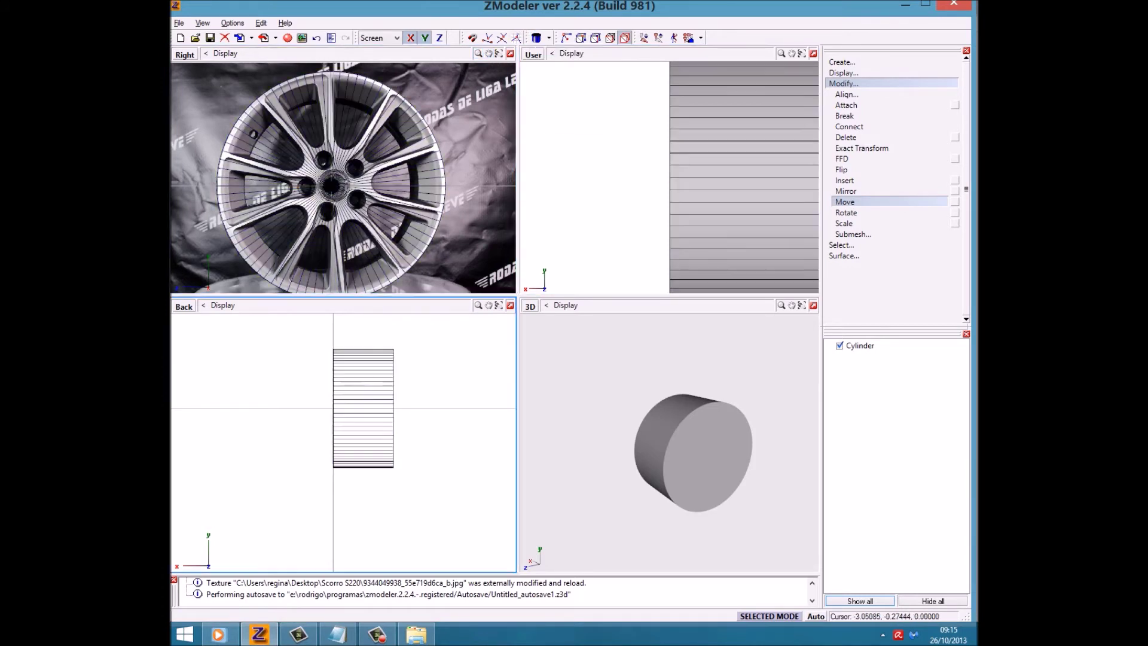
pyautogui.hotkey('alt', 'Tab')
pyautogui.hotkey('ctrl', 'a')
pyautogui.write('da nada não, nois manja das cap')
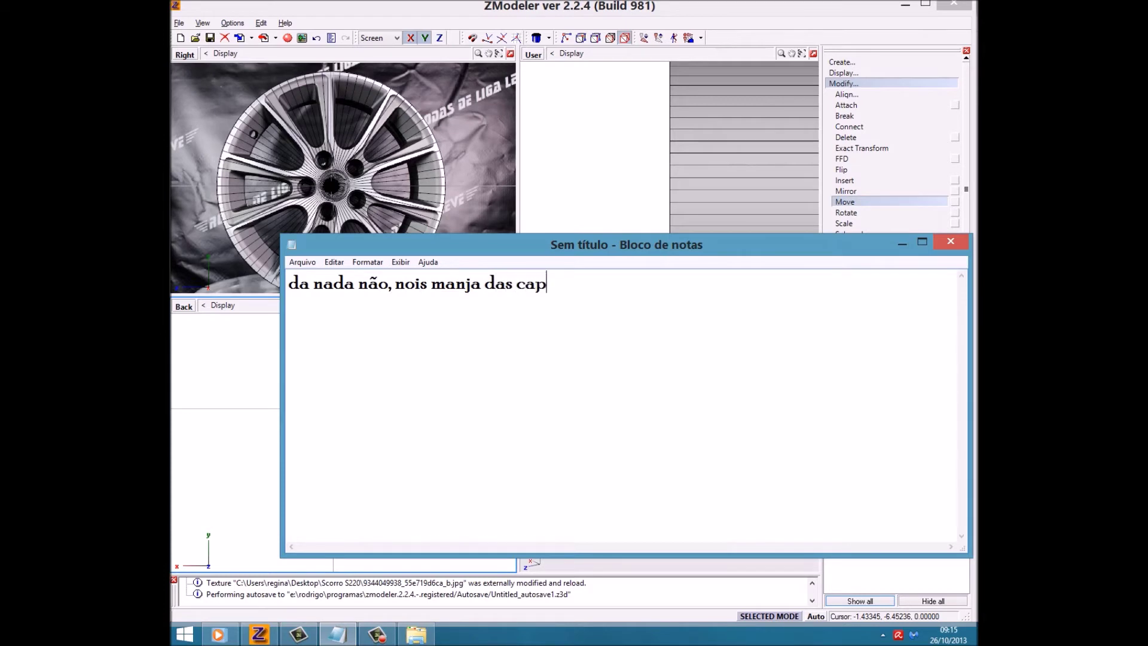
pyautogui.write('oera, observe')
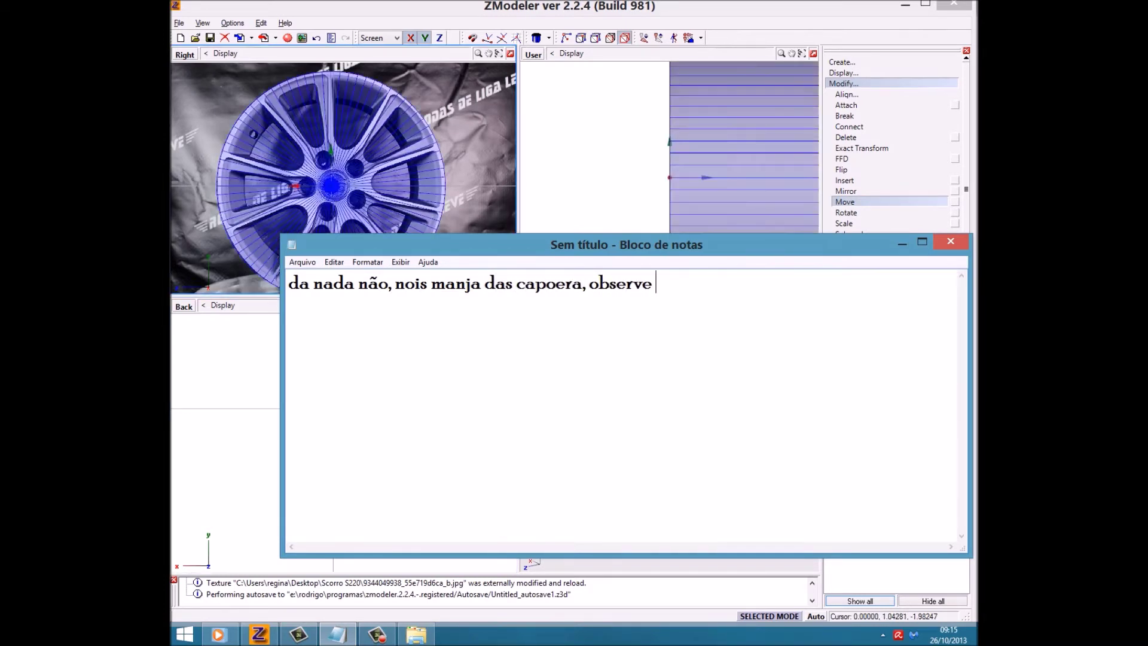
pyautogui.click(510, 54)
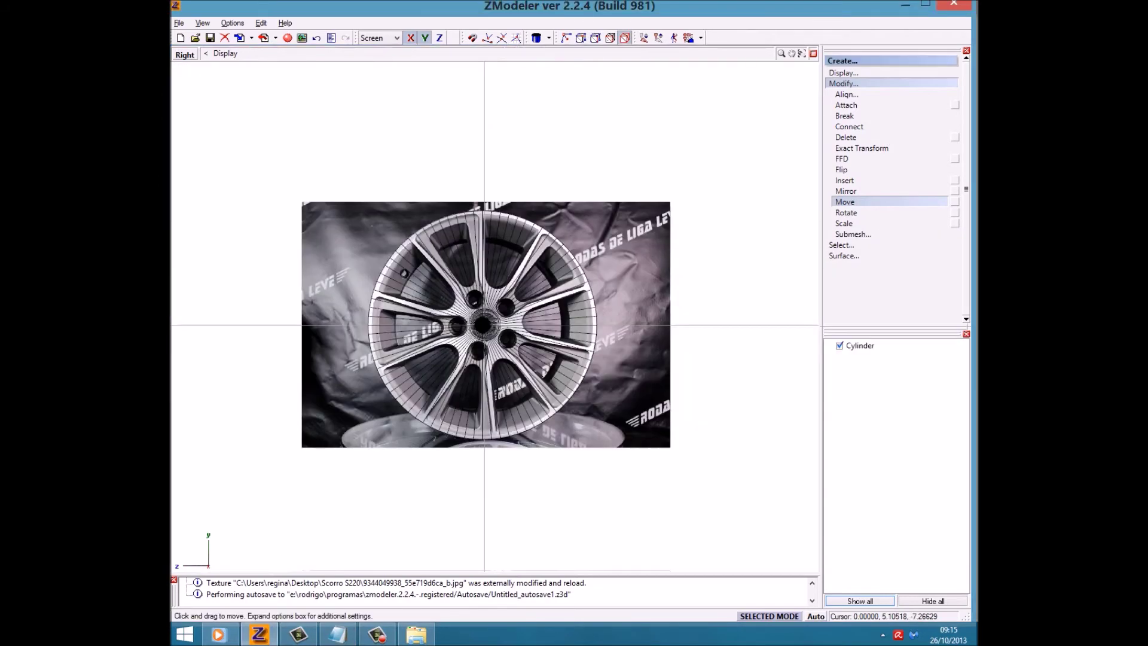
# In the four-view layout, scale the cylinder flat into a thin disc, then deselect it.
pyautogui.click(801, 53)
pyautogui.click(363, 406)
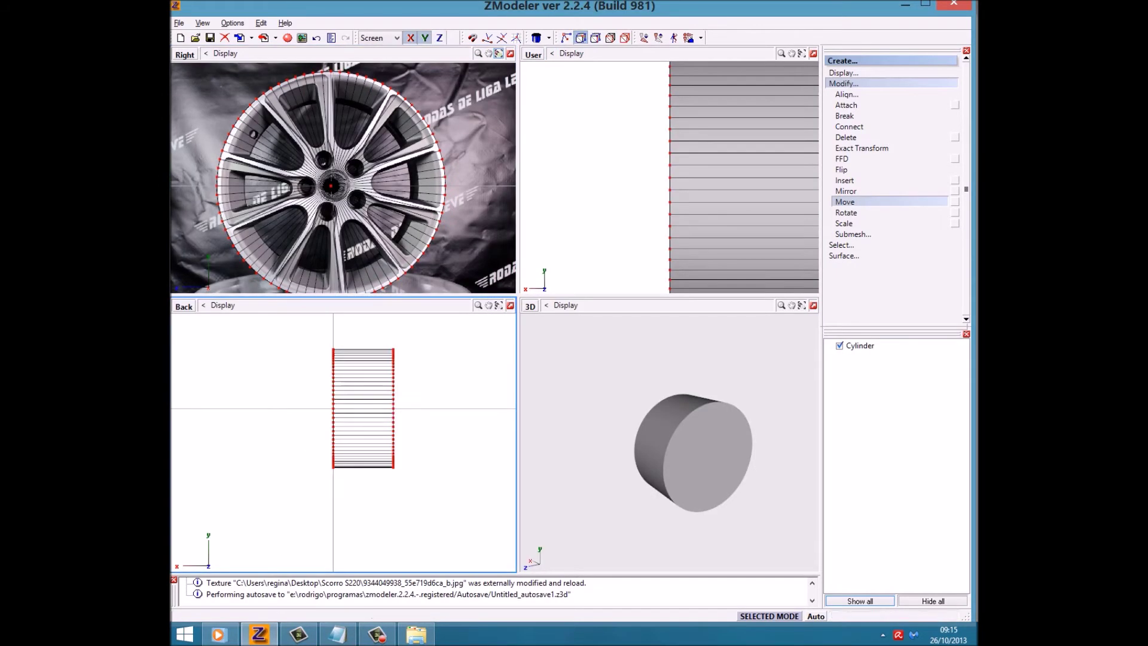
pyautogui.hotkey('ctrl', 'z')
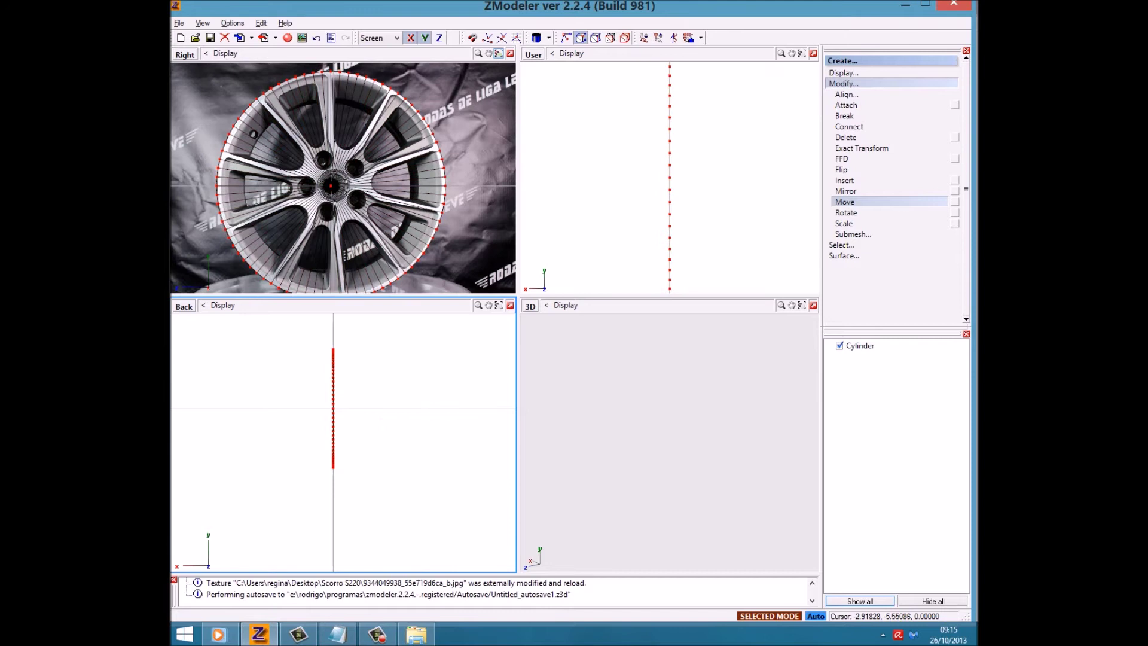
pyautogui.moveTo(237, 501); pyautogui.dragTo(379, 313)
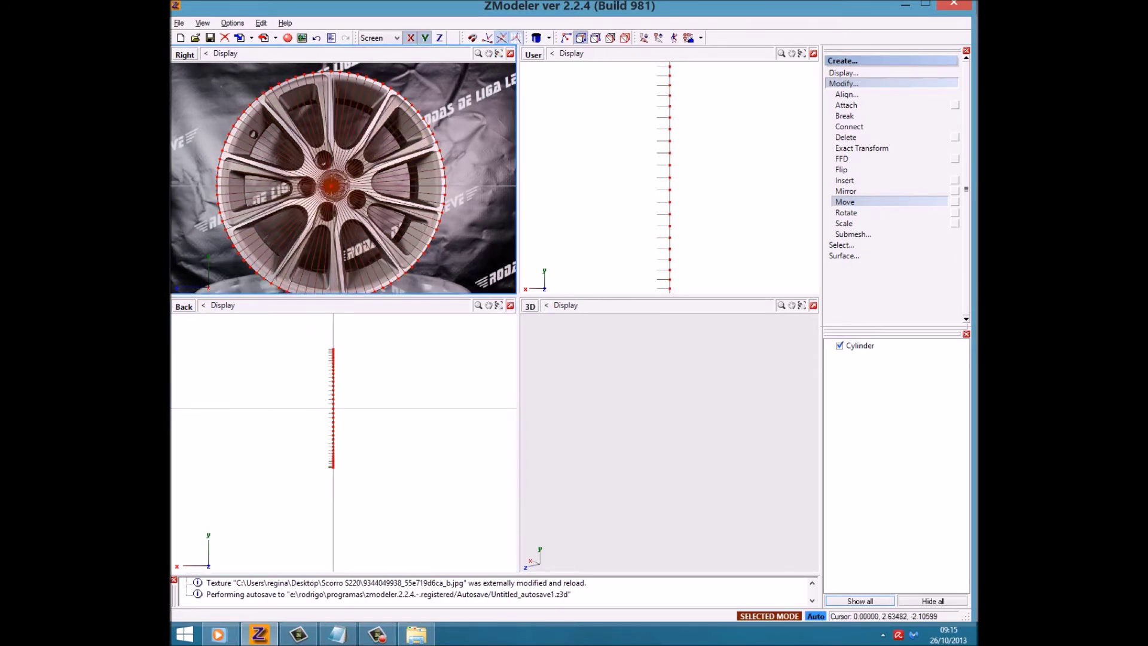
pyautogui.click(580, 37)
pyautogui.click(624, 37)
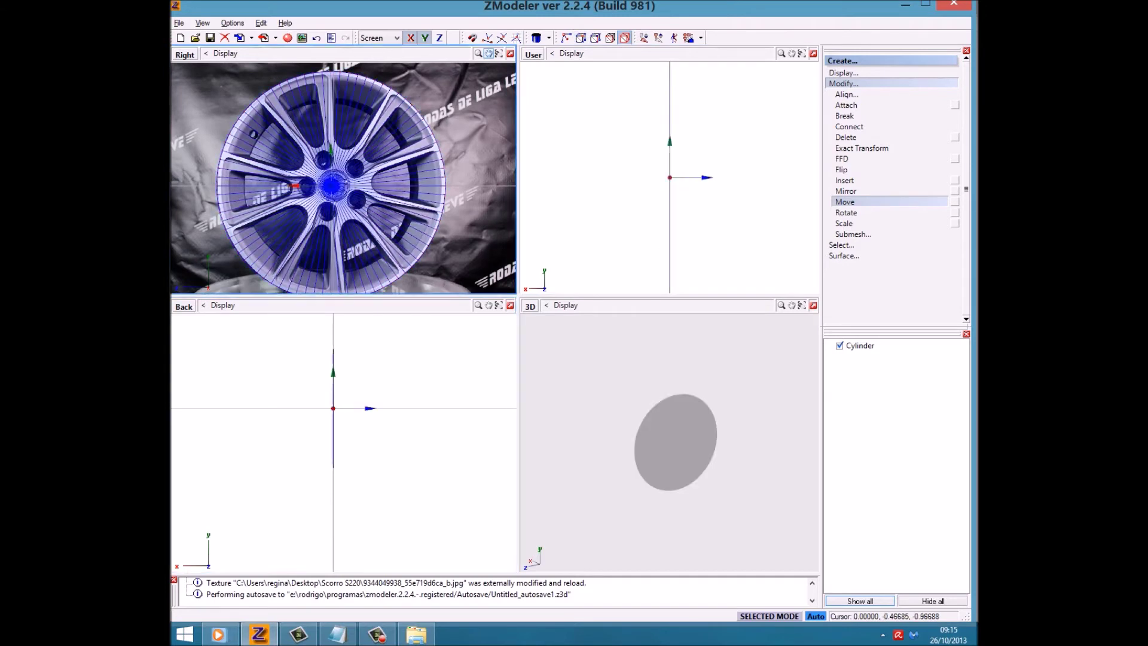
pyautogui.hotkey('alt', 'Tab')
# Rewrite the note warning viewers to watch the camera angles, or the wheel may turn black or reversed.
pyautogui.hotkey('ctrl', 'a')
pyautogui.write('prestem atenção nos angulos das câmeras que uso, para depois não dar problema')
pyautogui.press('Return')
pyautogui.write('ai')
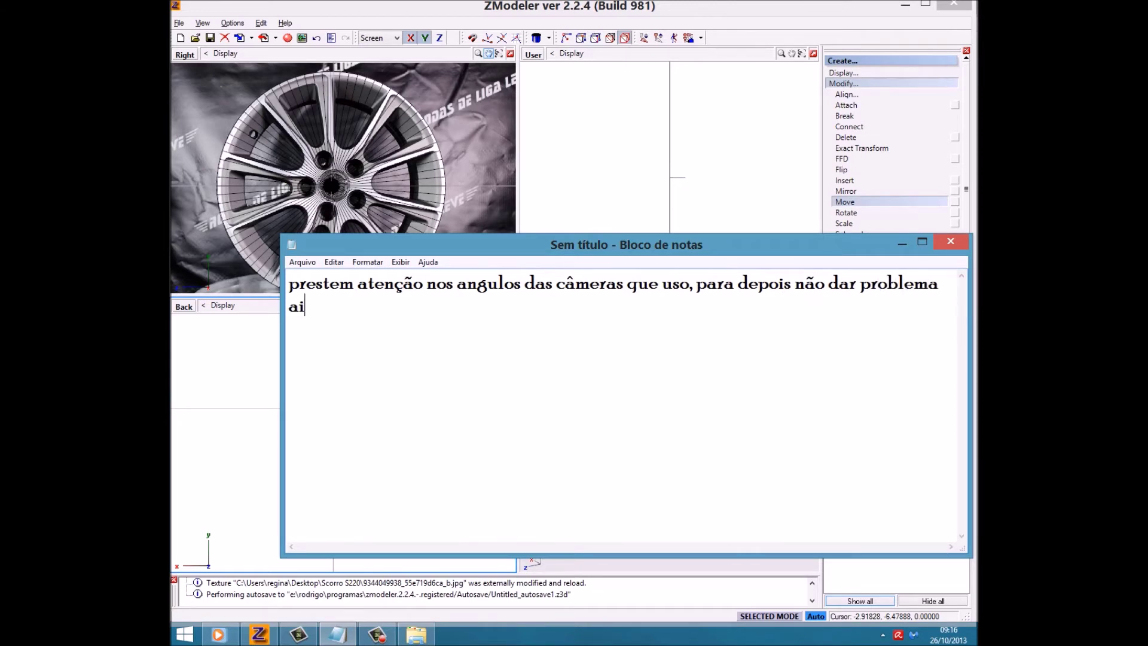
pyautogui.write(', e vocês falar')
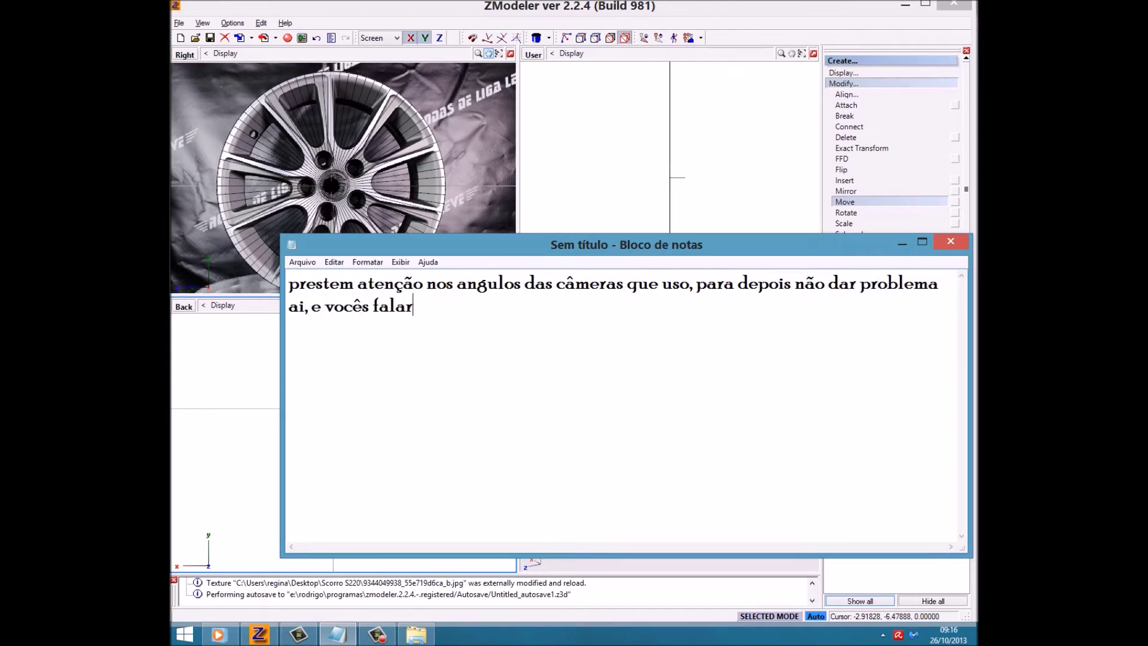
pyautogui.write('em que nã')
pyautogui.write('o tão conseguindo e pah que a roda ficou preta, que fe')
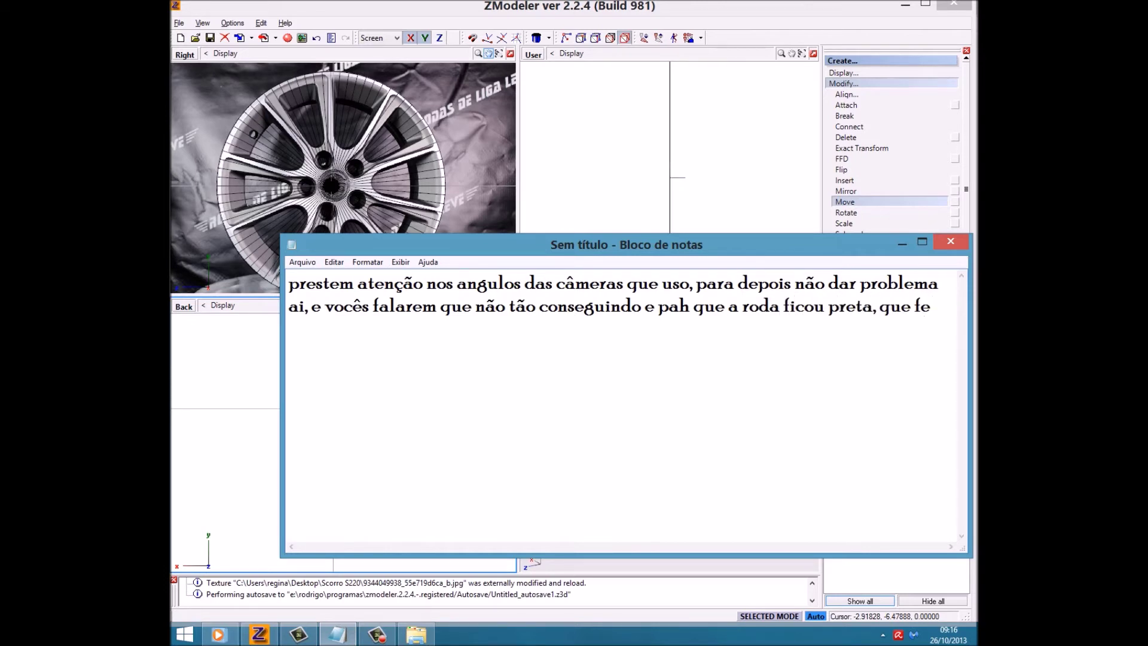
pyautogui.write('z o relevo pro la')
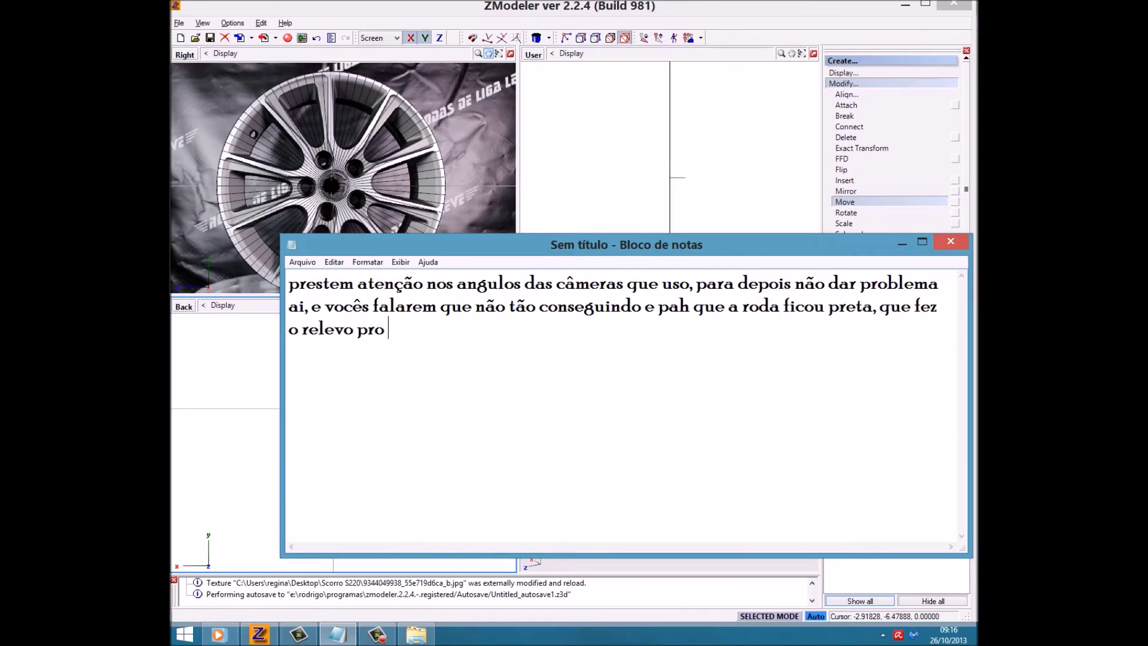
pyautogui.write('do errado .~.')
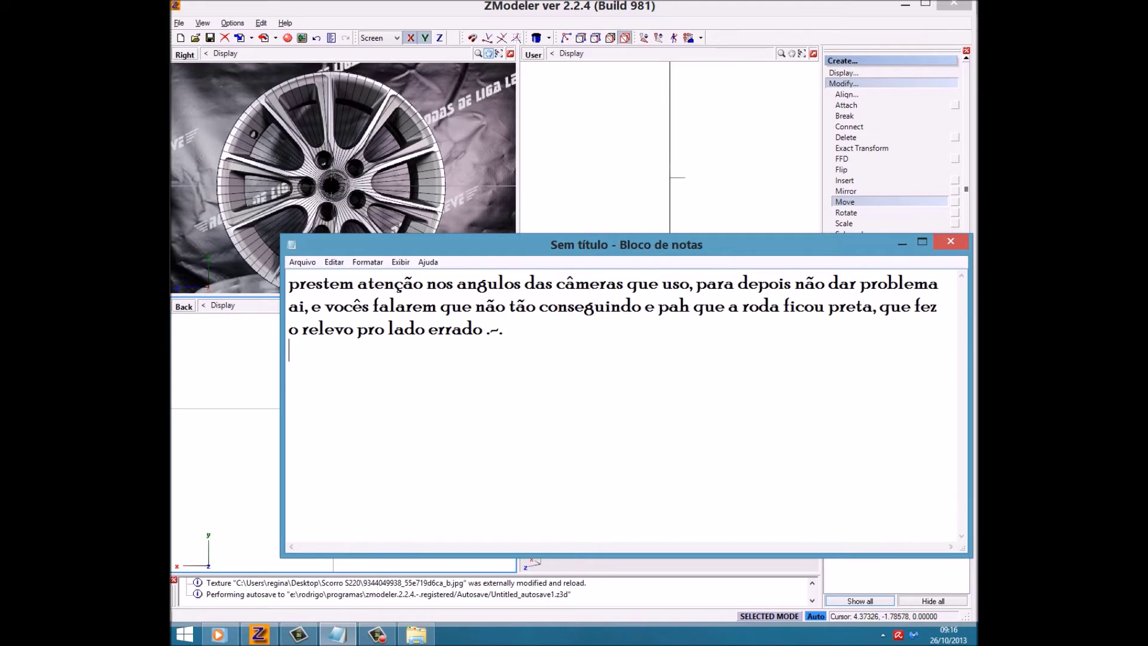
pyautogui.hotkey('alt', 'Tab')
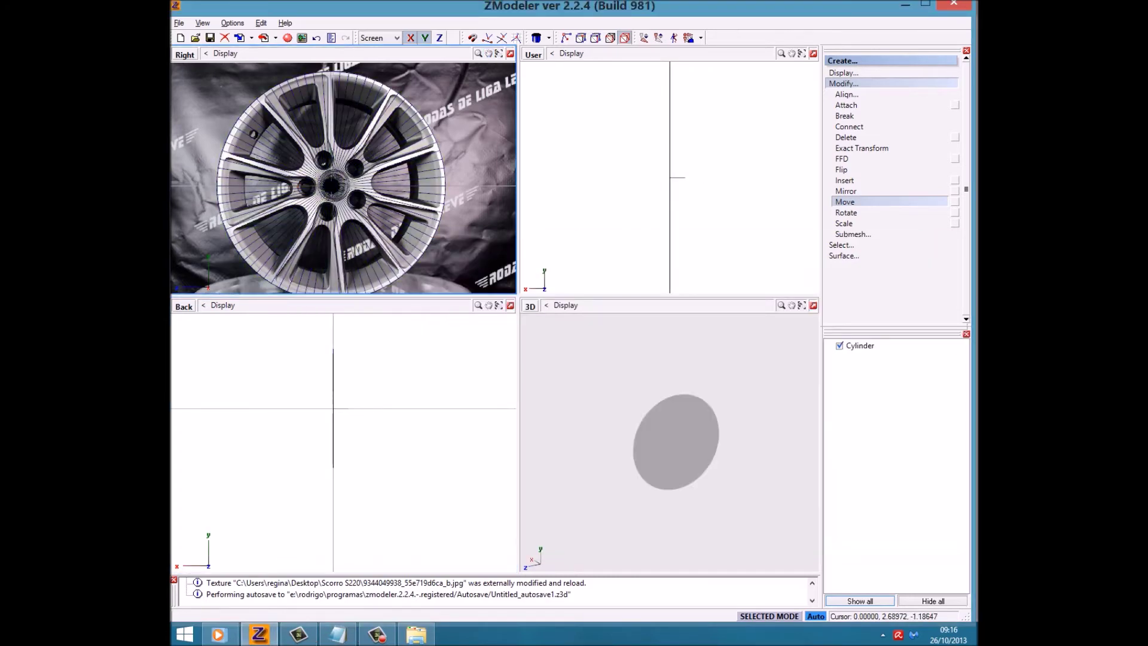
# Select the whole cylinder and scale the disc down to the hub ring.
pyautogui.click(581, 38)
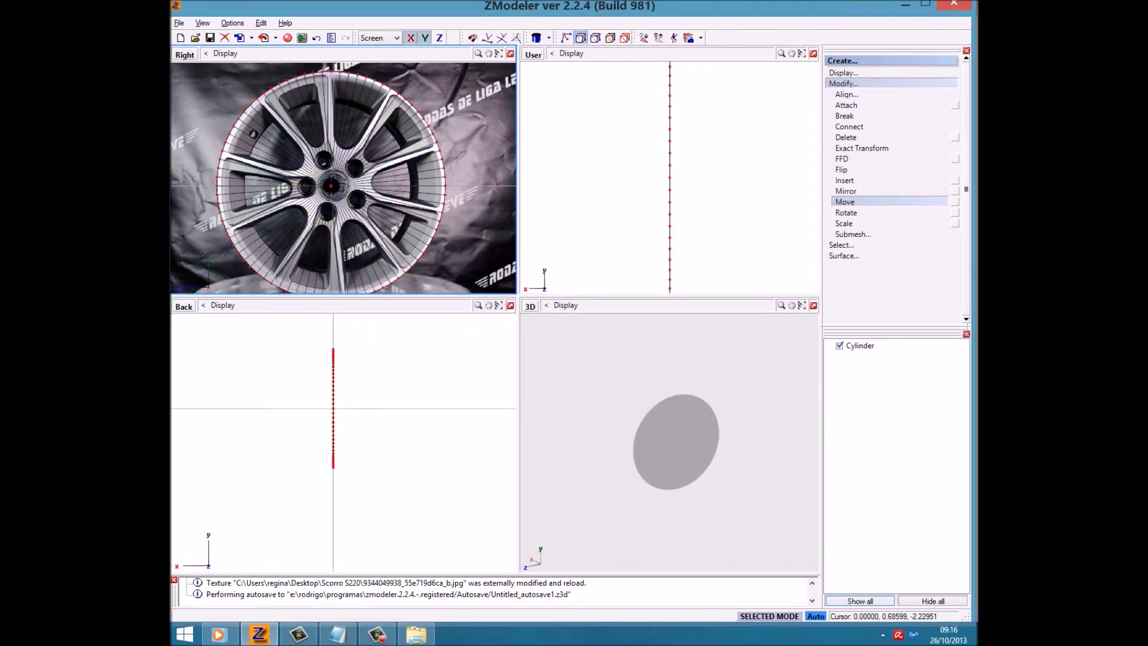
pyautogui.hotkey('ctrl', 'a')
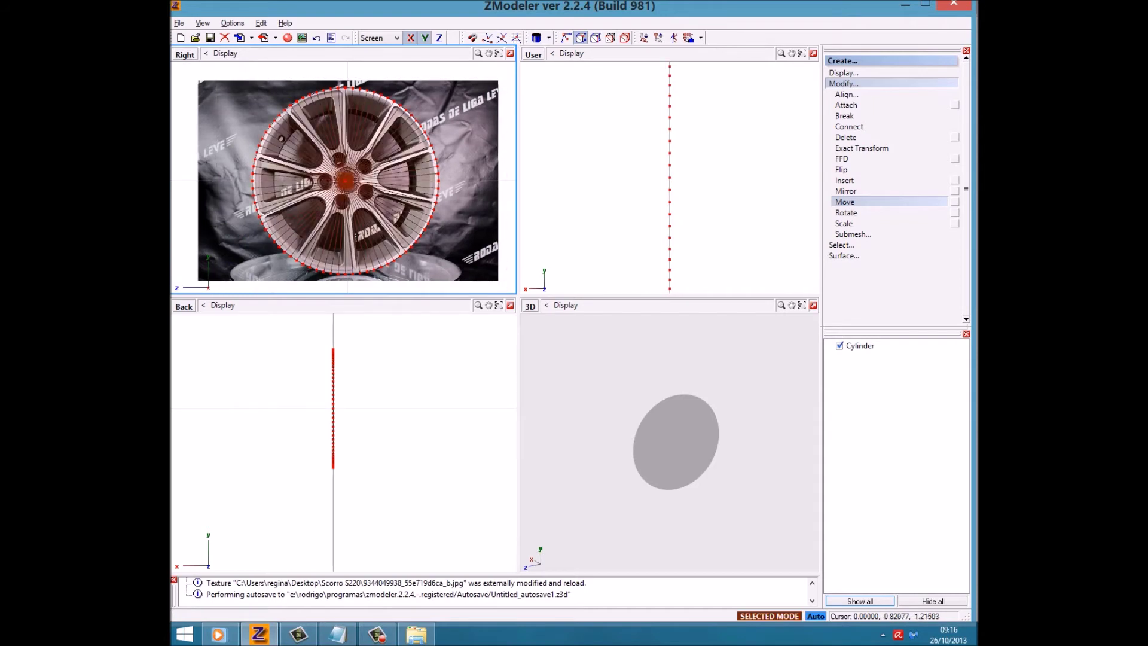
pyautogui.press('s')
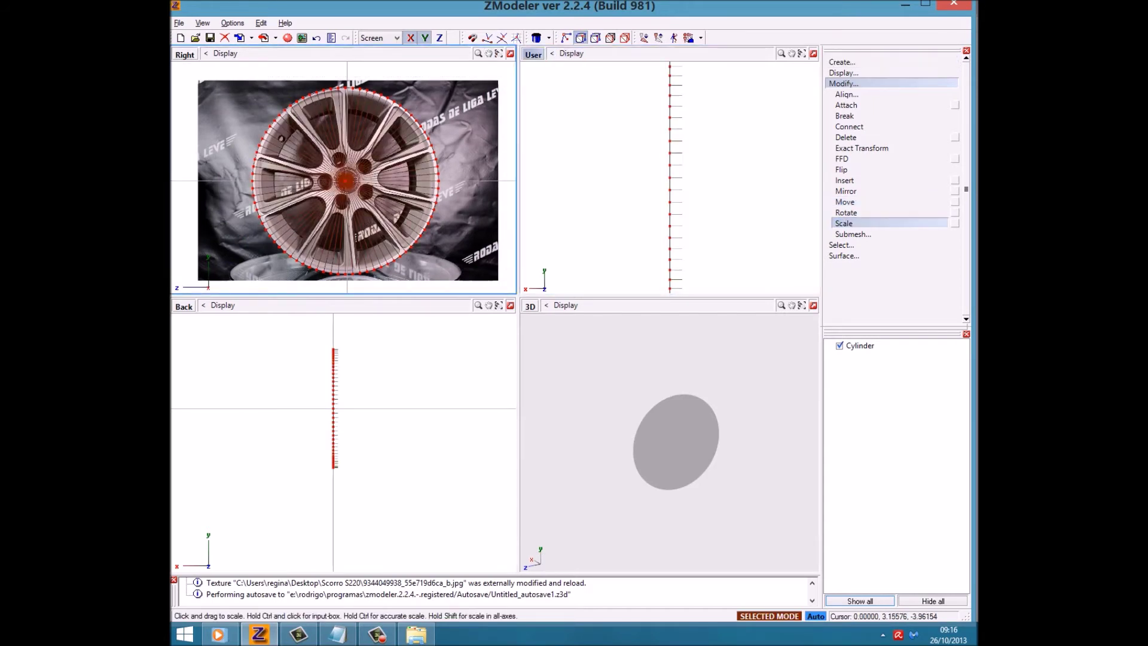
pyautogui.moveTo(372, 86); pyautogui.dragTo(371, 119)
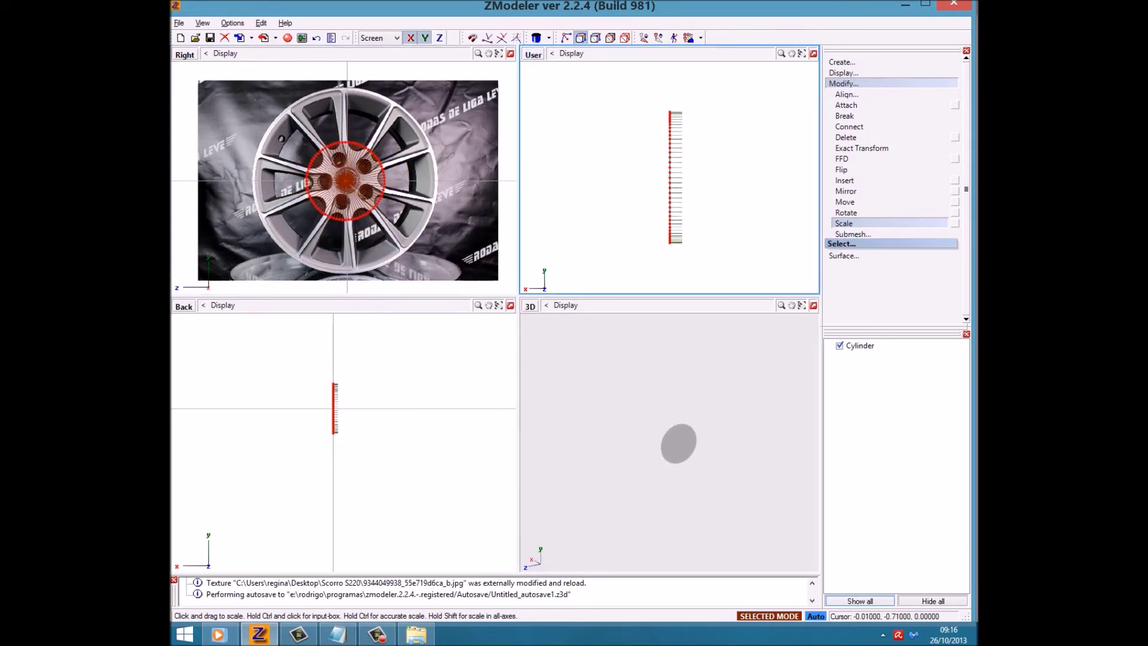
# Extrude the faces and scale the new ring out to the rim lip.
pyautogui.press('e')
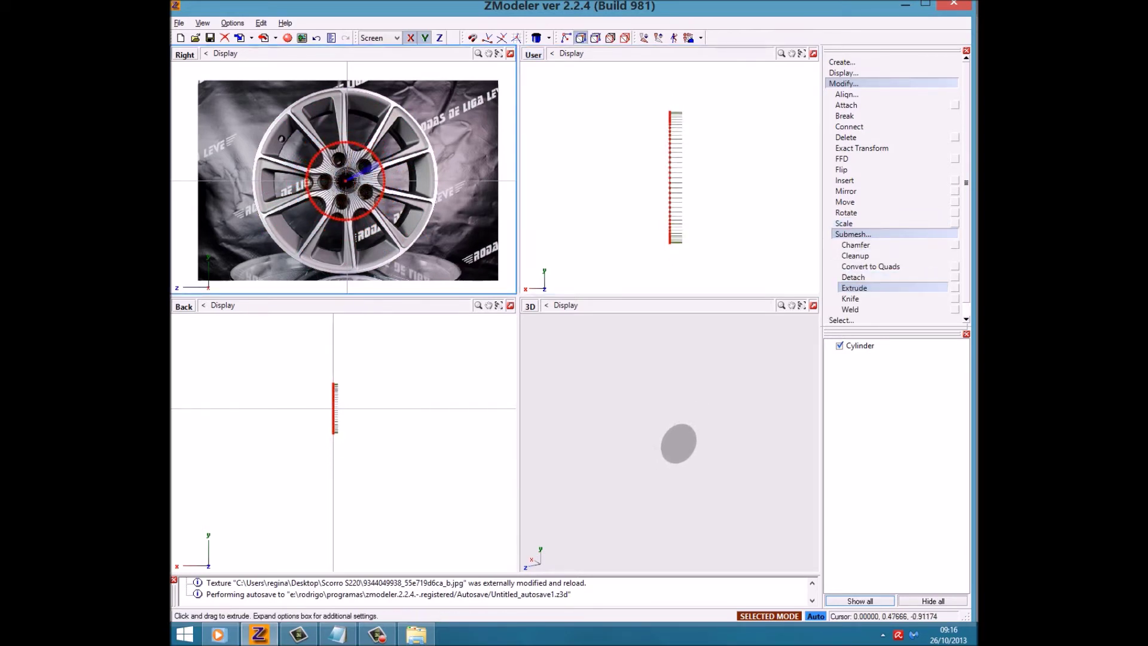
pyautogui.press('r')
pyautogui.press('s')
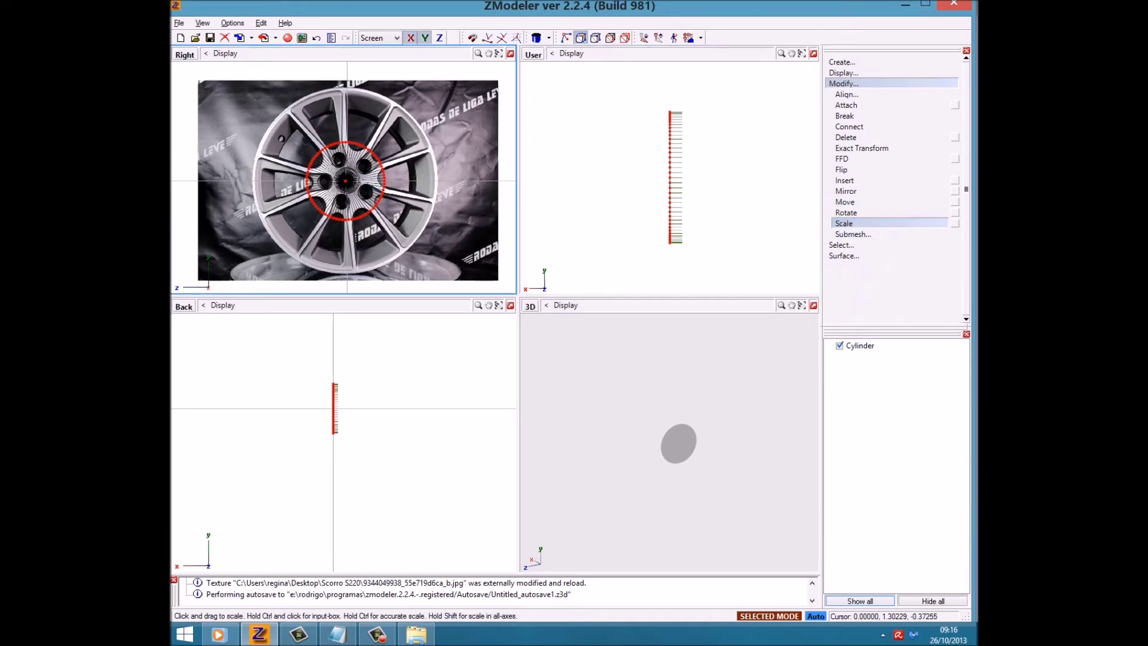
pyautogui.moveTo(359, 149)
pyautogui.mouseDown()
pyautogui.moveTo(372, 95)
pyautogui.moveTo(365, 104)
pyautogui.mouseUp()
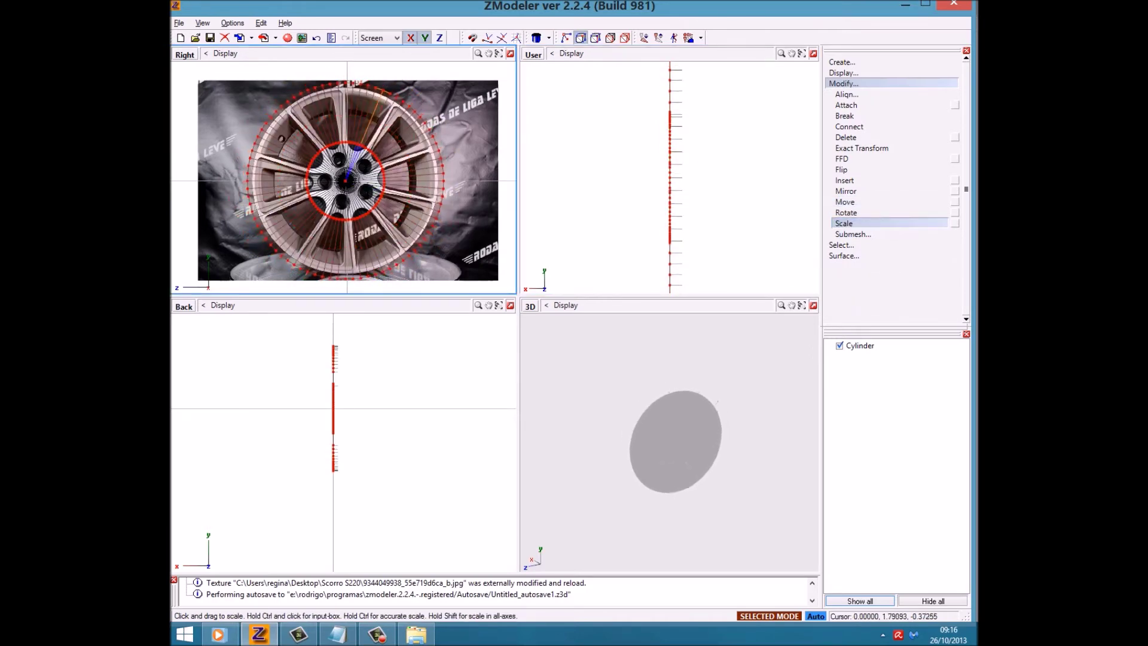
pyautogui.scroll(1, 337, 81)
pyautogui.scroll(2, 358, 96)
pyautogui.scroll(1, 359, 96)
pyautogui.scroll(-3, 359, 179)
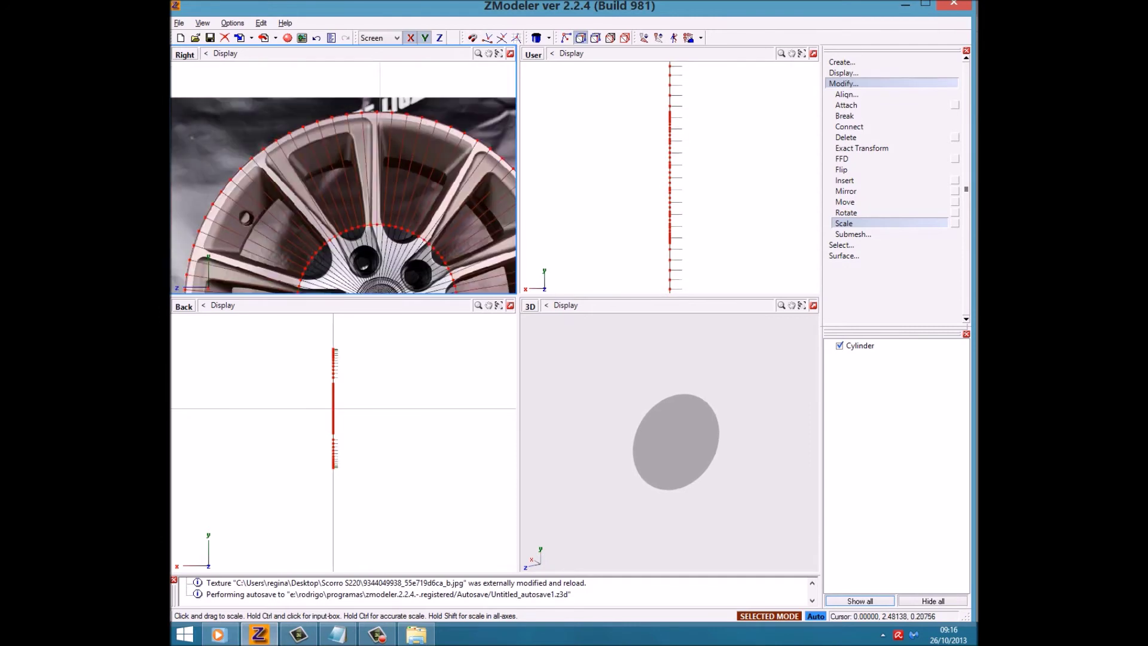
pyautogui.scroll(1, 358, 179)
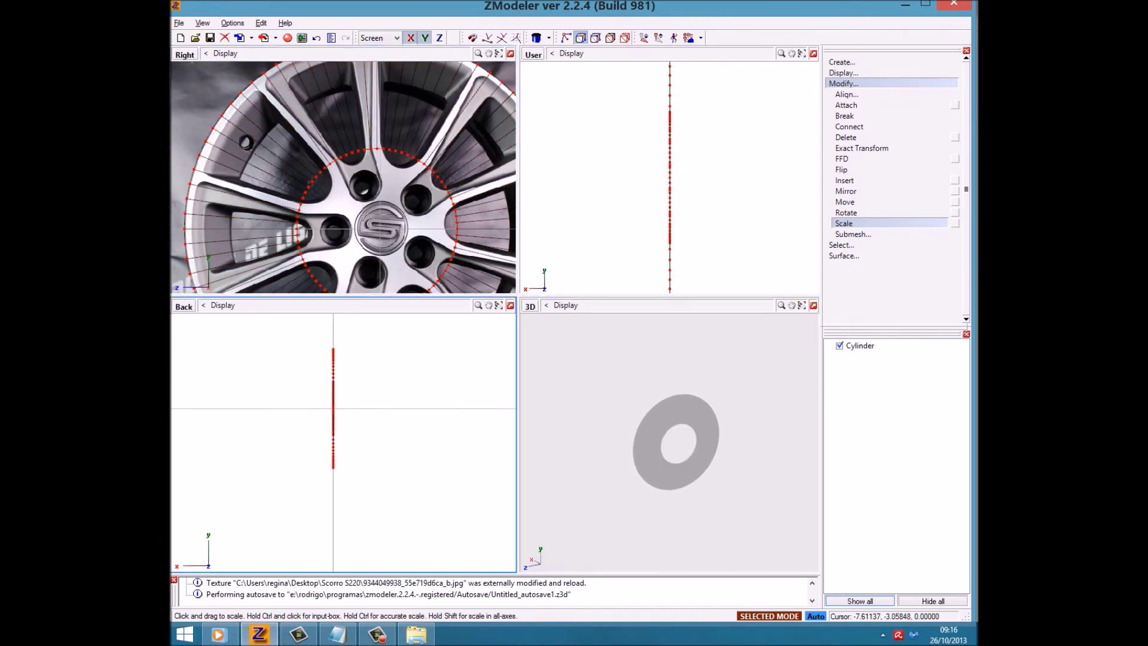
pyautogui.click(337, 635)
# Note "fez o tube :3" in Notepad and maximize ZModeler's Right viewport.
pyautogui.write('fez ')
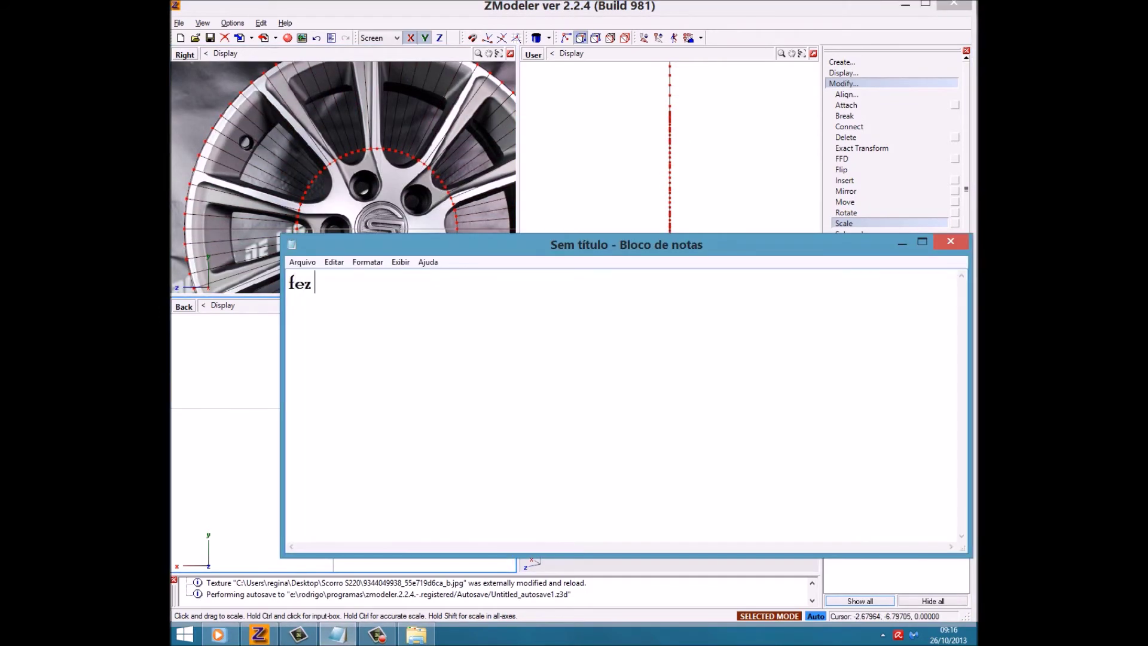
pyautogui.write('o tube :3')
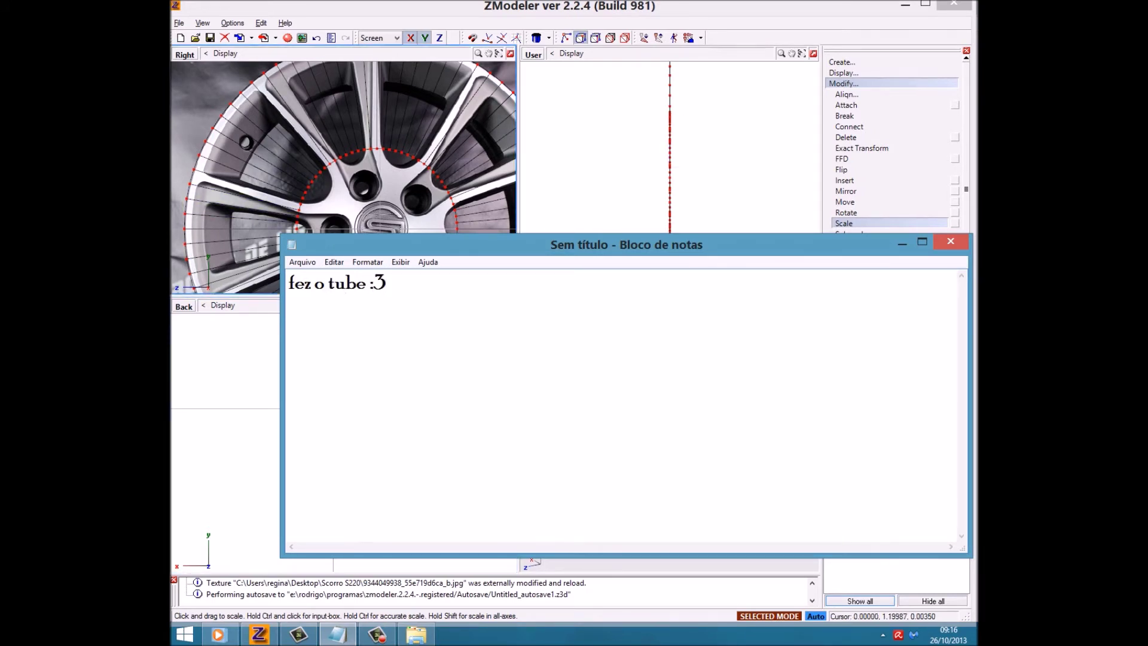
pyautogui.hotkey('alt', 'Tab')
pyautogui.click(511, 53)
pyautogui.scroll(2, 634, 416)
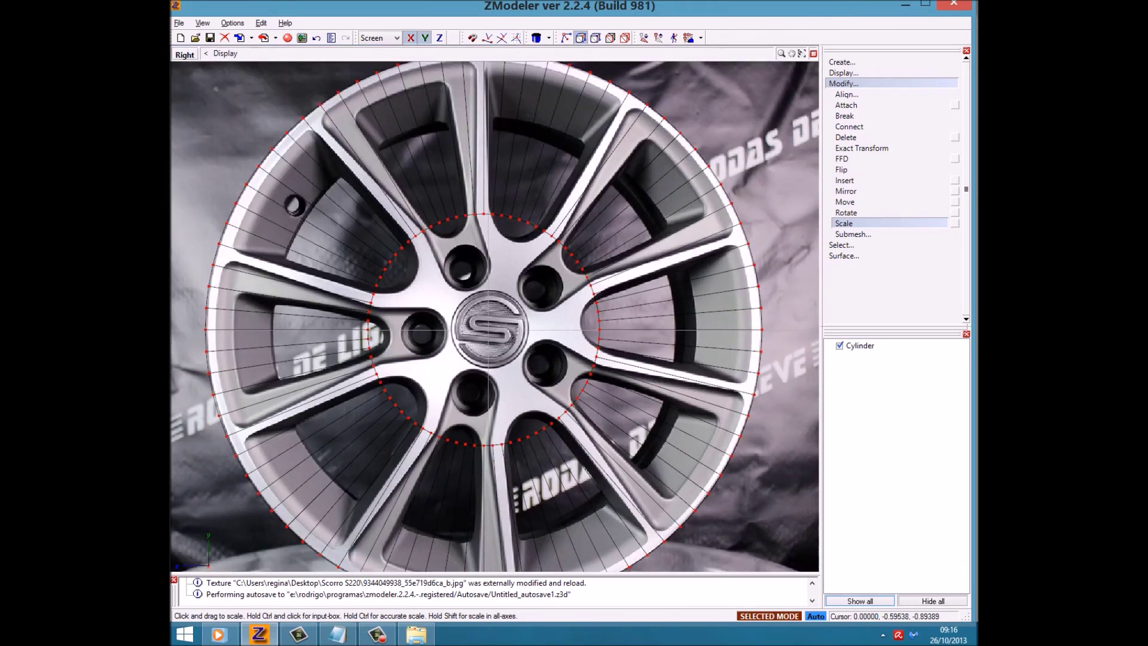
# Write a note announcing the reliefs as the next step, then clear the note completely.
pyautogui.click(338, 634)
pyautogui.hotkey('ctrl', 'a')
pyautogui.write('pro')
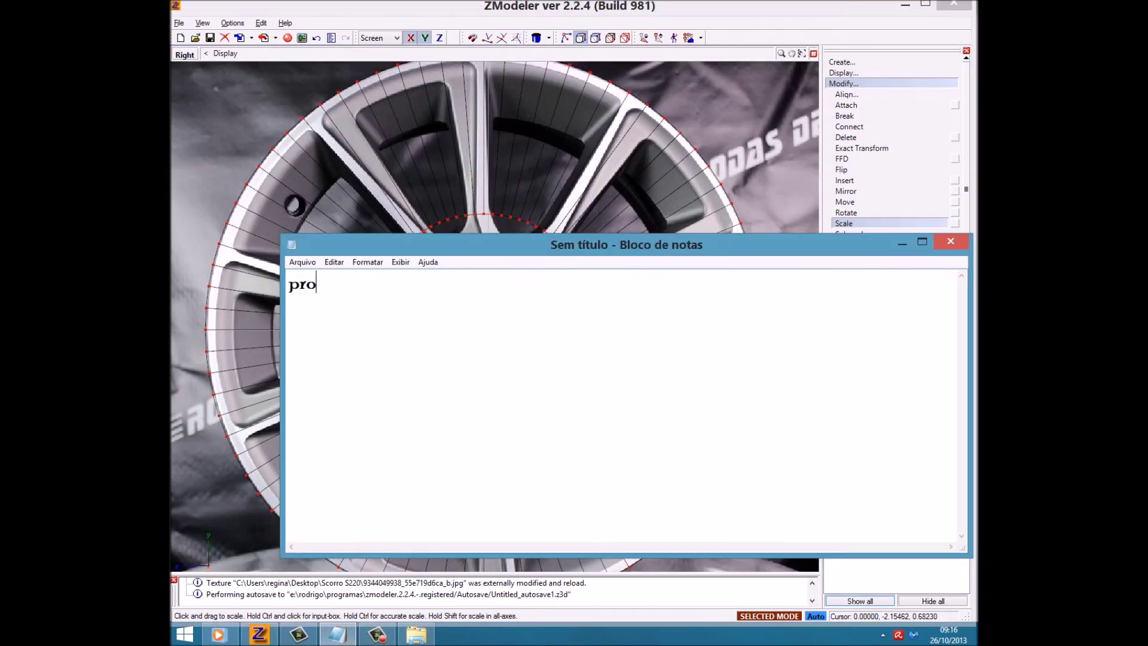
pyautogui.write('óximo passo agora é')
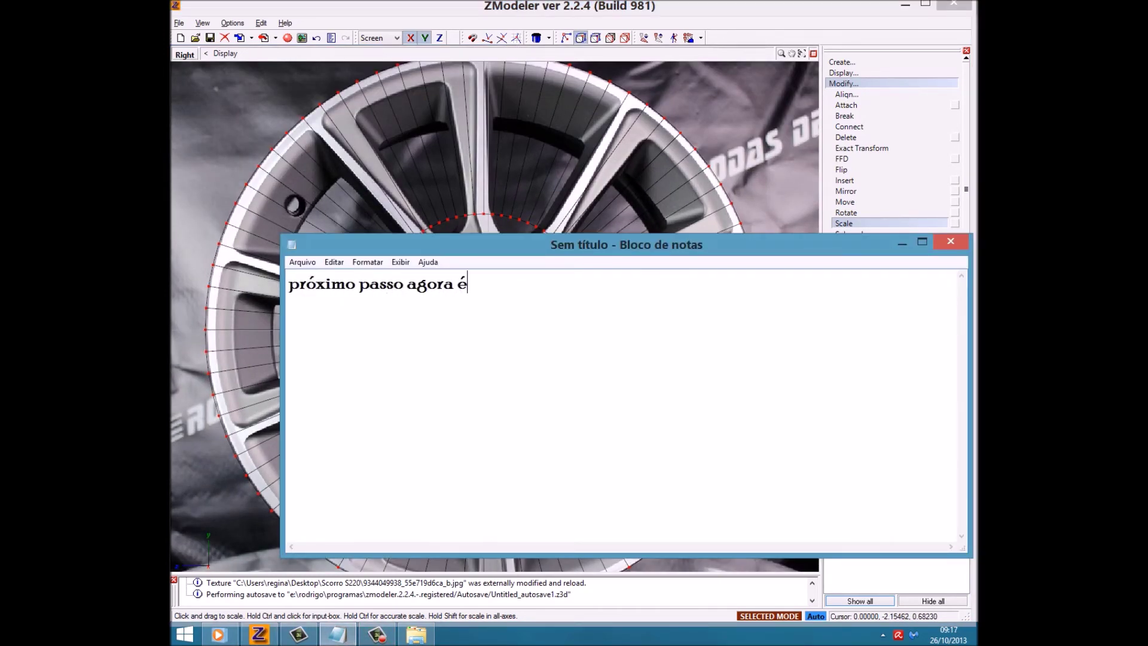
pyautogui.press('BackSpace')
pyautogui.write('são os relevos cer')
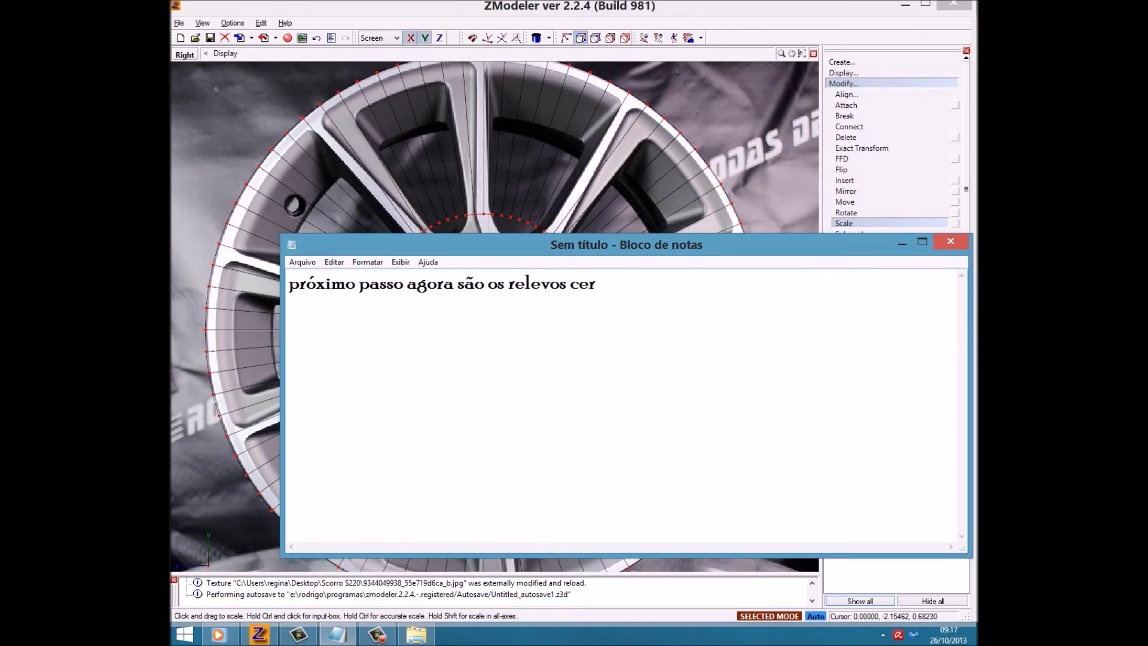
pyautogui.write('#?')
pyautogui.press('BackSpace')
pyautogui.write('!?')
pyautogui.hotkey('ctrl', 'a')
pyautogui.press('Delete')
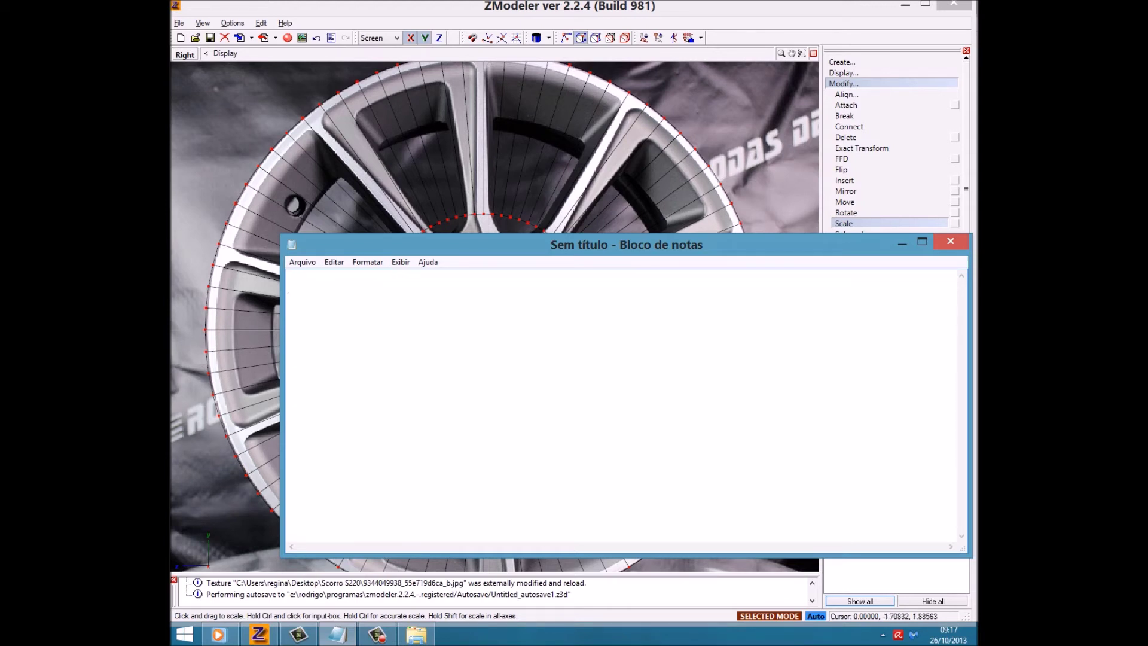
# Open E:\Rodrigo\Minhas Músicas\HipHop, select all 452 tracks and play them.
pyautogui.click(416, 634)
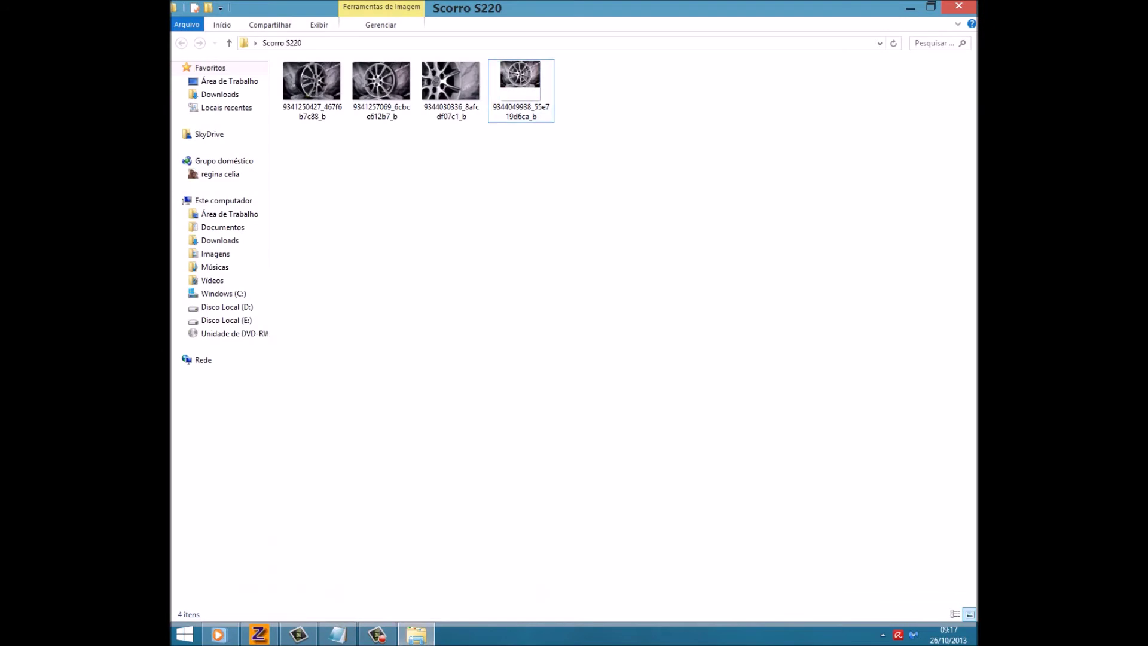
pyautogui.click(226, 319)
pyautogui.doubleClick(402, 179)
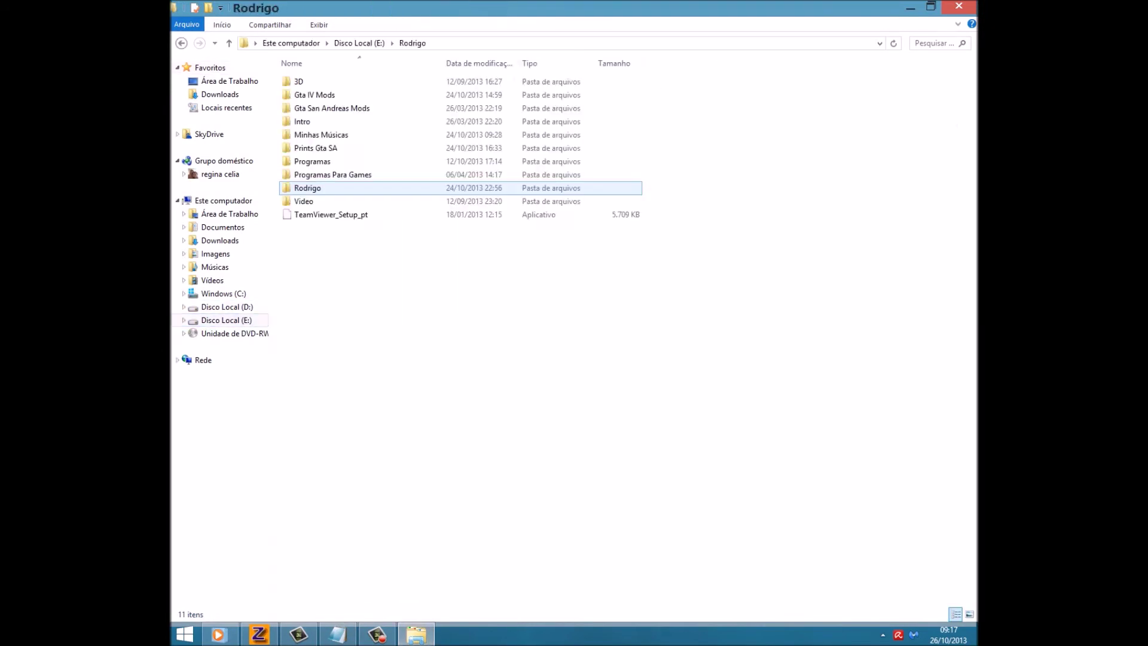
pyautogui.doubleClick(321, 134)
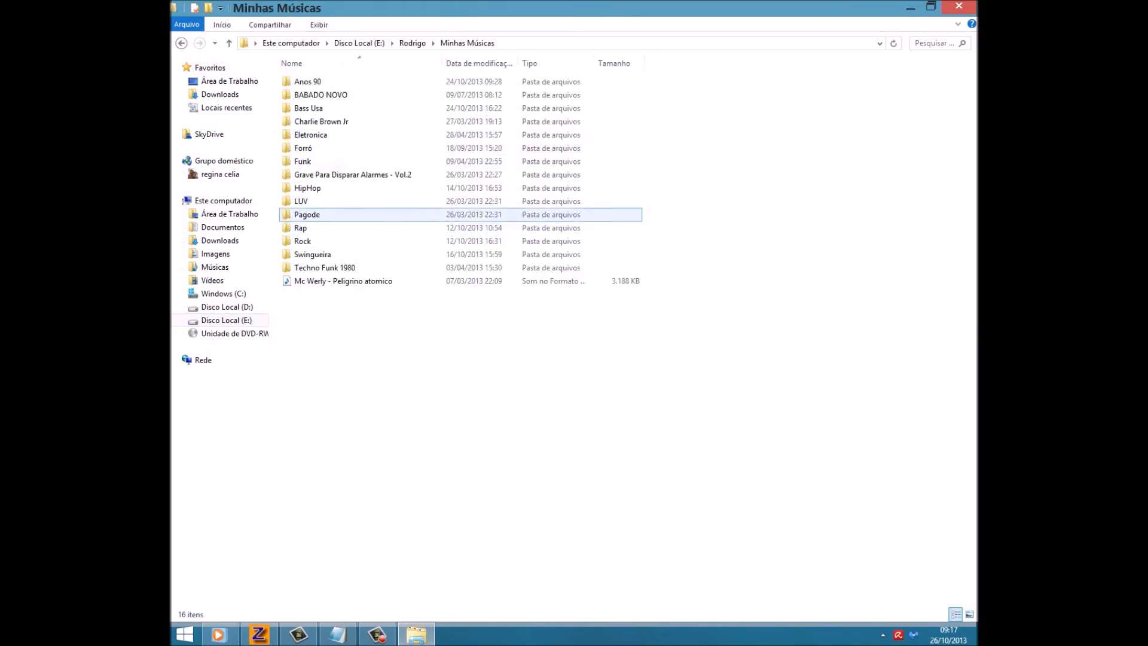
pyautogui.doubleClick(363, 173)
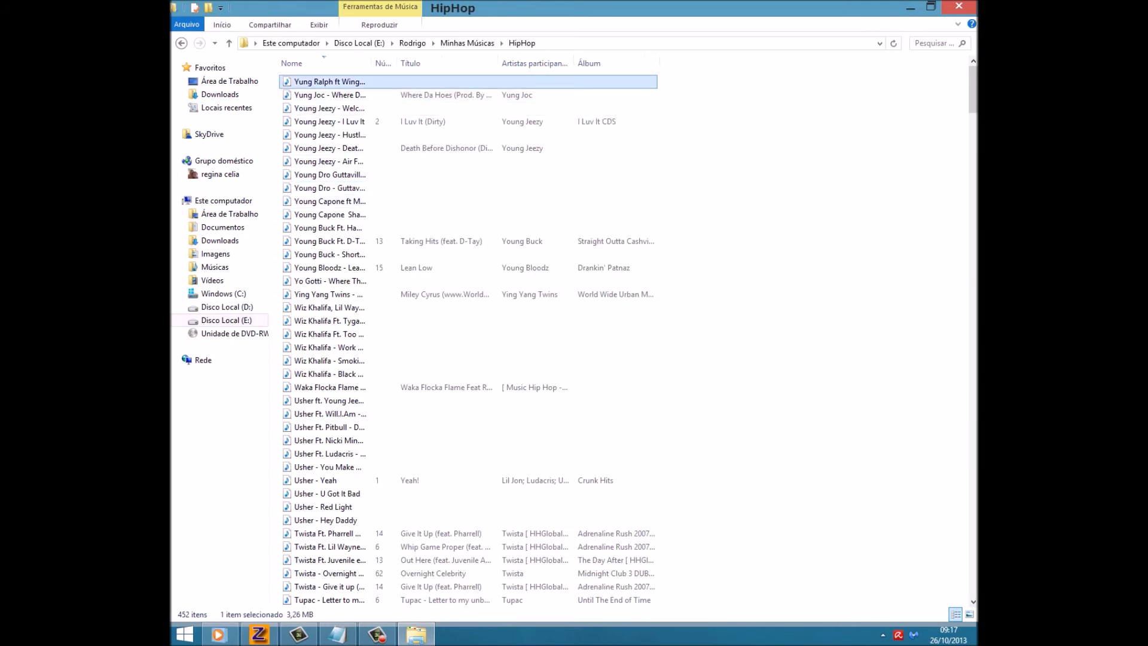
pyautogui.hotkey('ctrl', 'a')
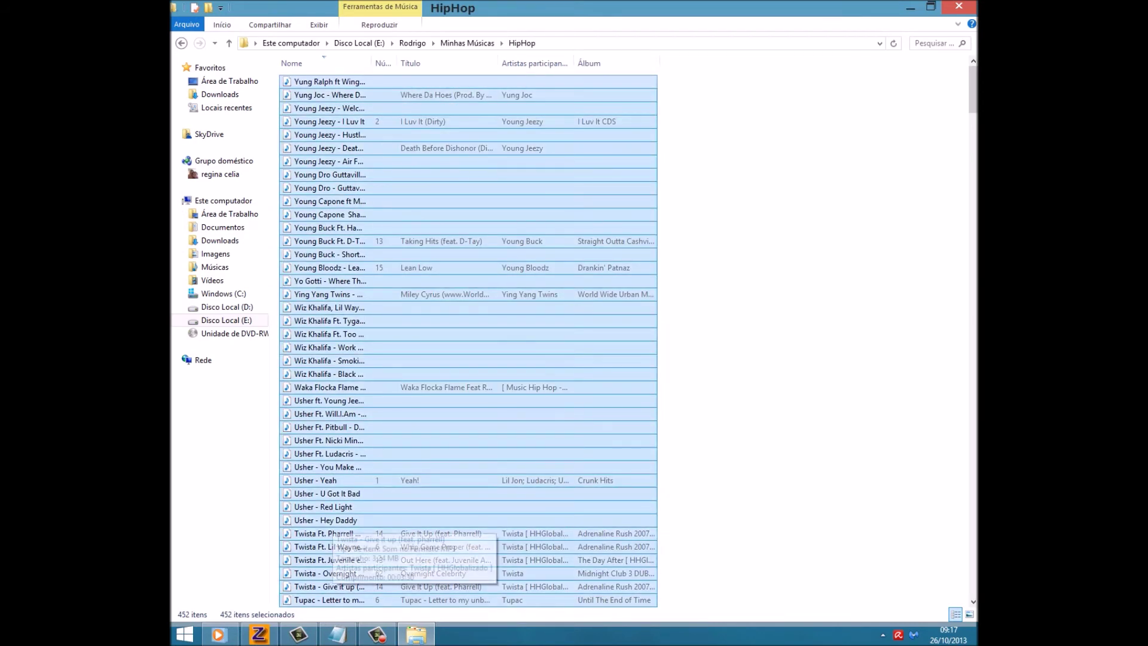
pyautogui.press('Return')
# Lower the two lowest bass bands in Windows Media Player's graphic equalizer.
pyautogui.rightClick(359, 128)
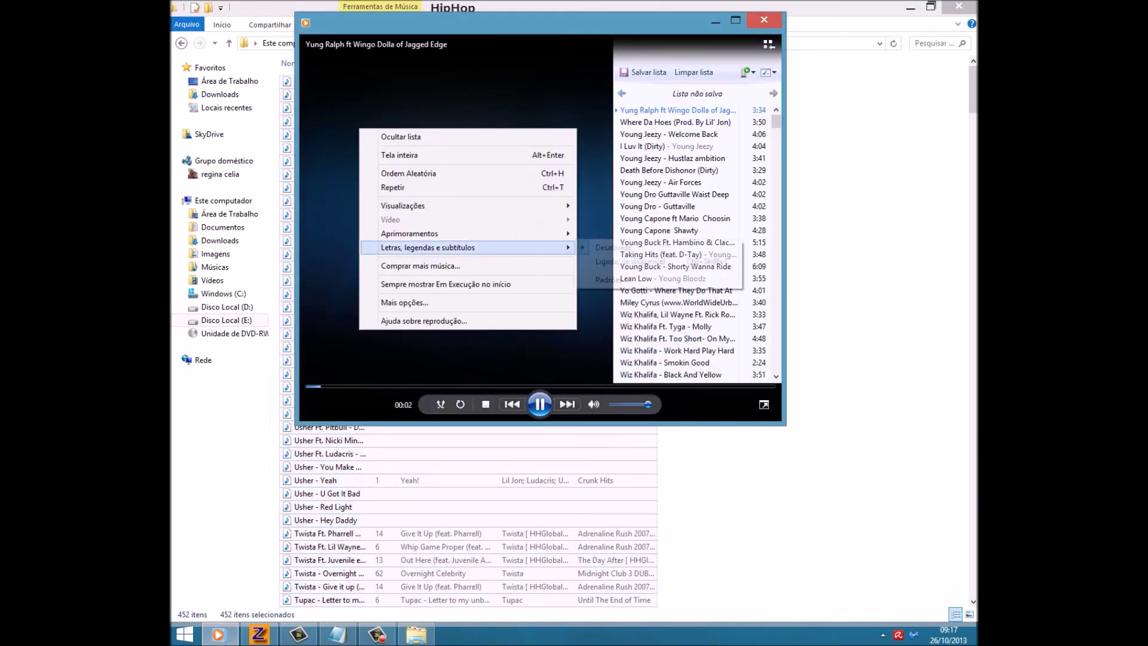
pyautogui.press('Return')
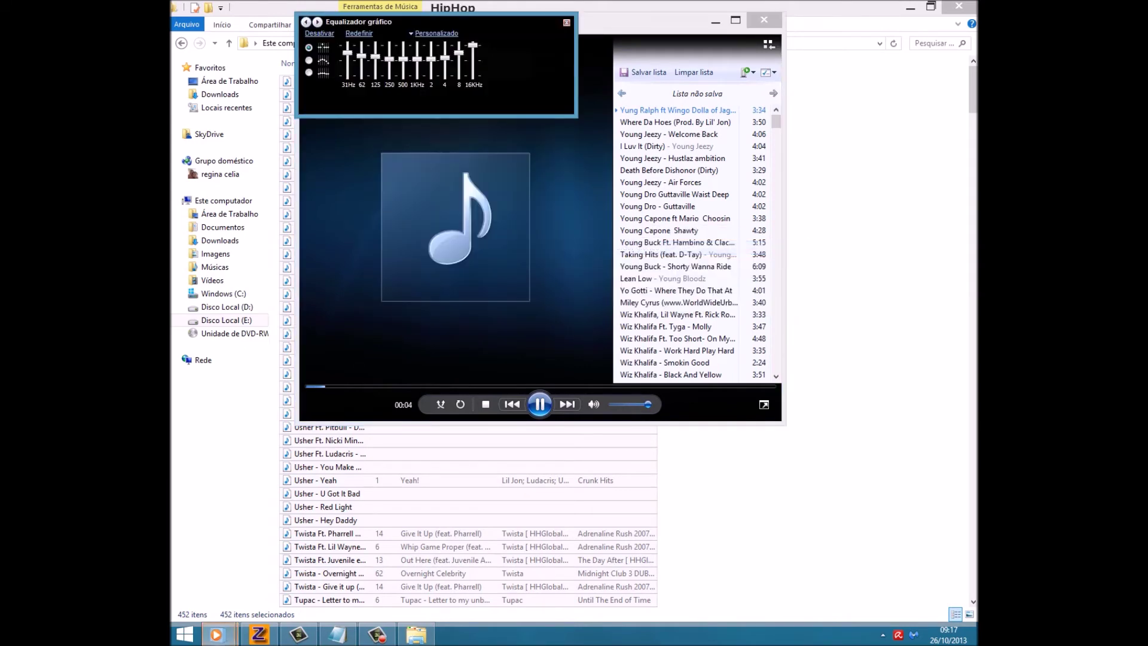
pyautogui.click(347, 75)
pyautogui.click(376, 75)
pyautogui.click(566, 22)
# Play "T.I Ft. Eminem - That's All She Wrote" and return to ZModeler.
pyautogui.scroll(-3, 675, 230)
pyautogui.scroll(-5, 675, 230)
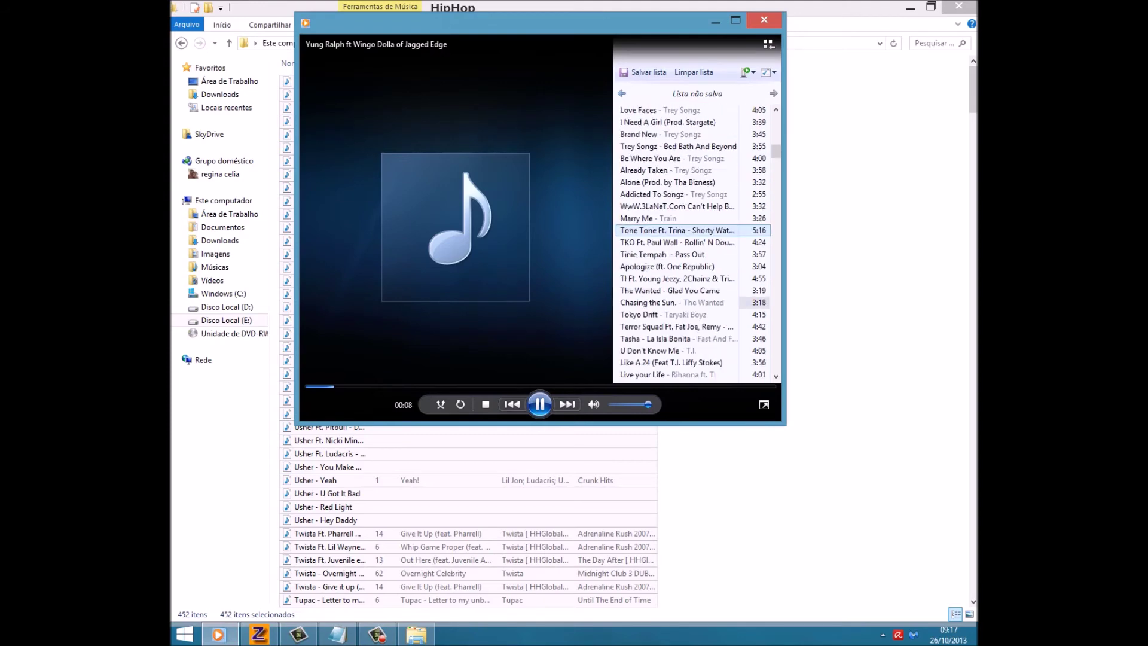
pyautogui.scroll(-2, 675, 230)
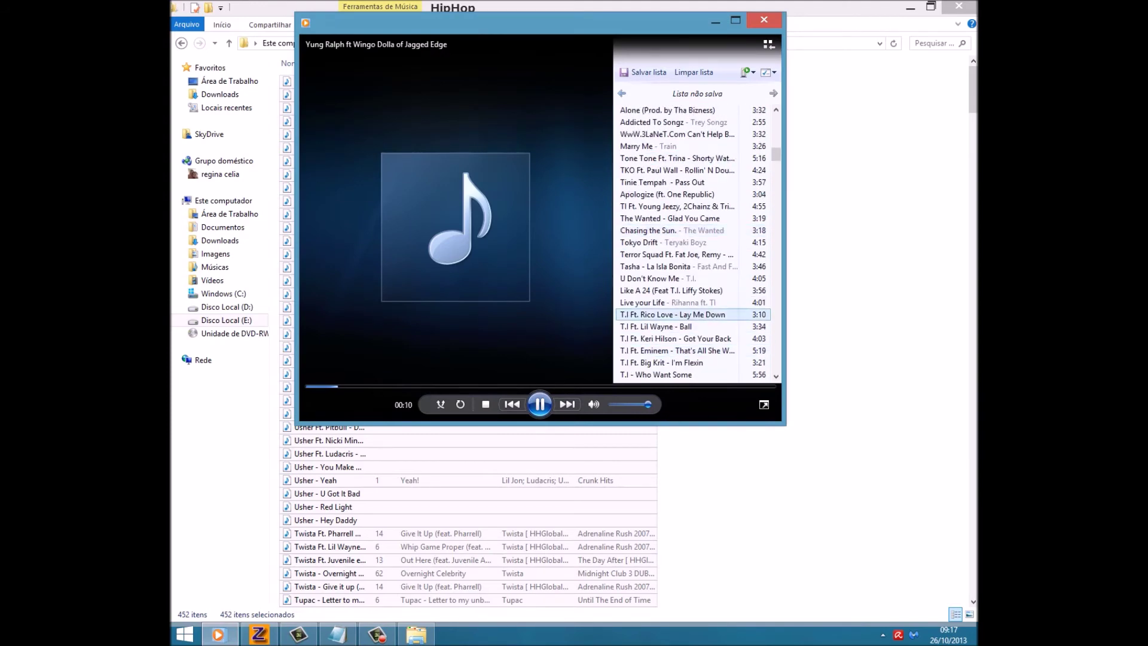
pyautogui.doubleClick(676, 351)
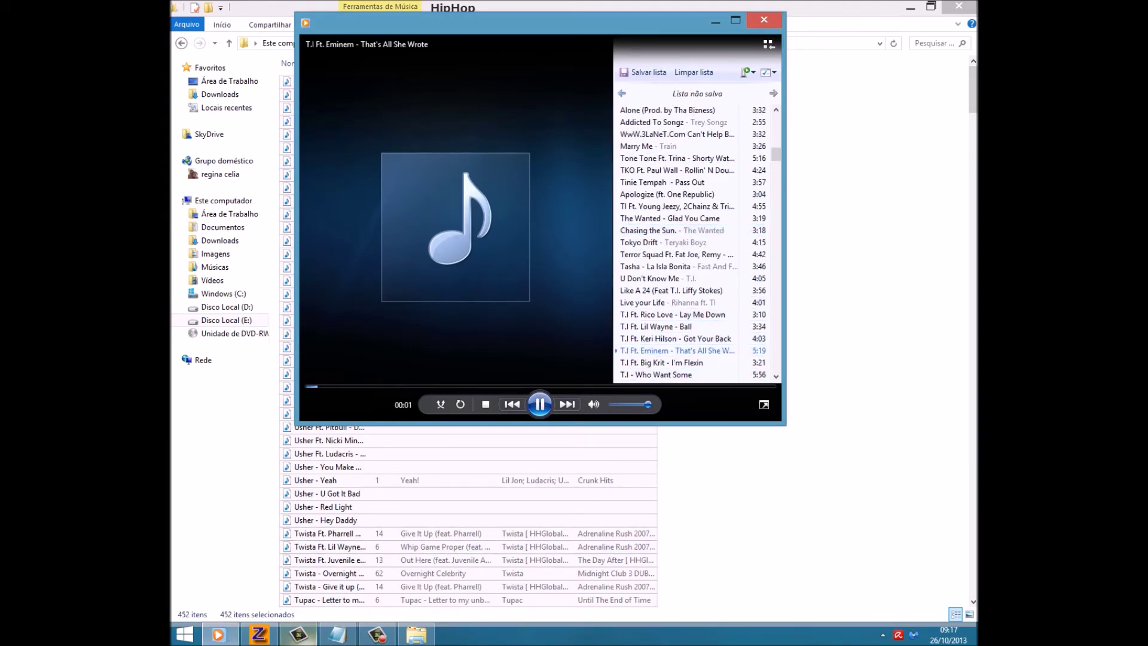
pyautogui.click(258, 634)
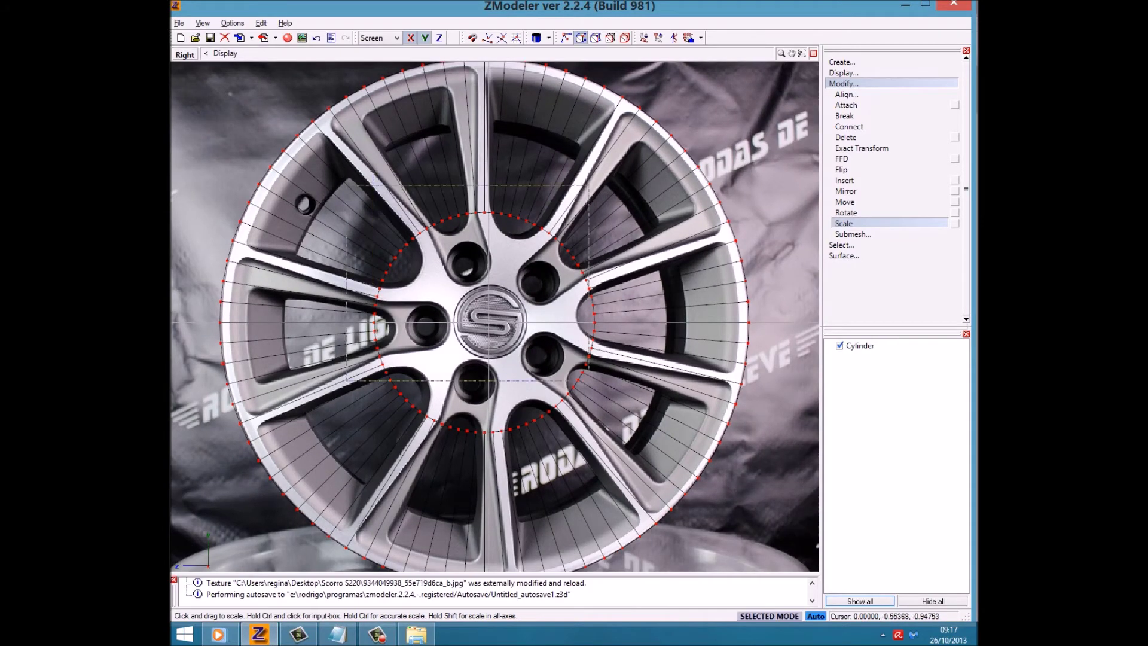
# Scale the whole cylinder mesh slightly to fit the photo's rim, then restore four viewports.
pyautogui.hotkey('ctrl', 'a')
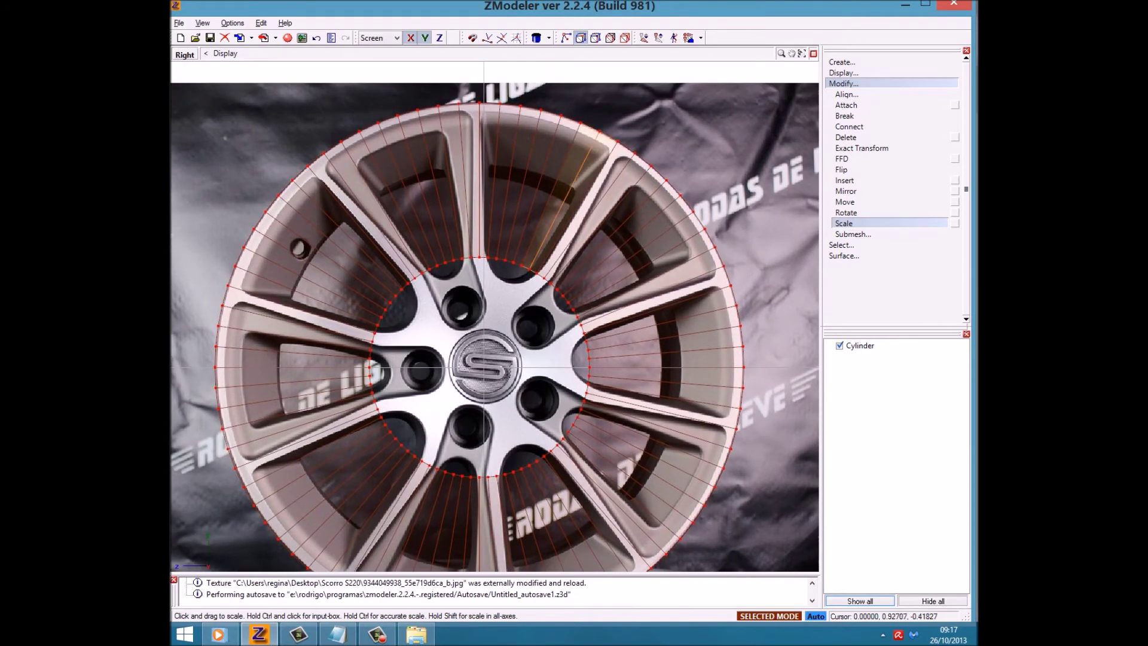
pyautogui.moveTo(485, 366); pyautogui.dragTo(484, 365)
pyautogui.scroll(2, 484, 367)
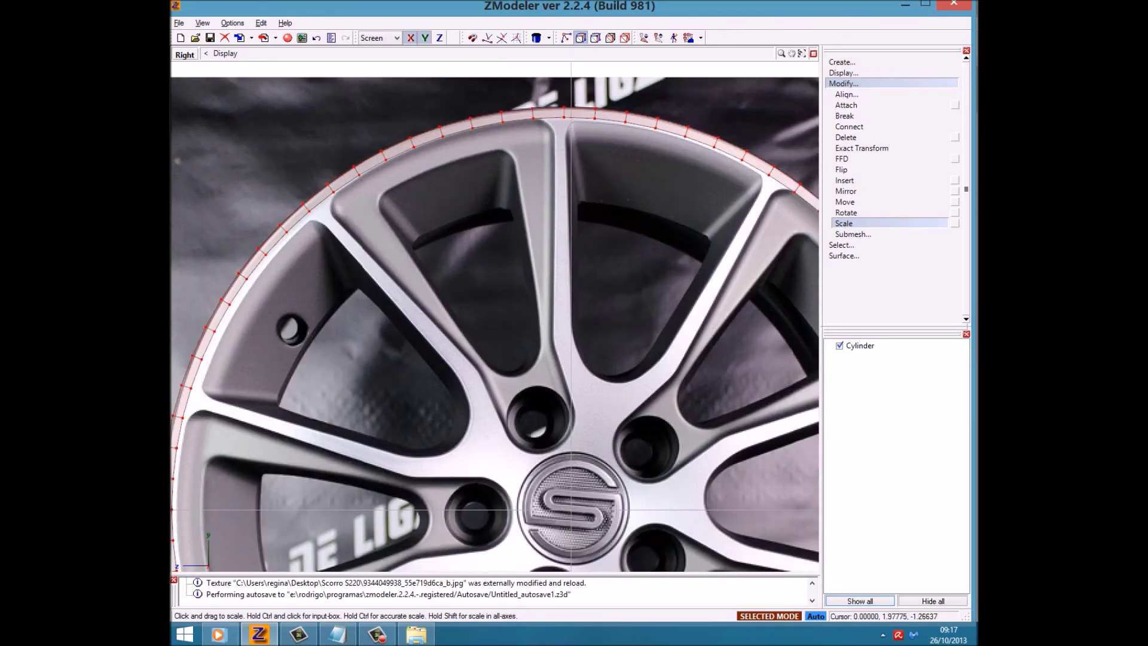
pyautogui.click(813, 54)
pyautogui.click(845, 201)
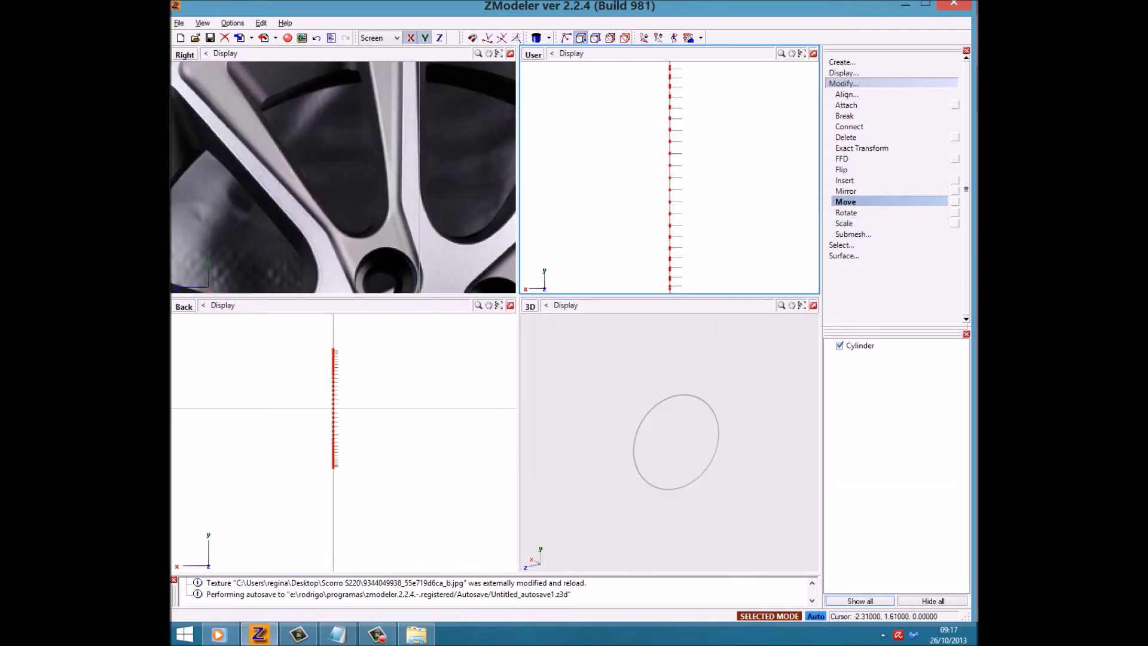
pyautogui.click(338, 633)
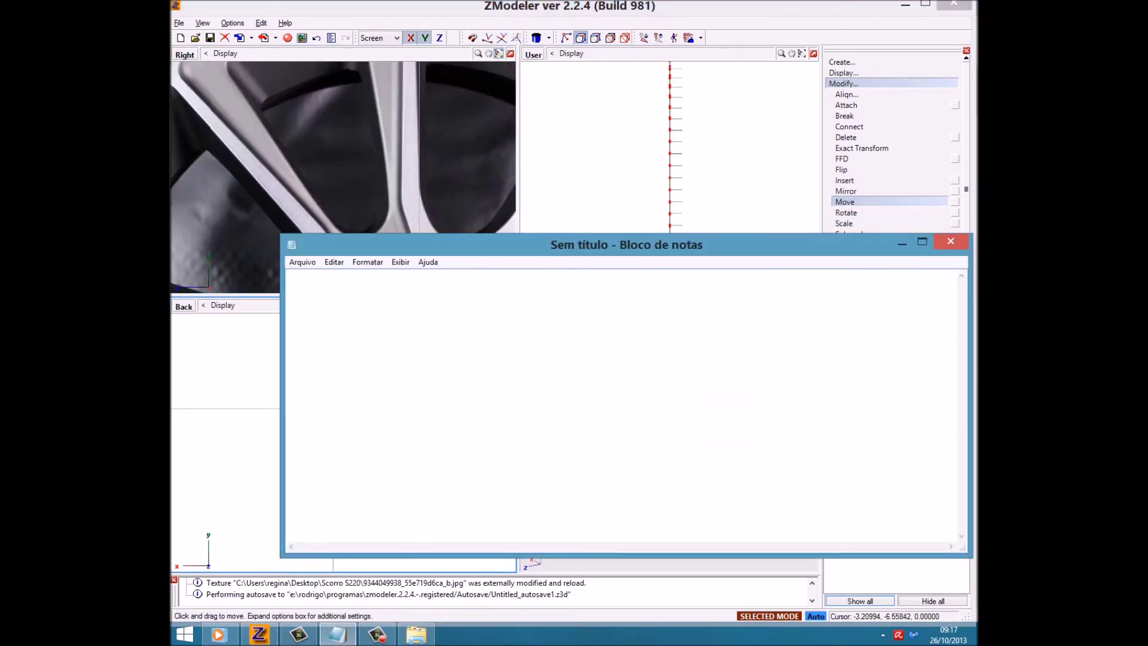
pyautogui.write('Sempre peguem uma foto lateral da roda, para não se confu')
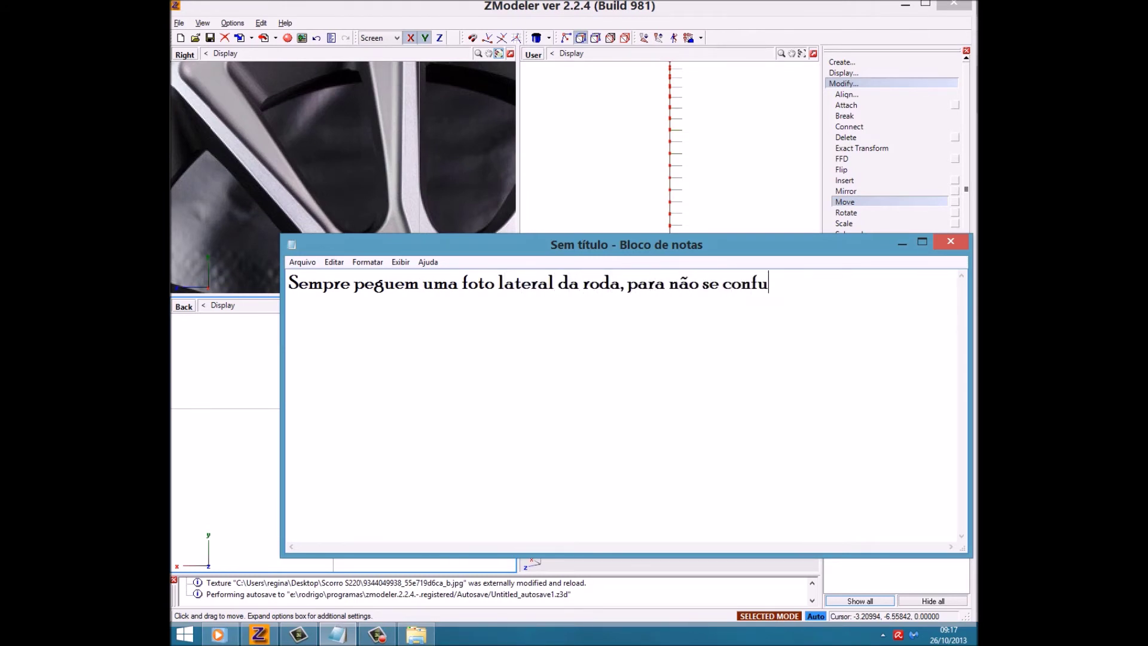
pyautogui.write('direm quanto ao re')
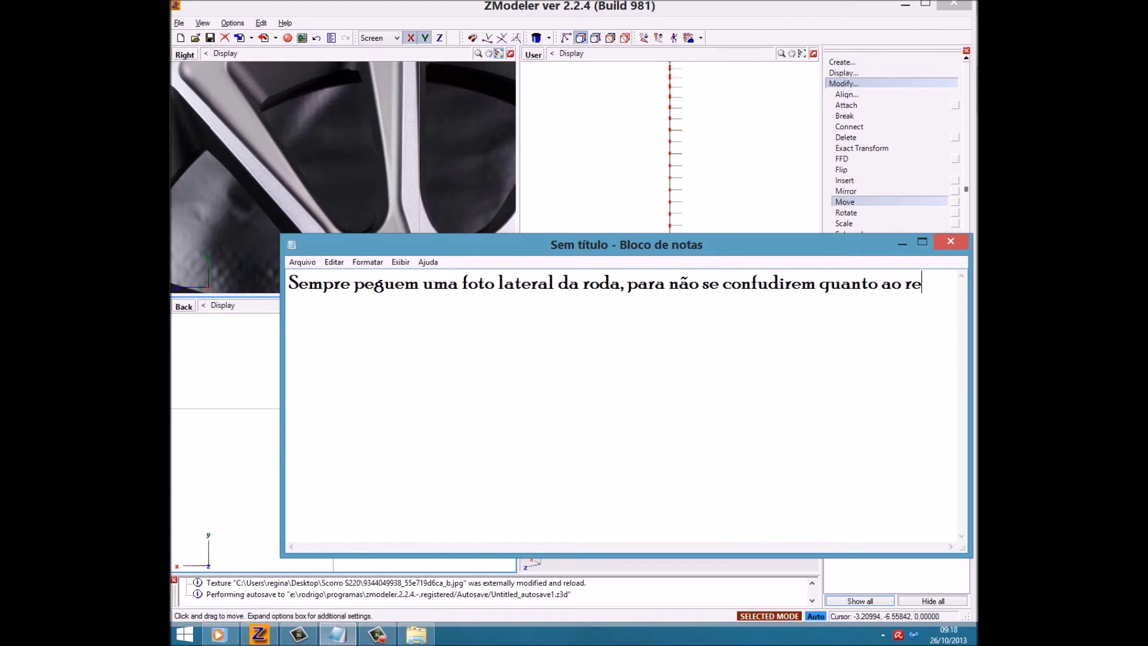
pyautogui.write('levo ')
pyautogui.write('ok ?')
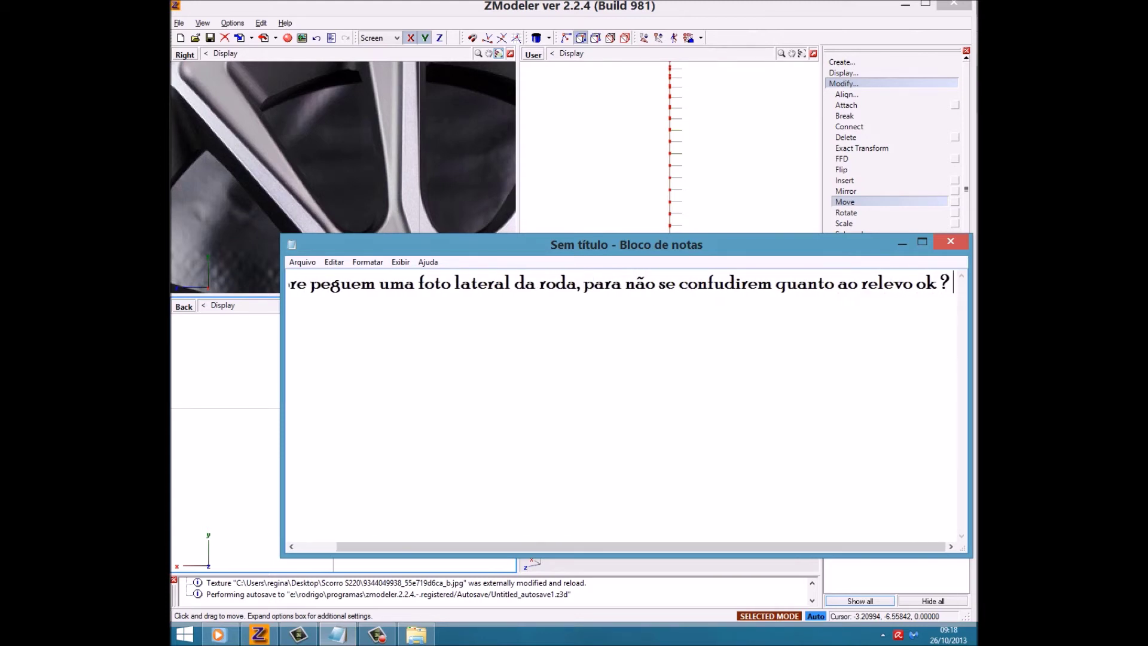
pyautogui.hotkey('shift', 'Home')
pyautogui.press('BackSpace')
pyautogui.hotkey('alt', 'Tab')
pyautogui.hotkey('alt', 'Tab')
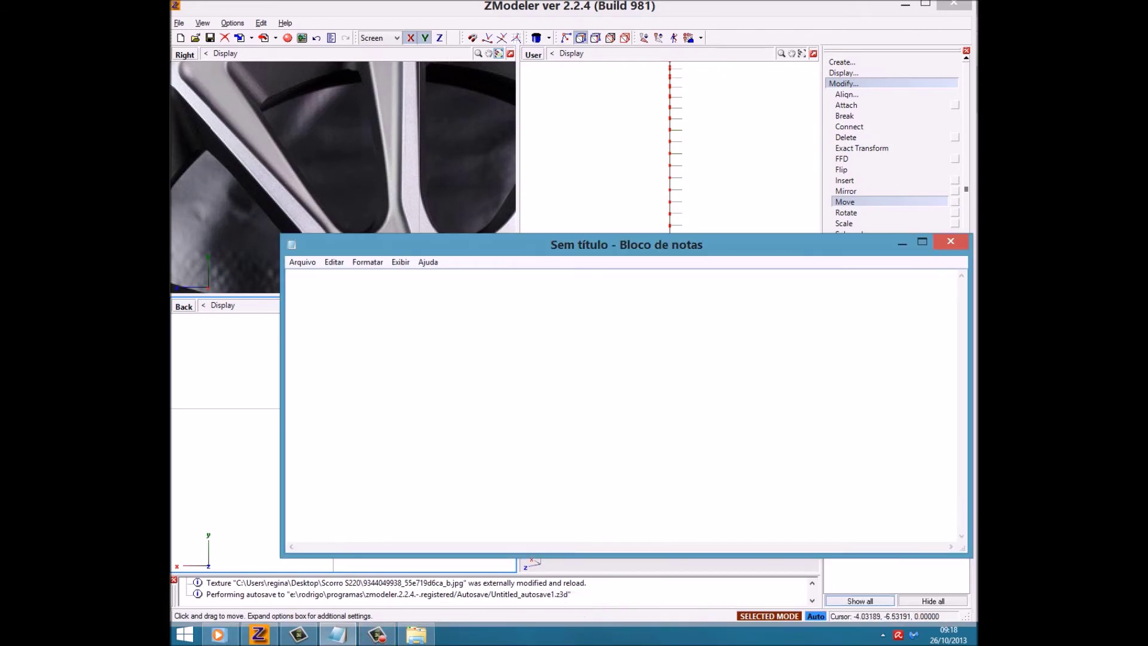
pyautogui.click(903, 242)
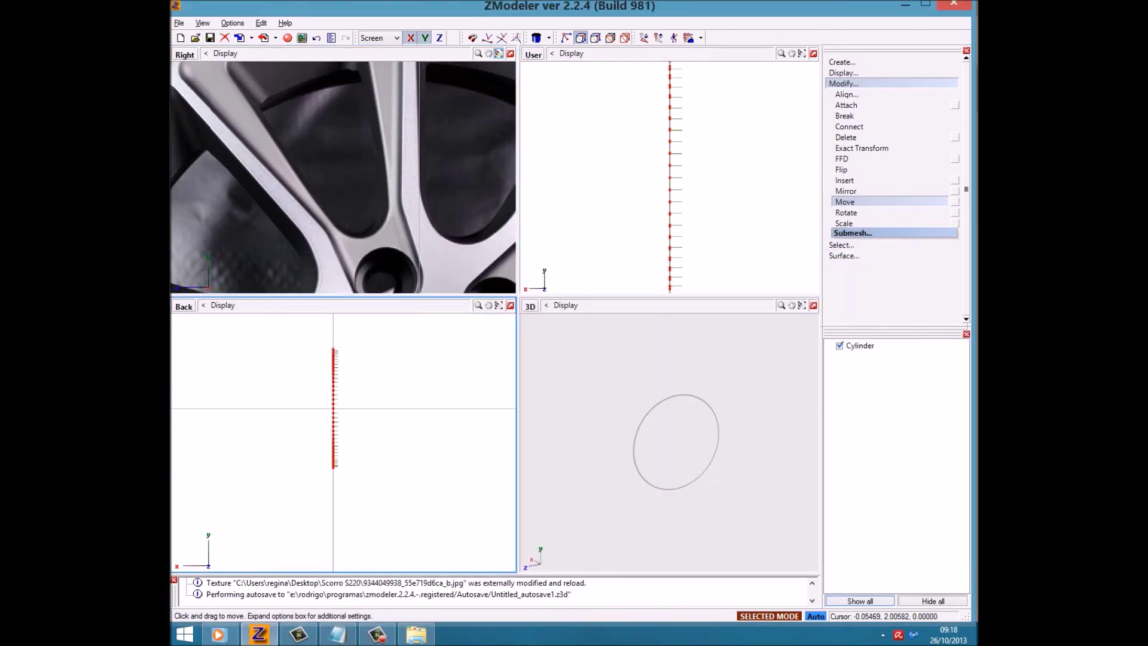
pyautogui.click(416, 634)
pyautogui.click(229, 81)
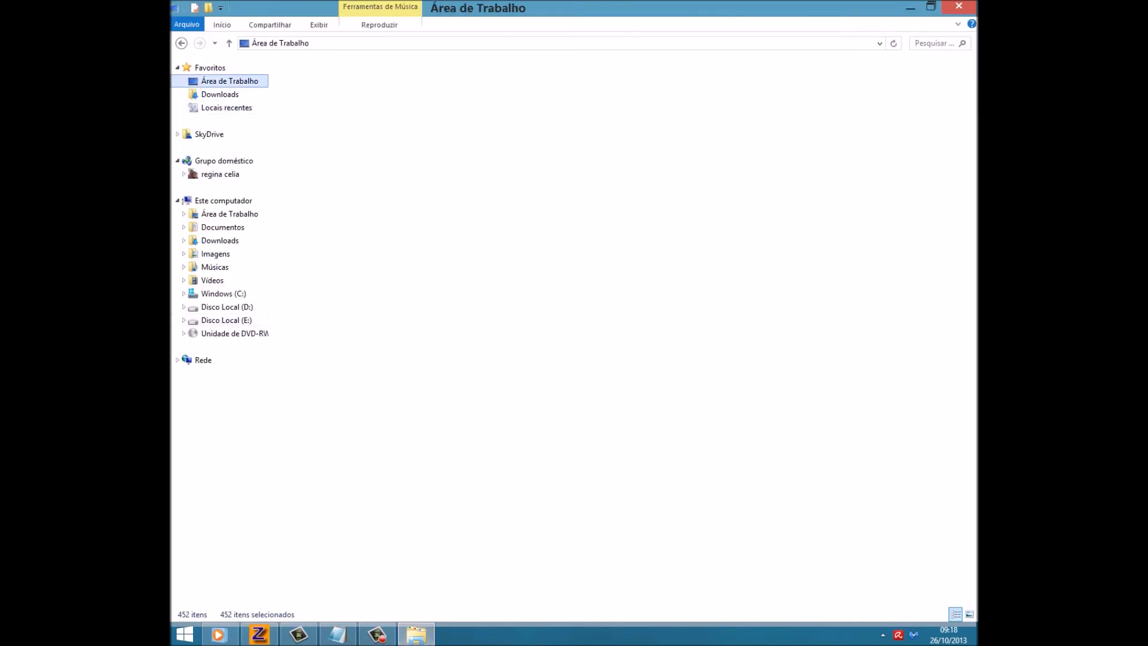
pyautogui.doubleClick(335, 181)
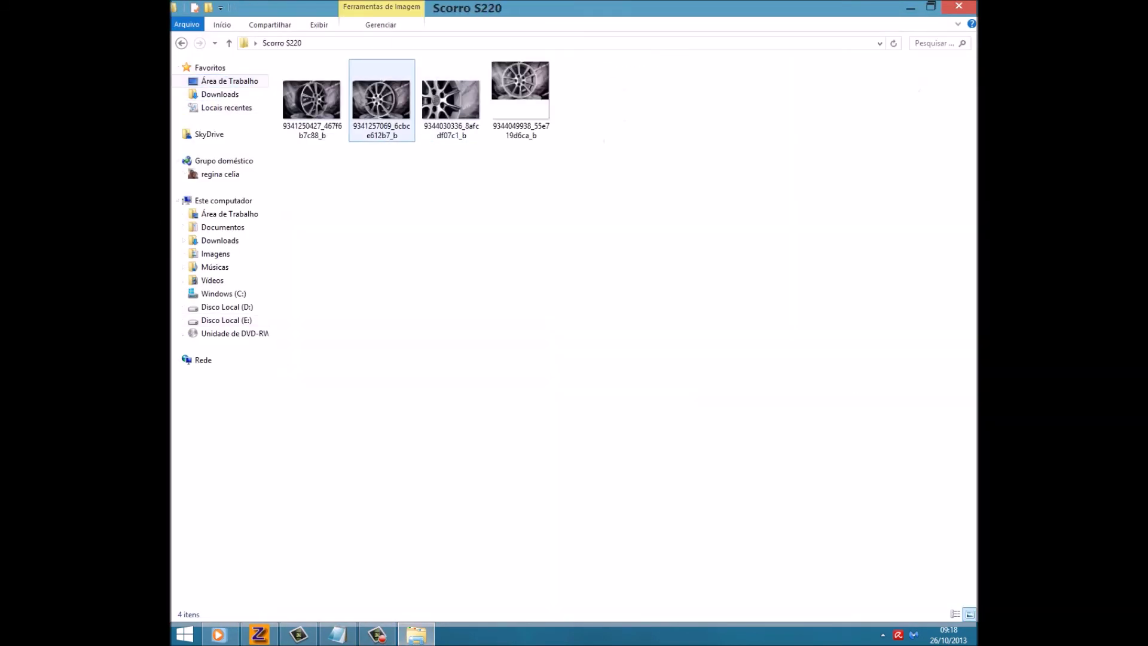
pyautogui.doubleClick(312, 100)
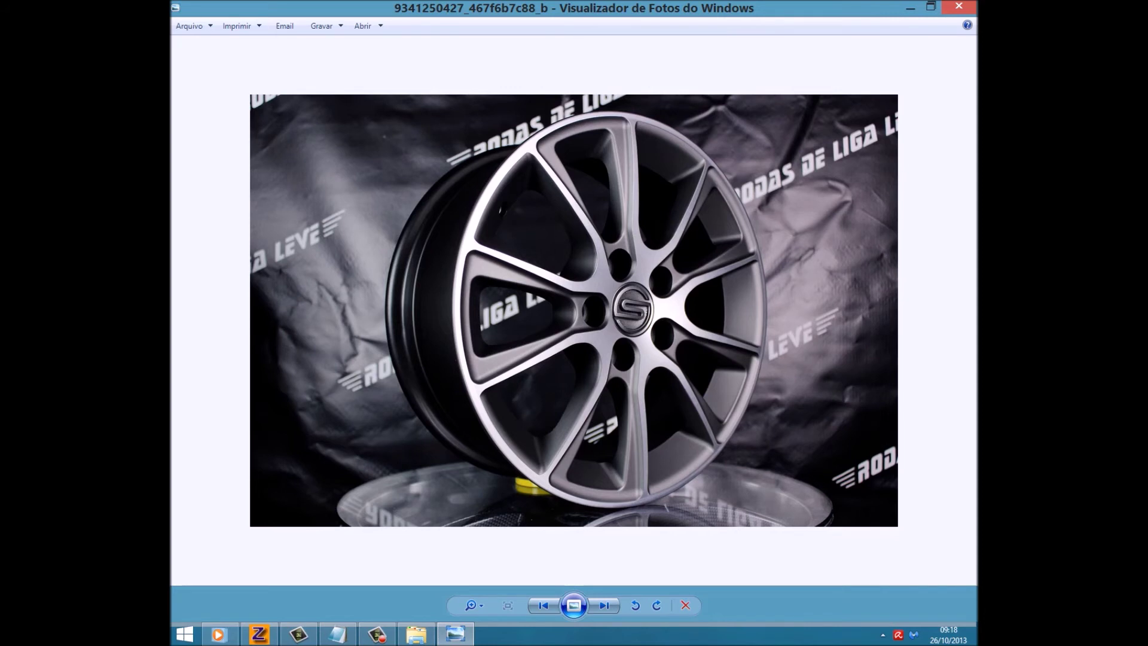
pyautogui.click(259, 634)
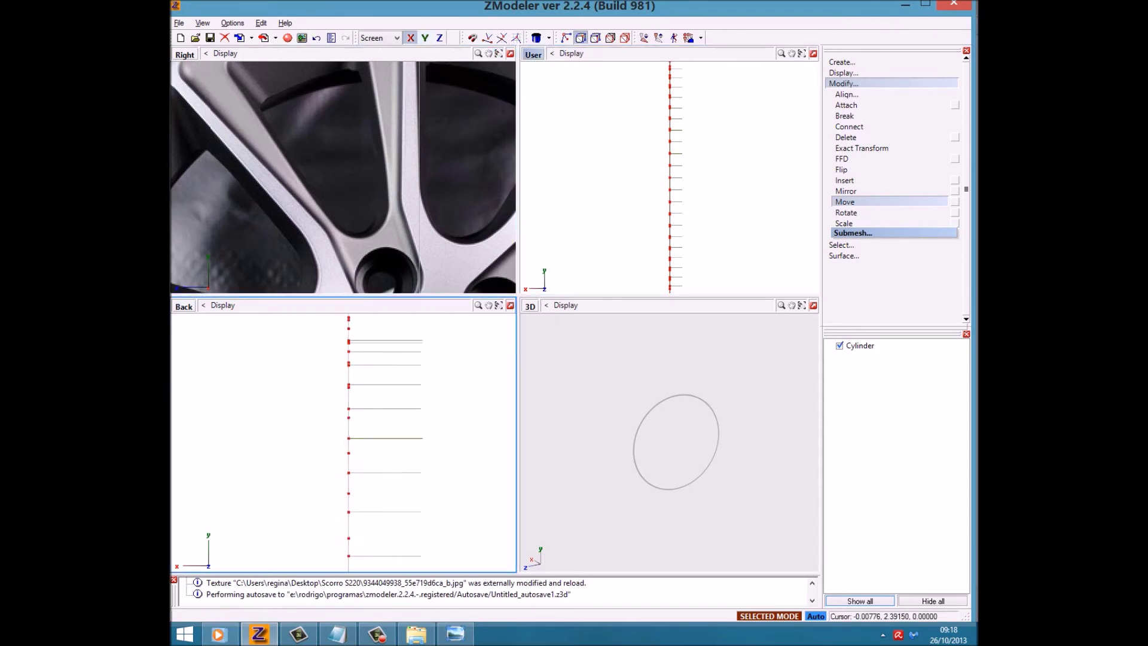
# Scale the outer rim faces slightly in the Right view and ready them for extrusion.
pyautogui.scroll(-3, 343, 177)
pyautogui.scroll(3, 343, 177)
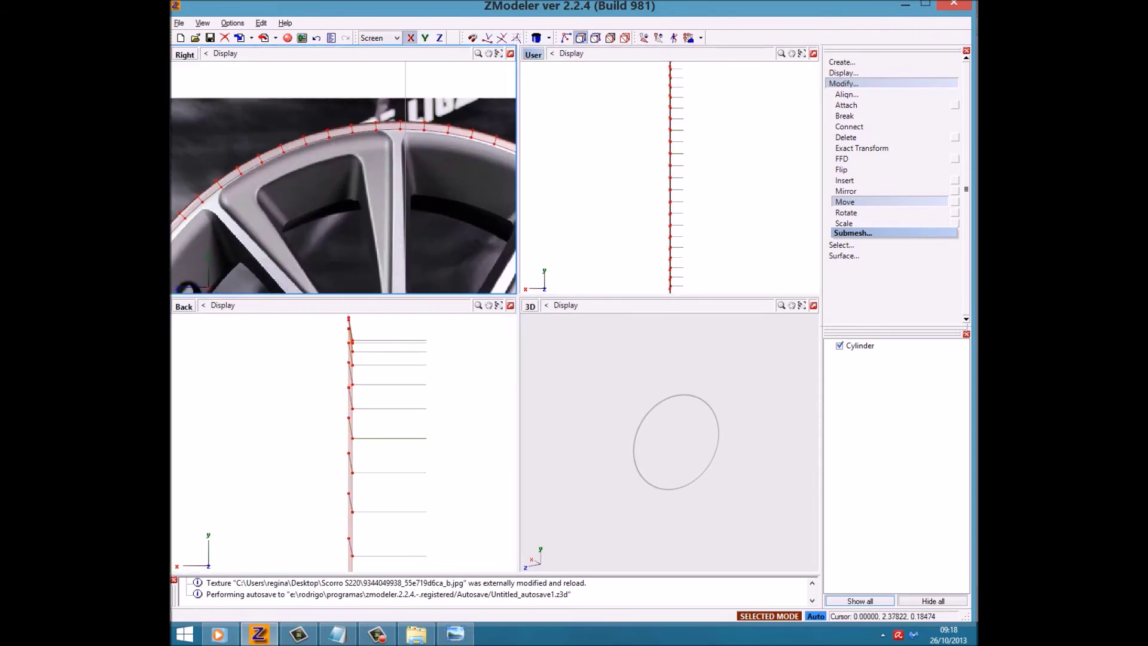
pyautogui.click(843, 222)
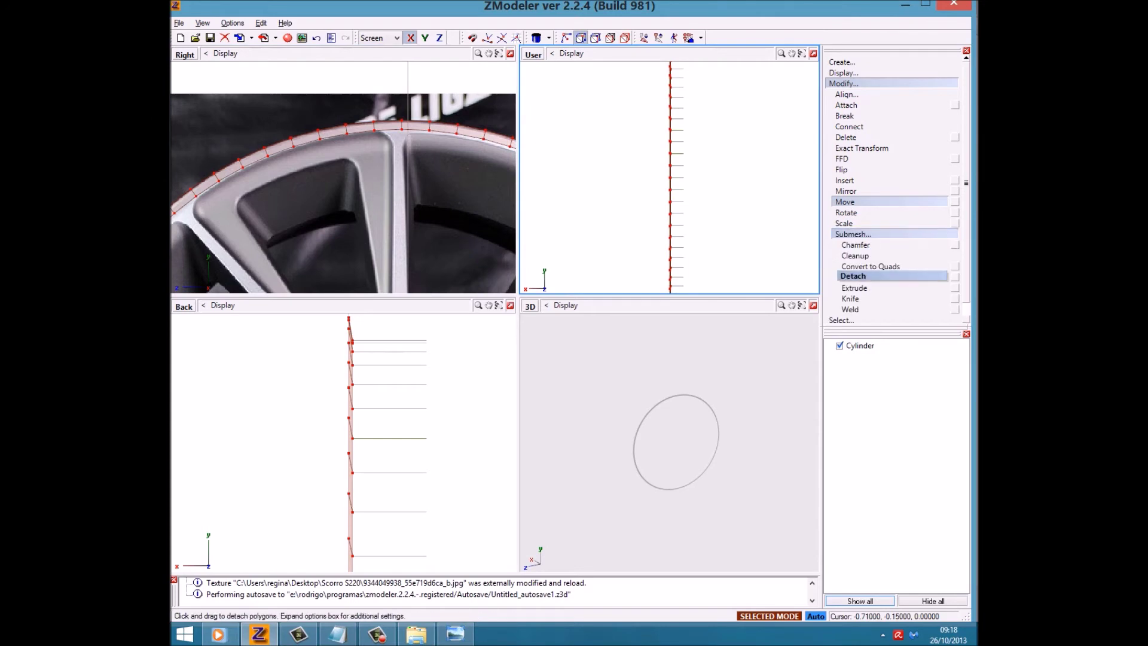
pyautogui.click(854, 288)
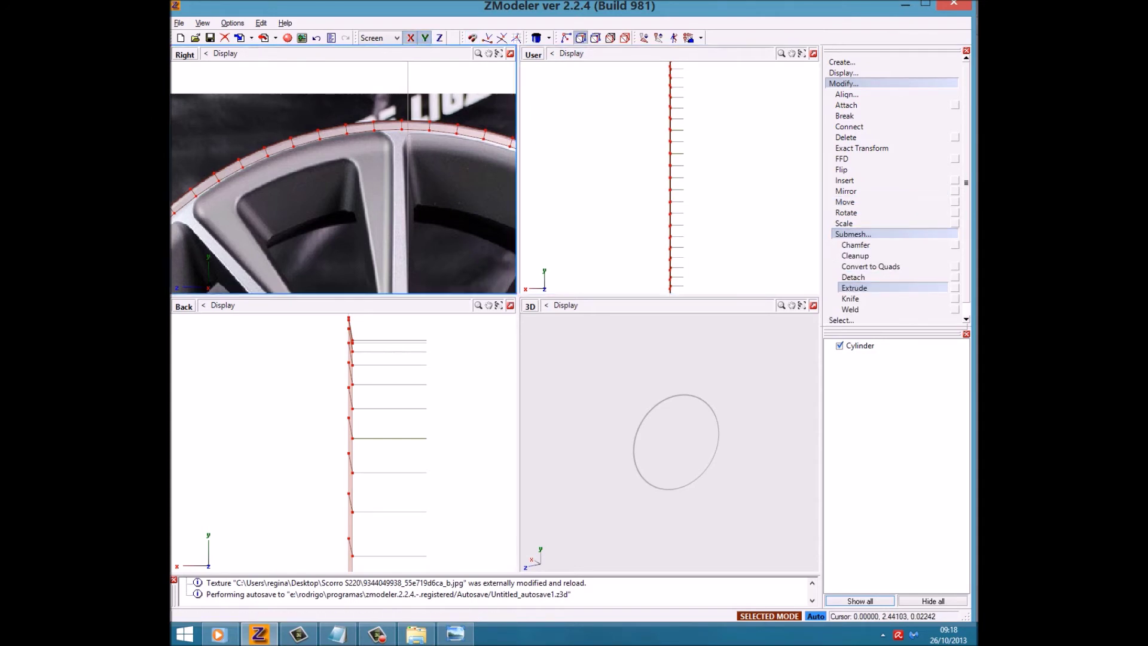
pyautogui.click(844, 223)
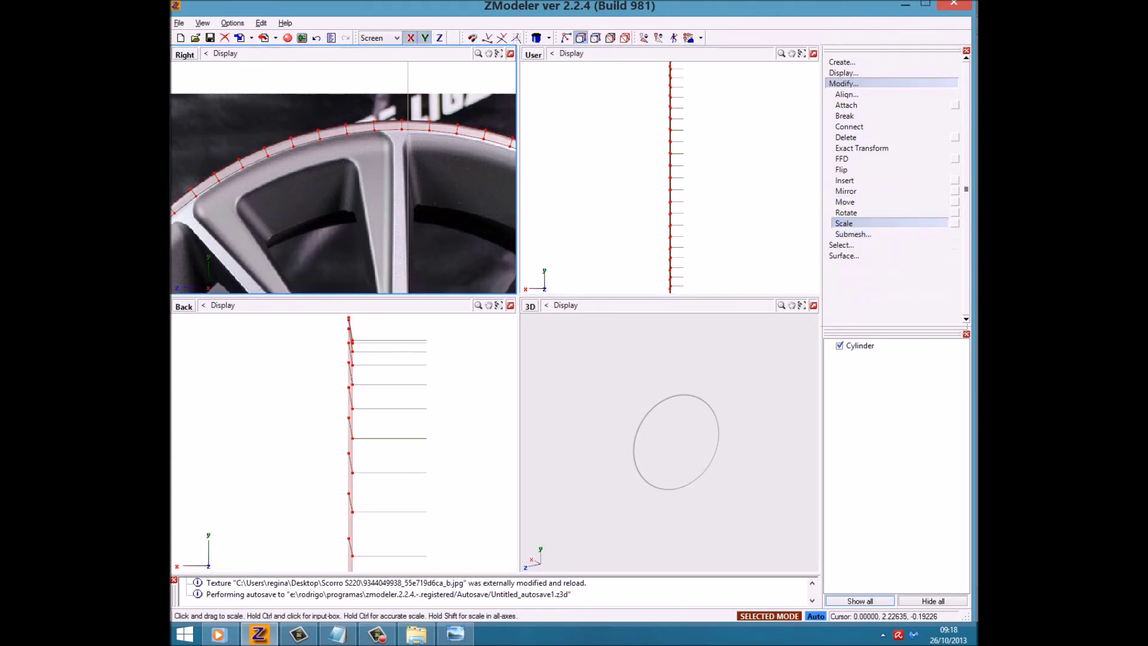
pyautogui.moveTo(359, 197); pyautogui.dragTo(359, 170)
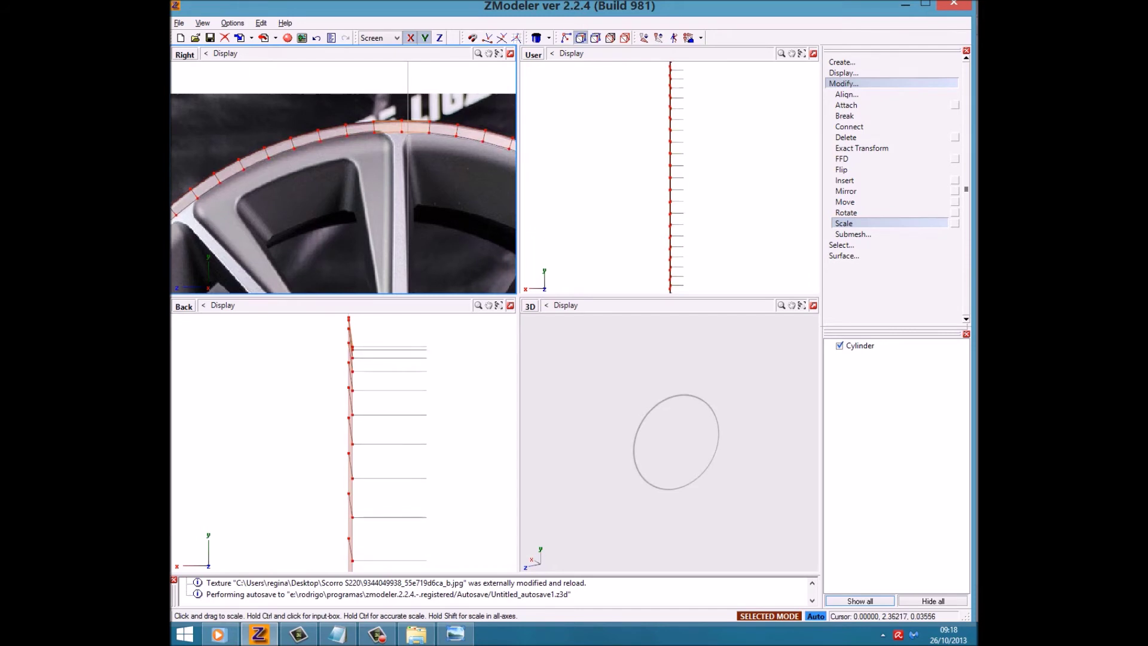
pyautogui.click(854, 234)
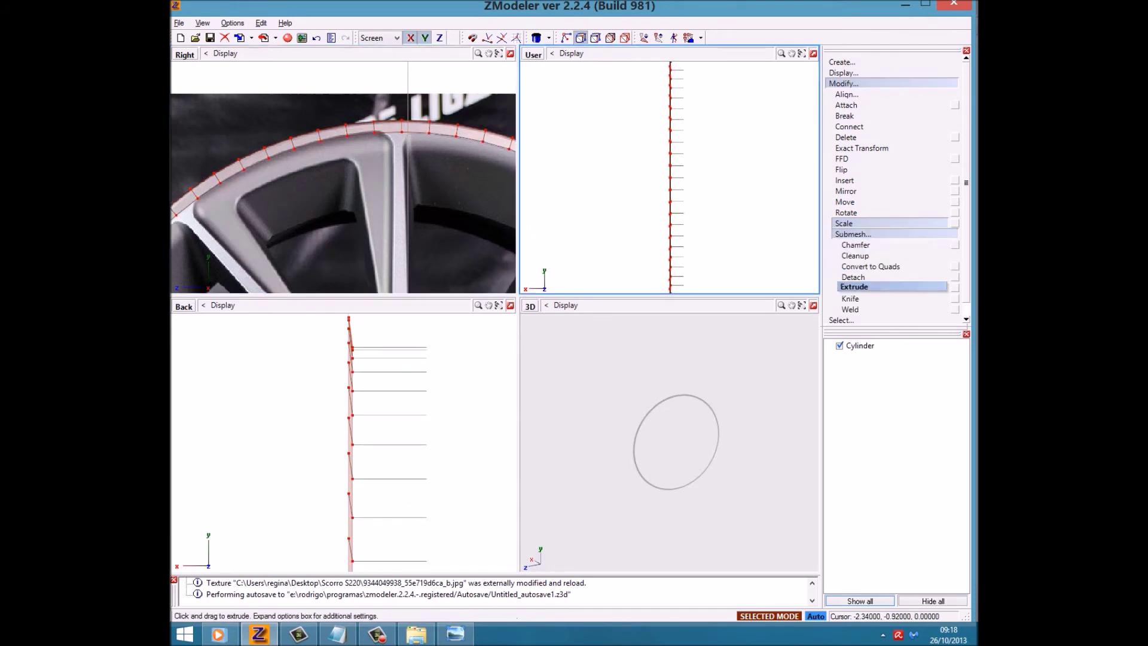
pyautogui.click(855, 288)
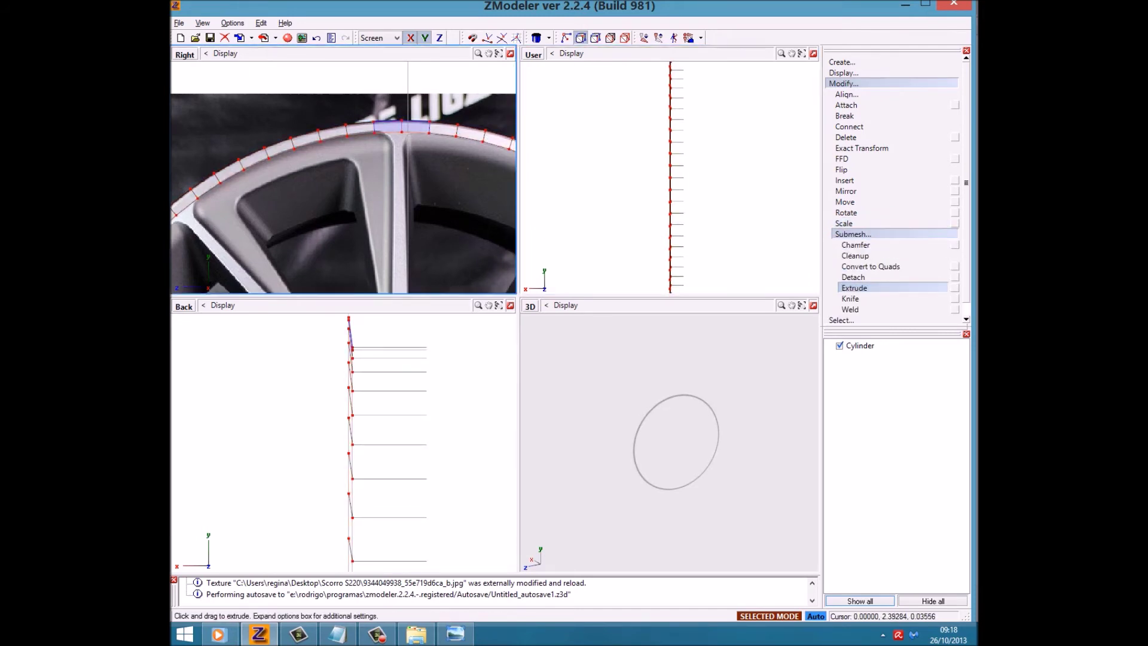
pyautogui.hotkey('alt', 'Tab')
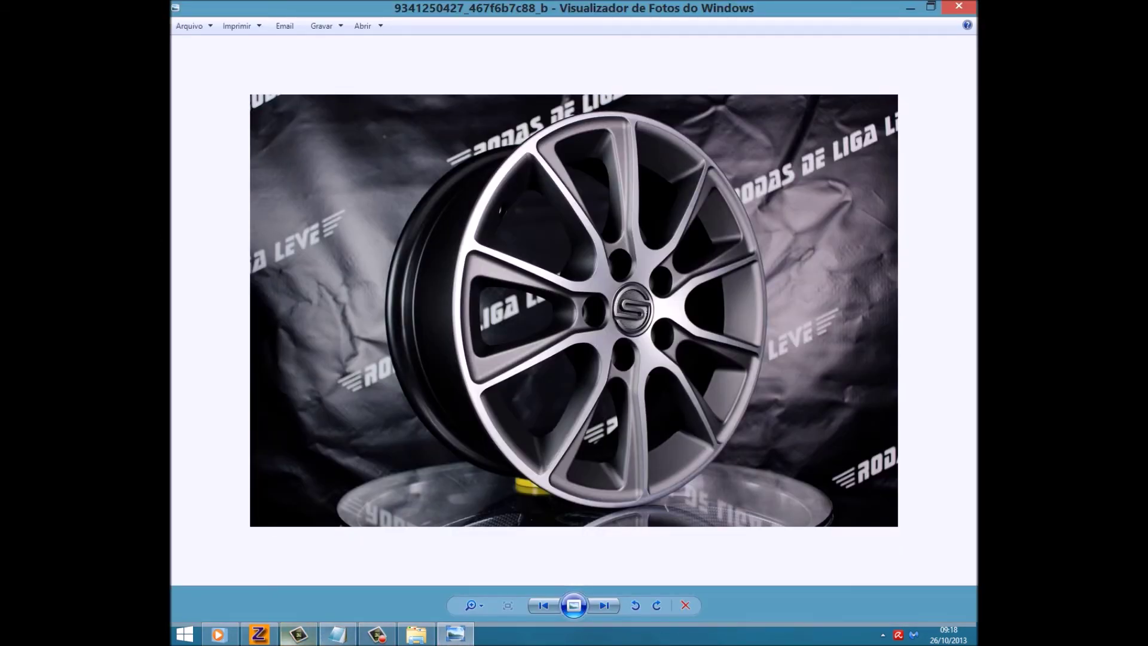
# Finish the Notepad note to read '…para fora da roda, SUUUAAAVEEEEE' and return to ZModeler.
pyautogui.hotkey('alt', 'Tab')
pyautogui.hotkey('alt', 'Tab')
pyautogui.write('ela faz uma curva suav')
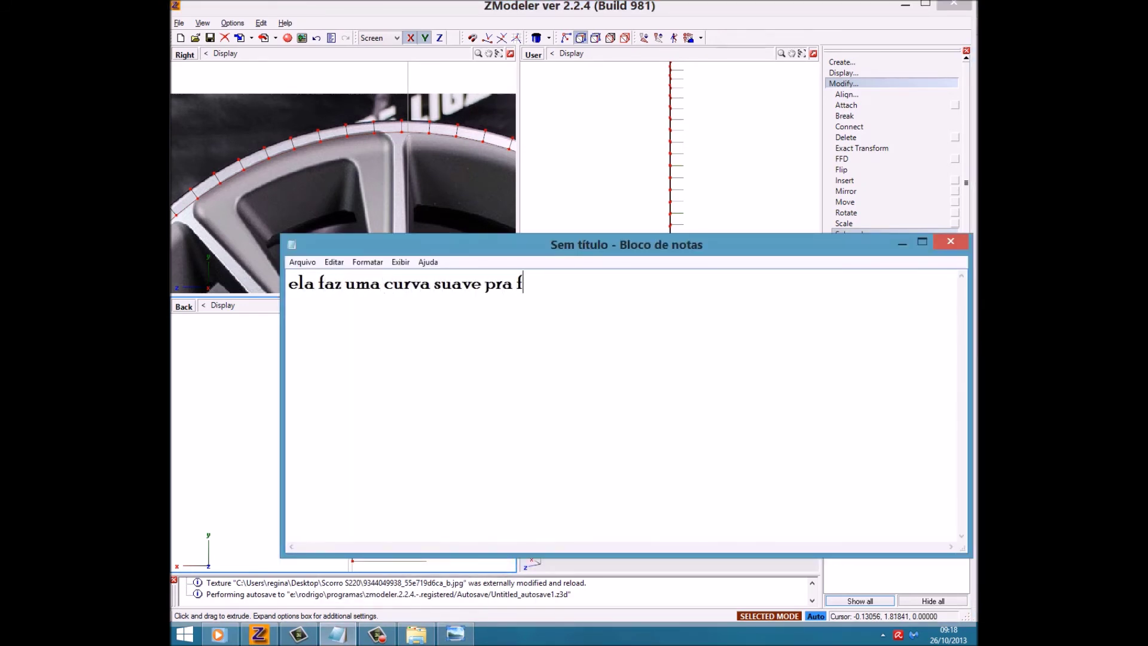
pyautogui.press('BackSpace')
pyautogui.press('BackSpace')
pyautogui.press('BackSpace')
pyautogui.write('ara fora da roda,')
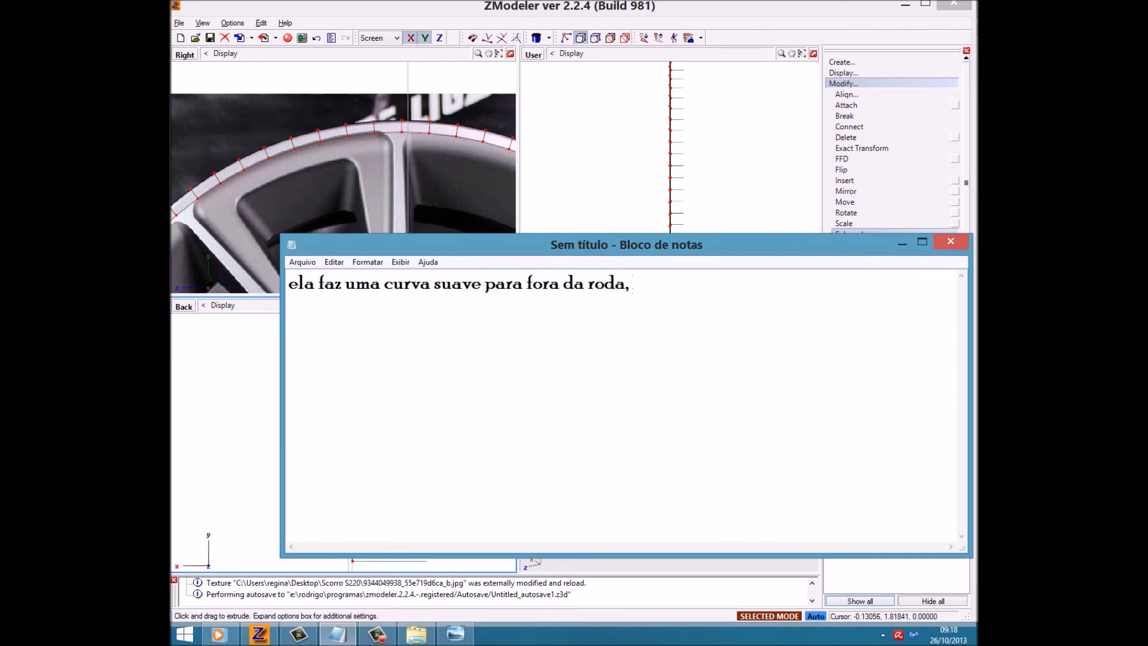
pyautogui.write(' SUU')
pyautogui.write('UAAAVEEEEE')
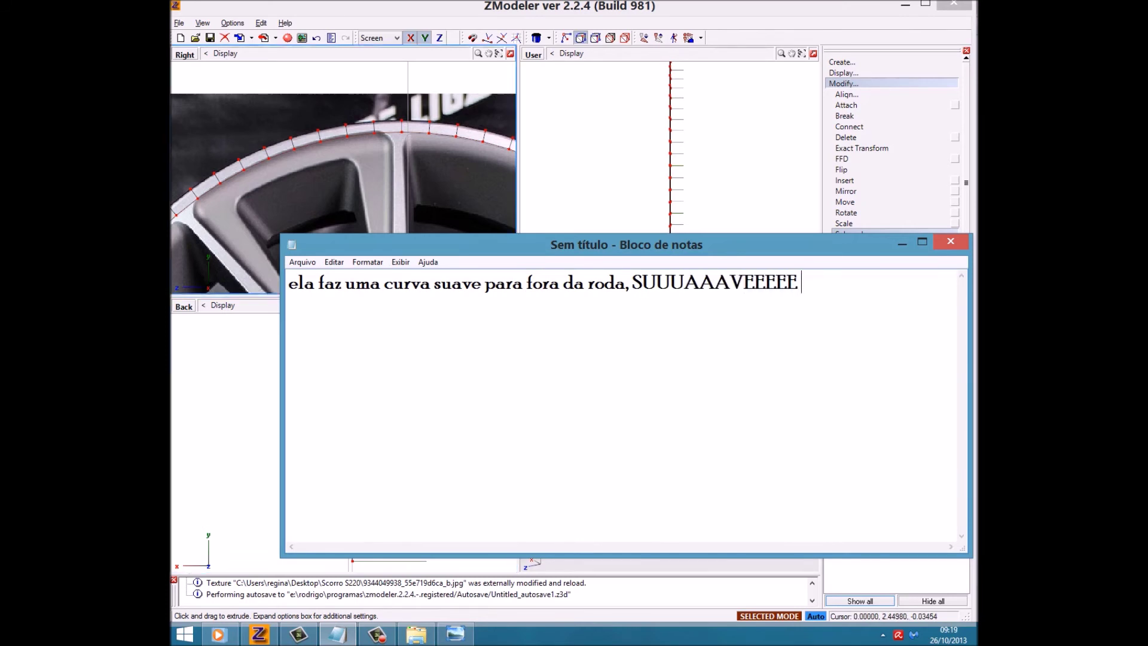
pyautogui.hotkey('alt', 'Tab')
pyautogui.click(844, 223)
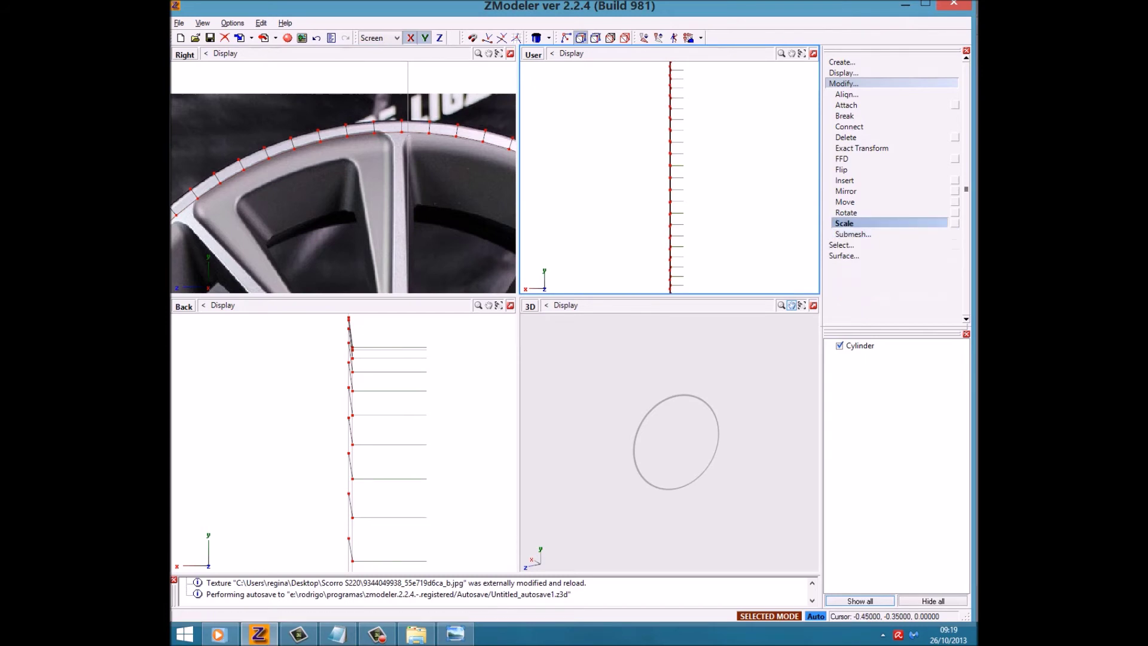
# Extrude a new ring of faces inward from the rim and shift it slightly in depth.
pyautogui.moveTo(429, 127); pyautogui.dragTo(429, 198)
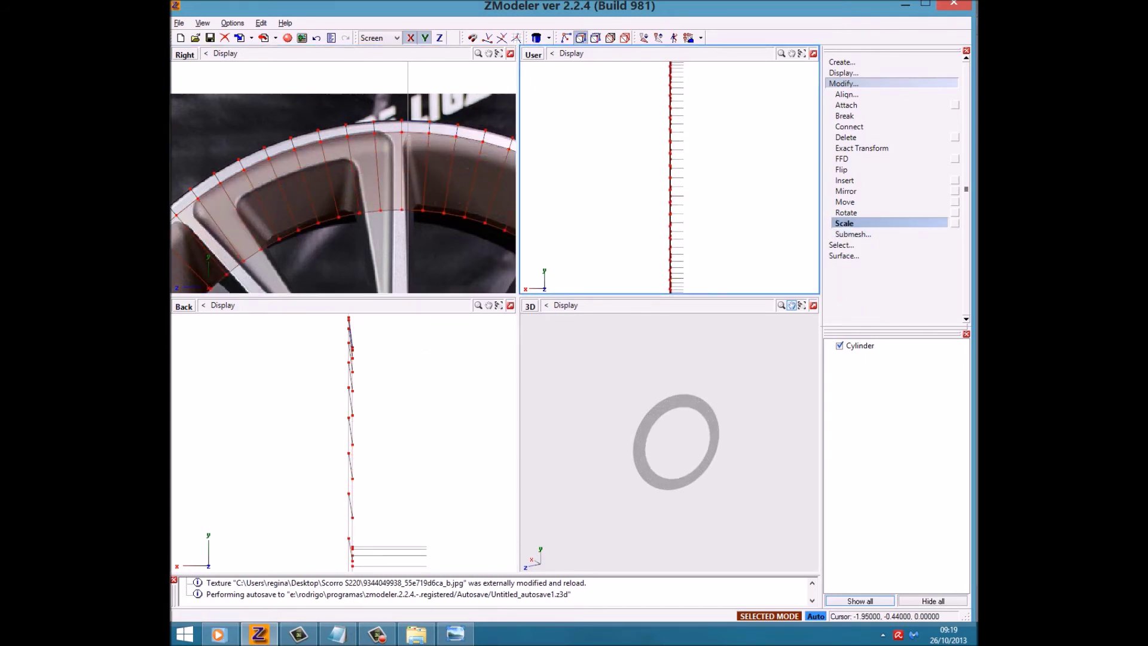
pyautogui.click(845, 202)
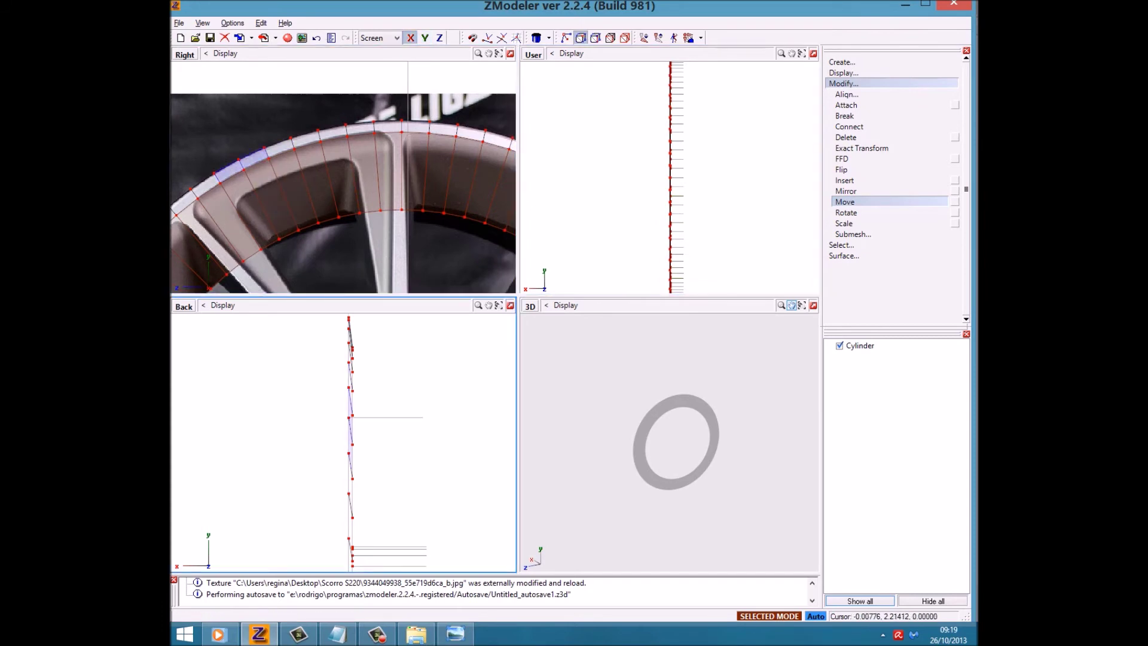
pyautogui.moveTo(353, 445); pyautogui.dragTo(355, 444)
pyautogui.scroll(-2, 343, 192)
pyautogui.scroll(1, 343, 191)
pyautogui.scroll(1, 344, 191)
# Extrude a further ring from the rim faces and scale it inward toward the hub.
pyautogui.click(853, 233)
pyautogui.click(854, 287)
pyautogui.moveTo(371, 131); pyautogui.dragTo(376, 144)
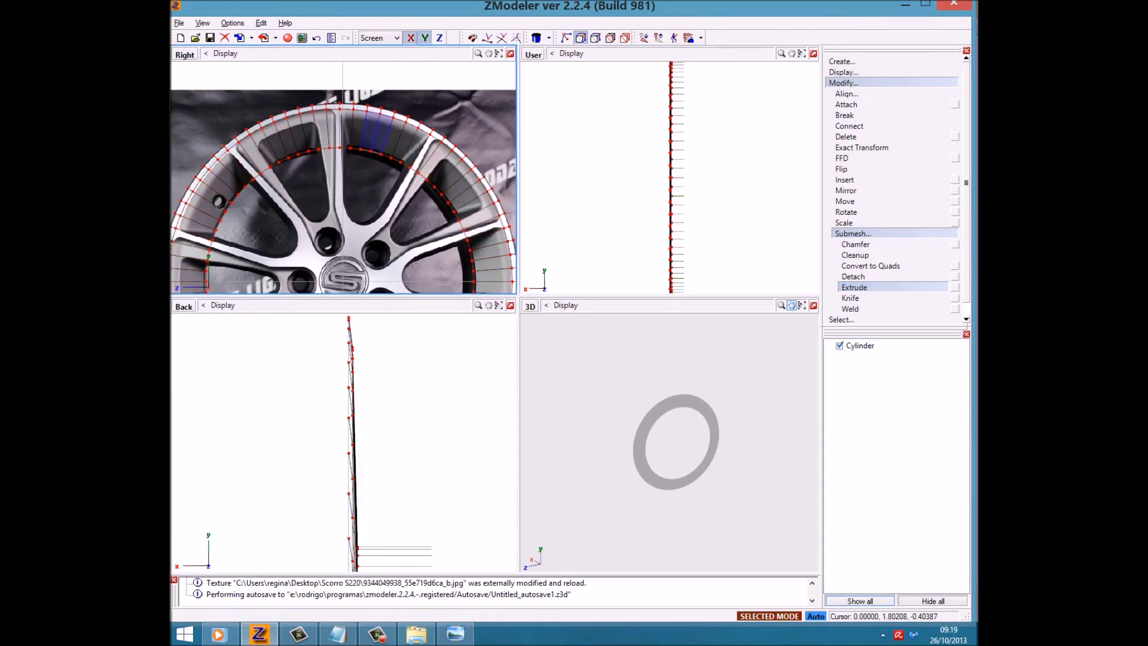
pyautogui.click(852, 233)
pyautogui.click(844, 223)
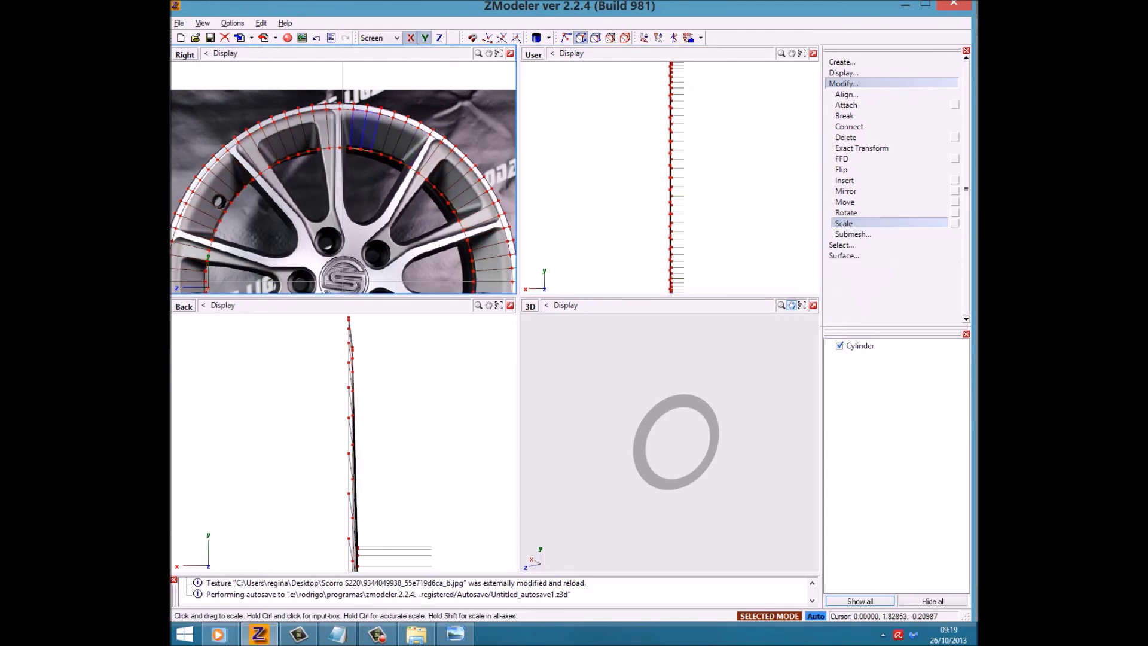
pyautogui.moveTo(377, 143); pyautogui.dragTo(370, 201)
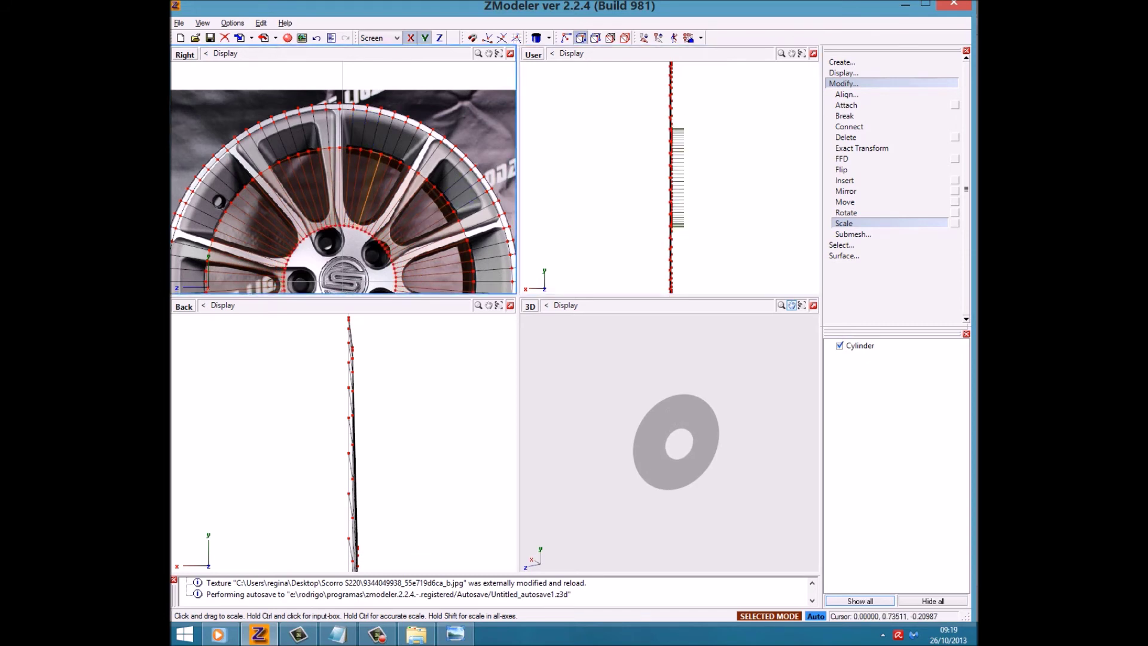
# Try moving the inner ring in the Back view, undo it, and recentre on the hub.
pyautogui.click(845, 202)
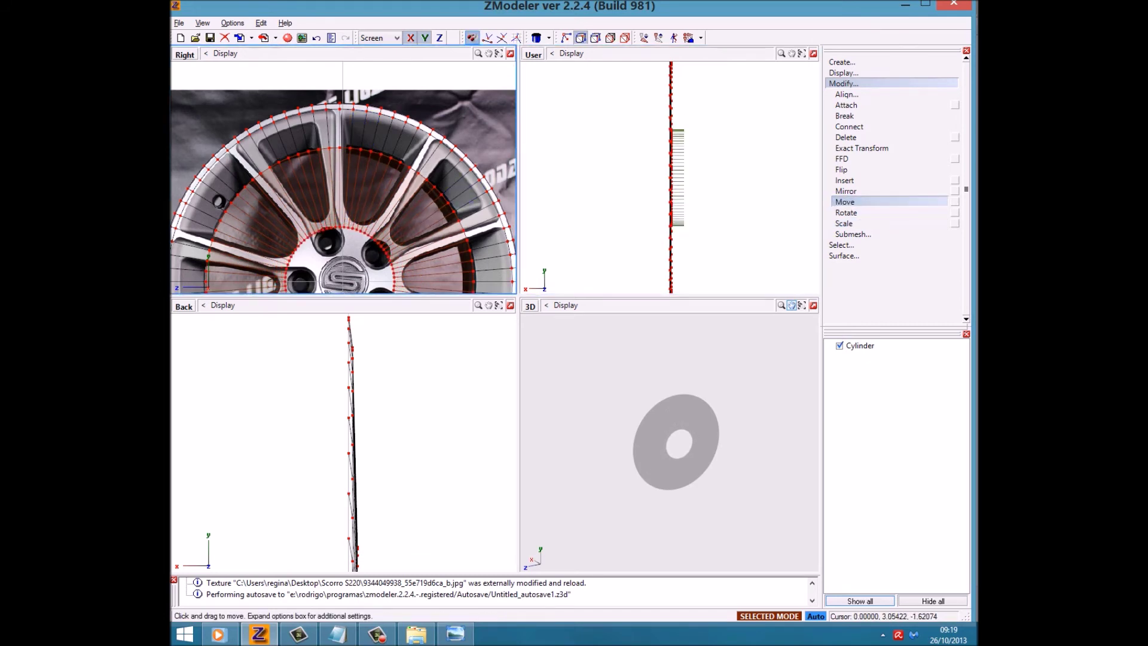
pyautogui.moveTo(352, 443); pyautogui.dragTo(346, 443)
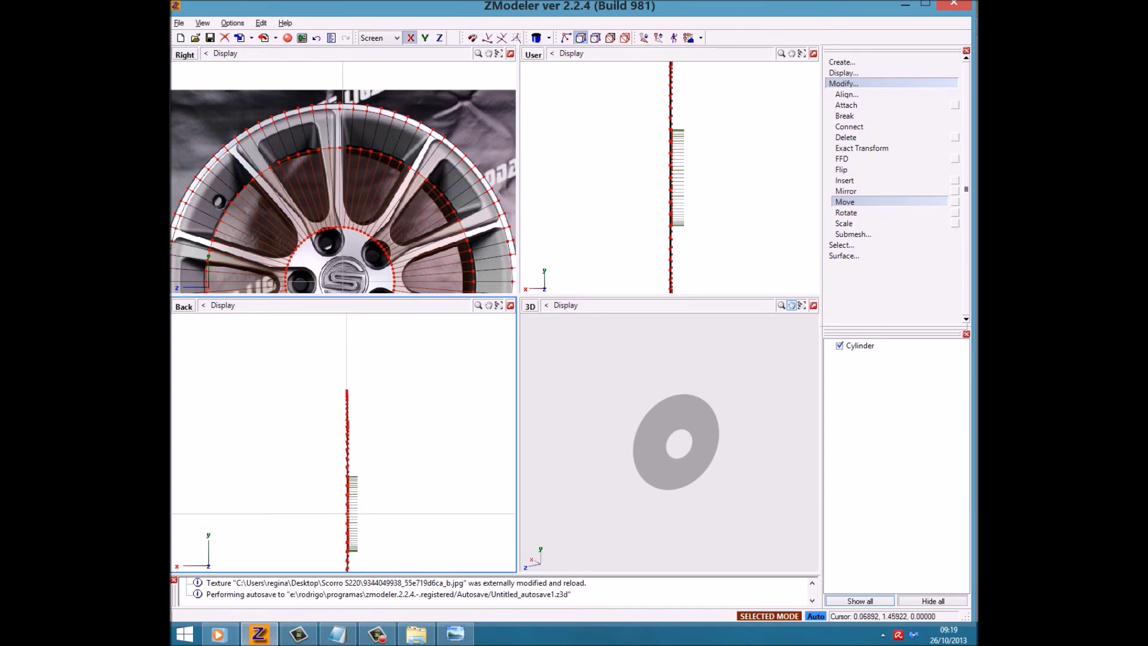
pyautogui.hotkey('ctrl', 'z')
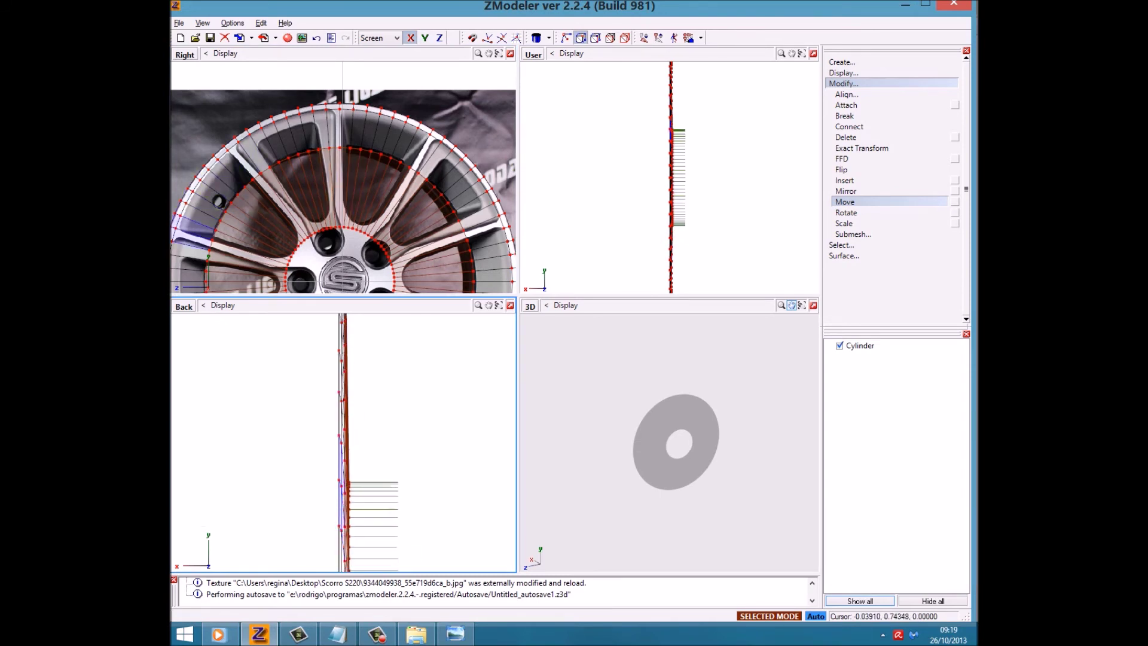
pyautogui.moveTo(343, 239); pyautogui.dragTo(338, 170, button='middle')
# Extrude another ring of faces and scale it down around the centre cap.
pyautogui.click(853, 234)
pyautogui.click(854, 287)
pyautogui.click(424, 37)
pyautogui.click(383, 161)
pyautogui.click(844, 223)
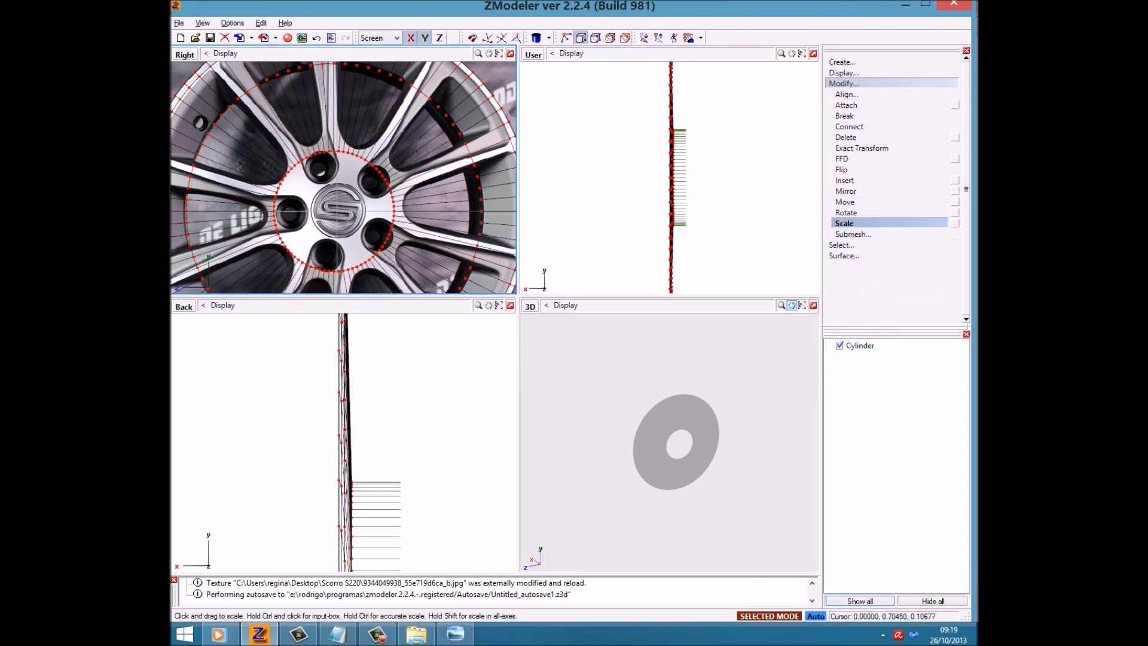
pyautogui.moveTo(343, 143); pyautogui.dragTo(335, 203)
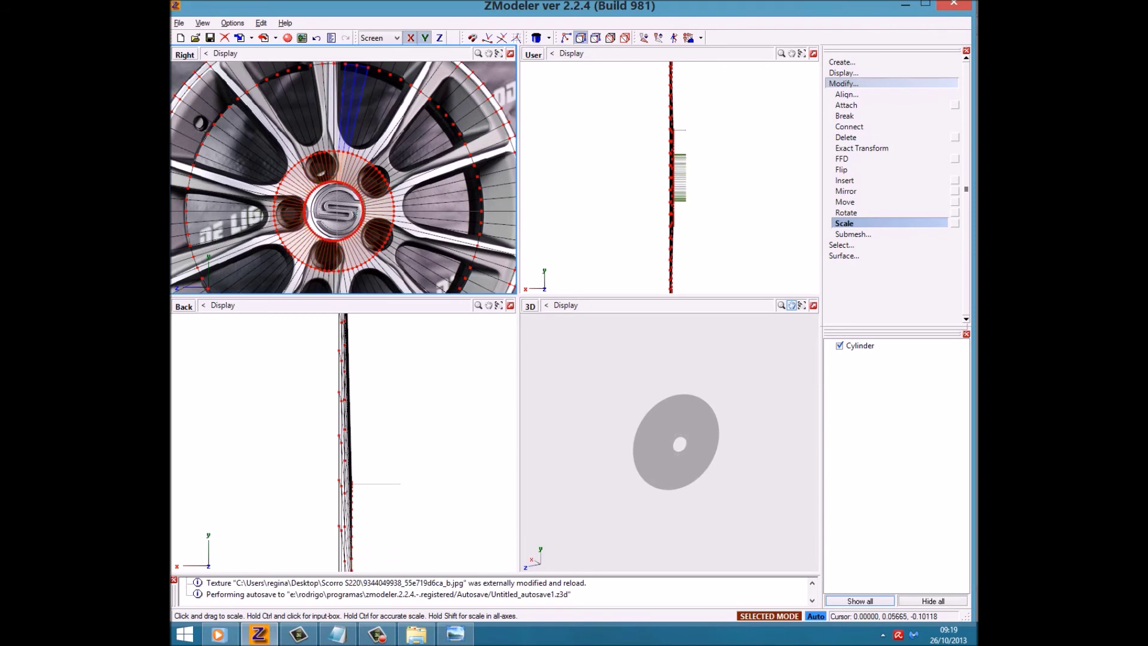
# Move the hub ring's vertices outward in depth in the Back viewport.
pyautogui.click(846, 213)
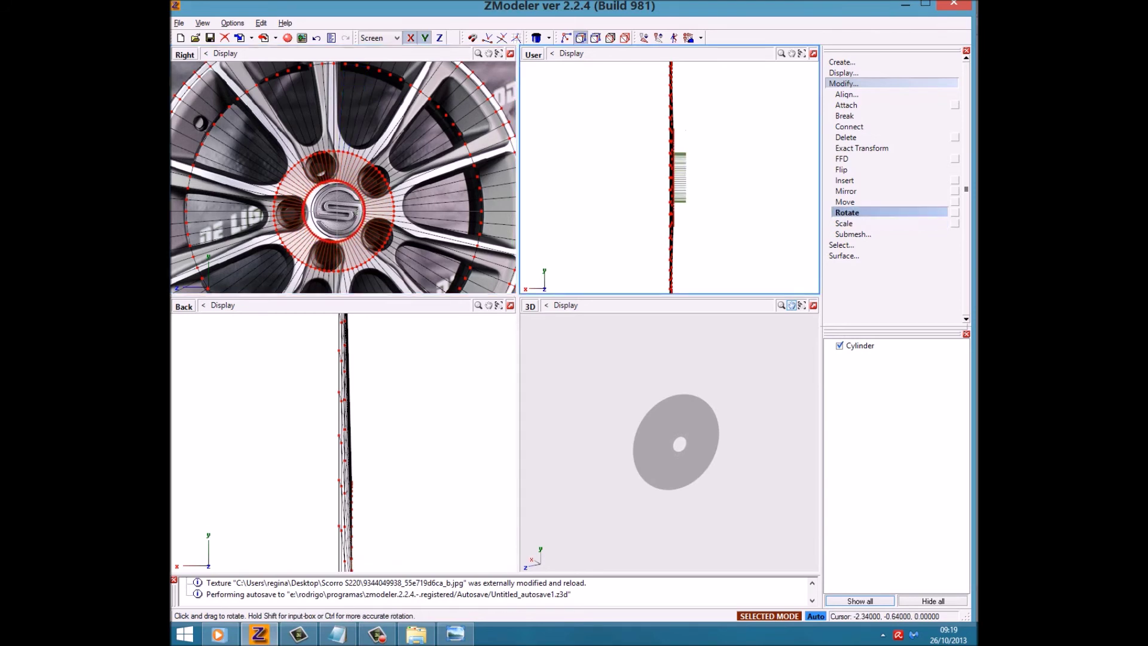
pyautogui.click(845, 202)
pyautogui.click(430, 419)
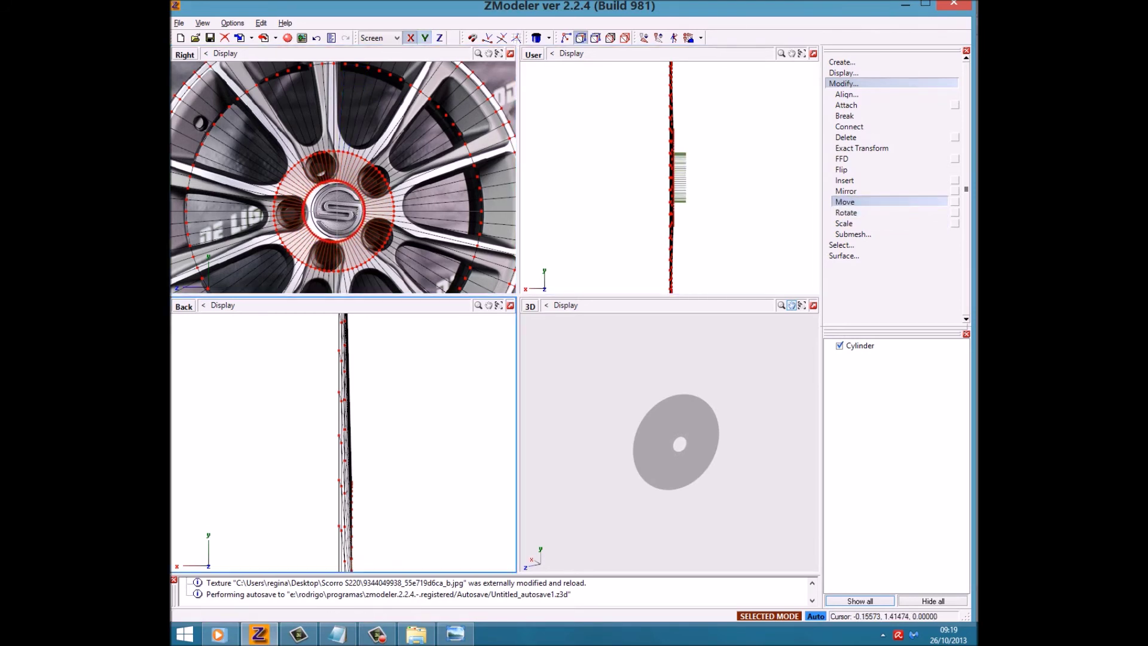
pyautogui.moveTo(346, 419); pyautogui.dragTo(359, 459)
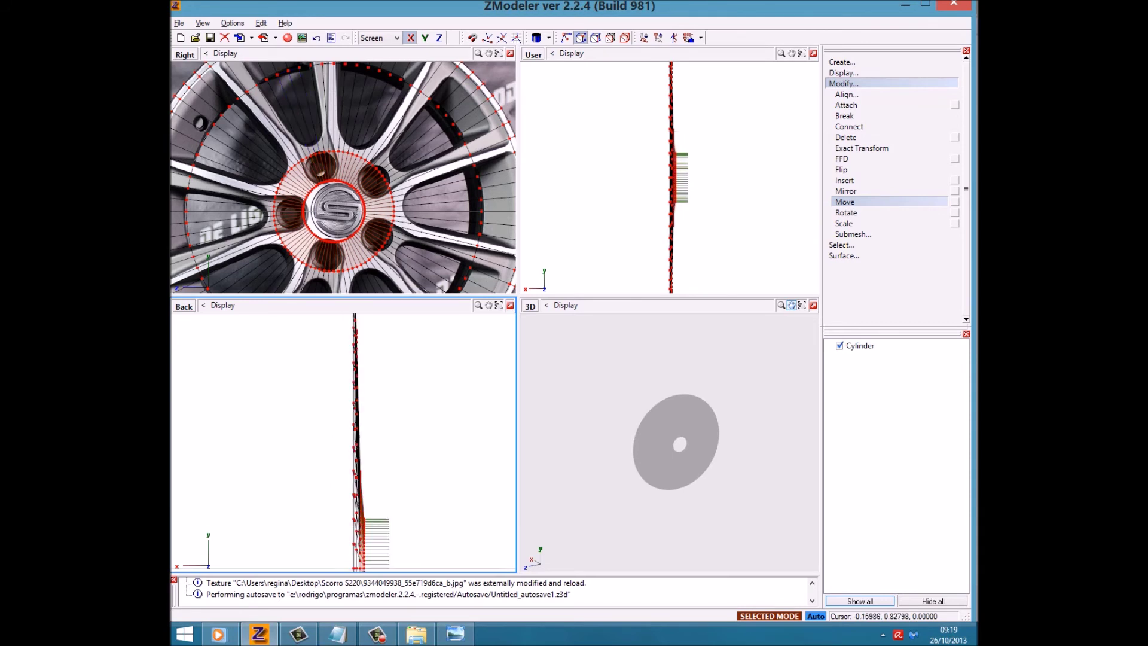
pyautogui.moveTo(366, 459); pyautogui.dragTo(361, 454)
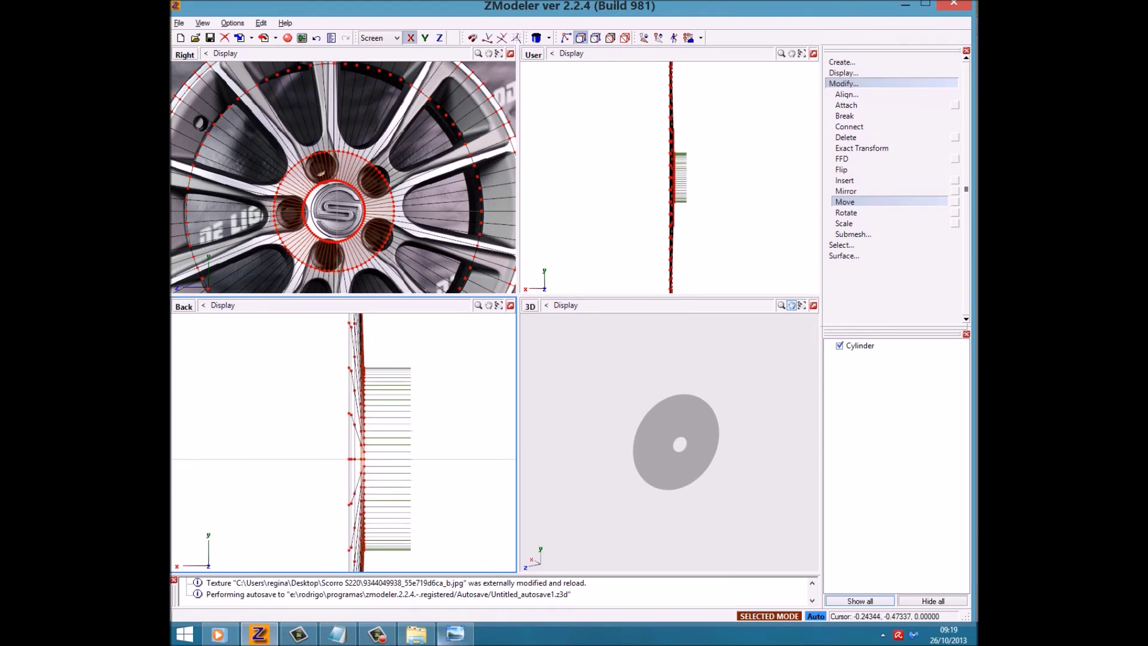
# Replace the Notepad note with a comment beginning 'eu não sou' about polygon counts.
pyautogui.hotkey('alt', 'Tab')
pyautogui.hotkey('ctrl', 'a')
pyautogui.write('eu não so')
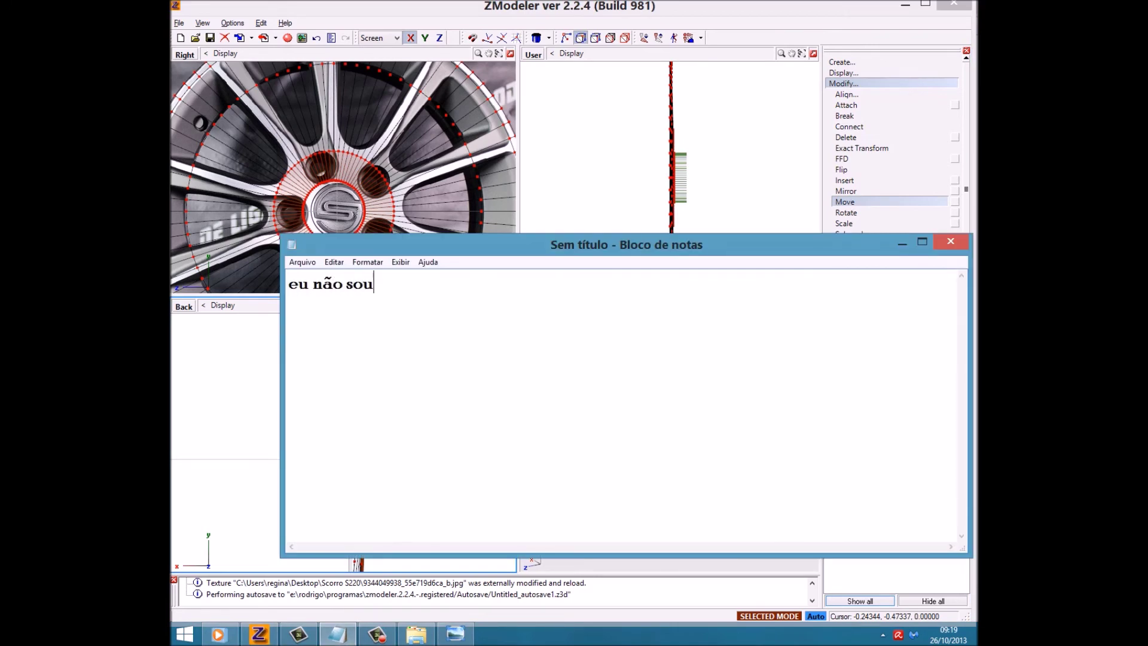
pyautogui.write("uito fã de poly's, g")
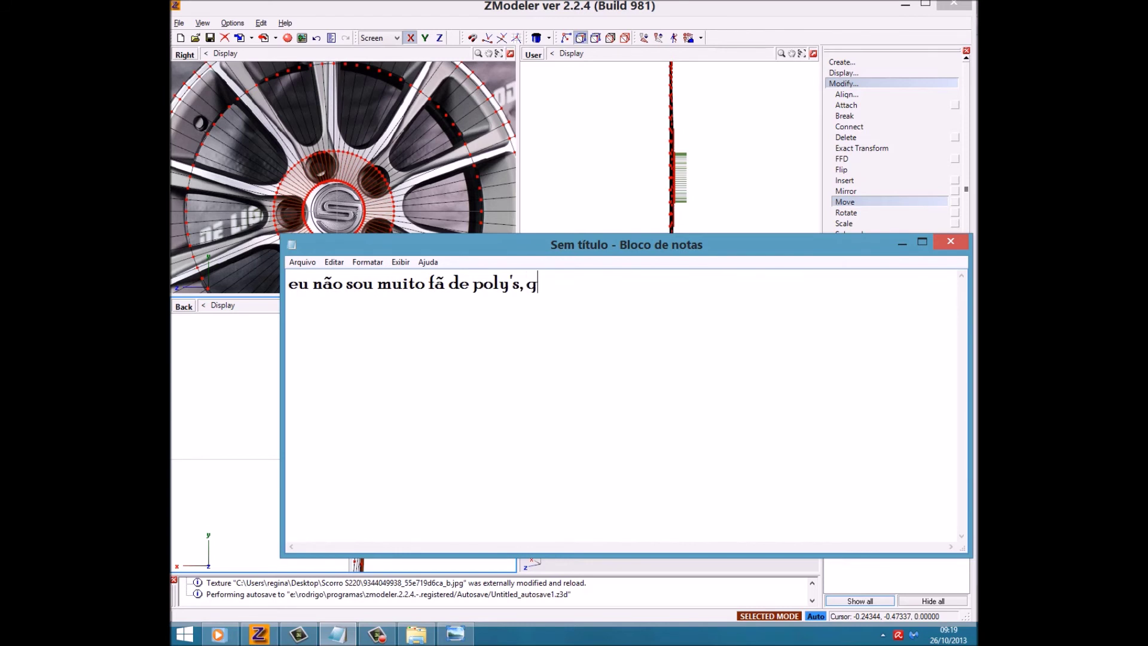
pyautogui.write('anto mais polys mais dific')
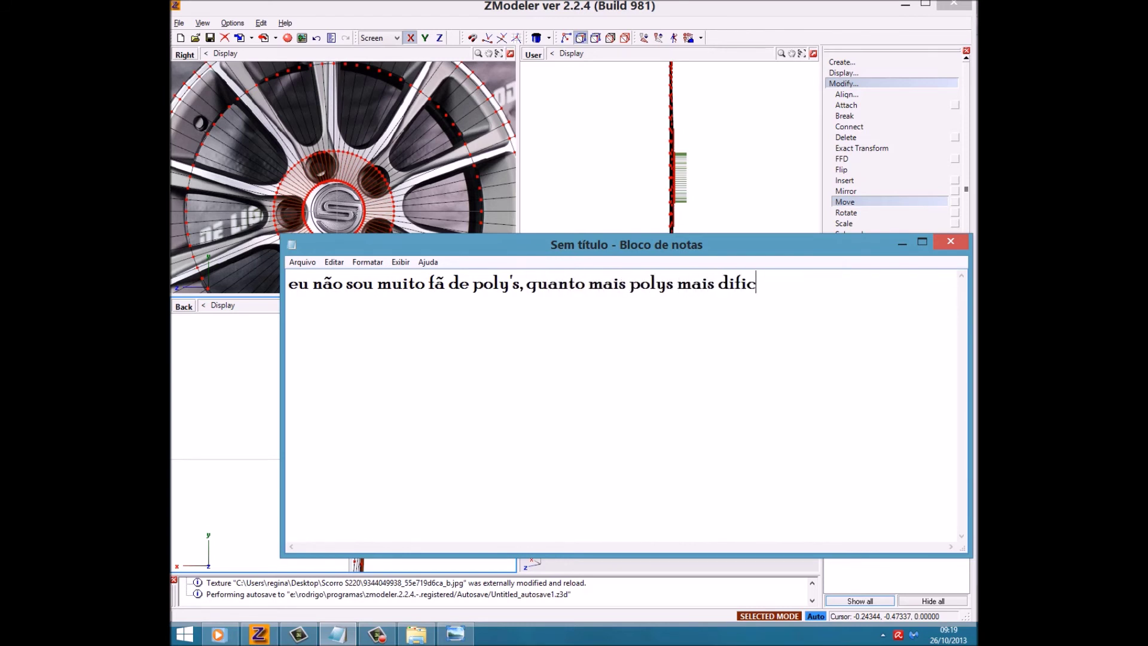
pyautogui.write('uldade você terá pa')
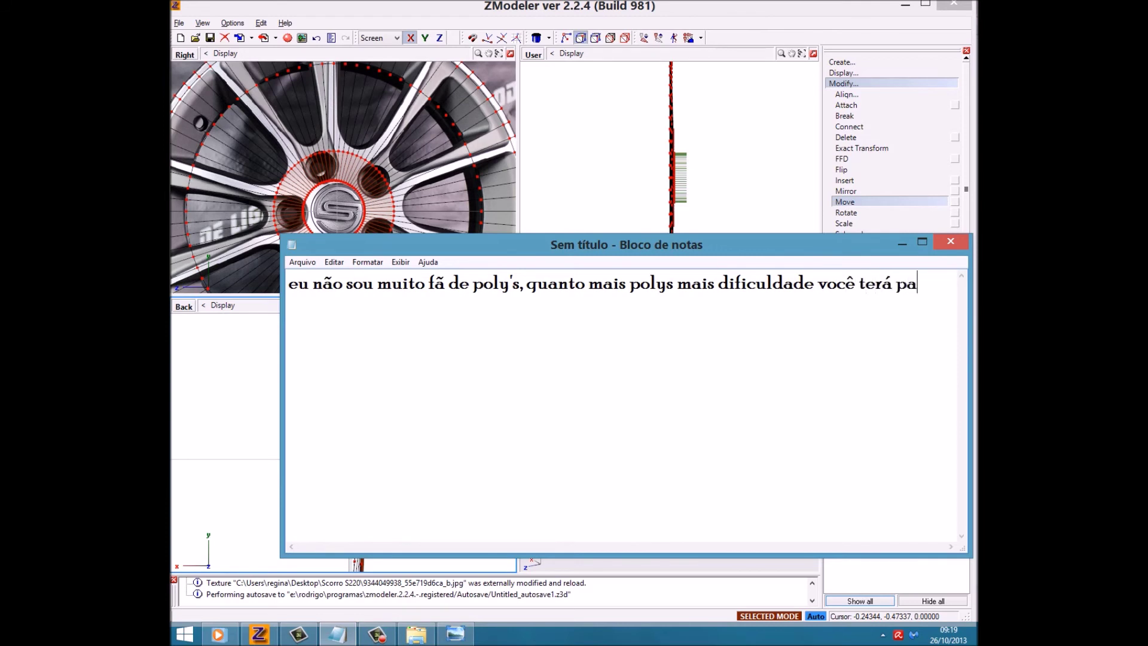
pyautogui.write('ra alinhá-lo')
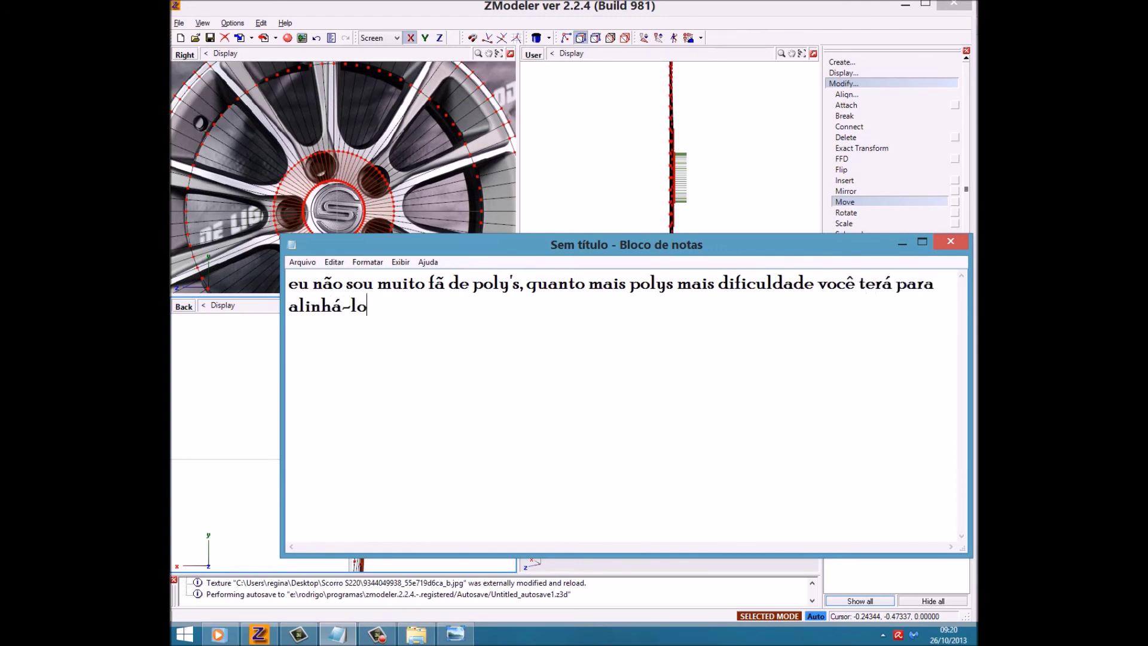
pyautogui.write(' me')
# Finish the Notepad comment saying more polygons make alignment harder when building a wheel.
pyautogui.press('BackSpace')
pyautogui.press('BackSpace')
pyautogui.write('movê-los, e')
pyautogui.write(' essas paradas. Sou')
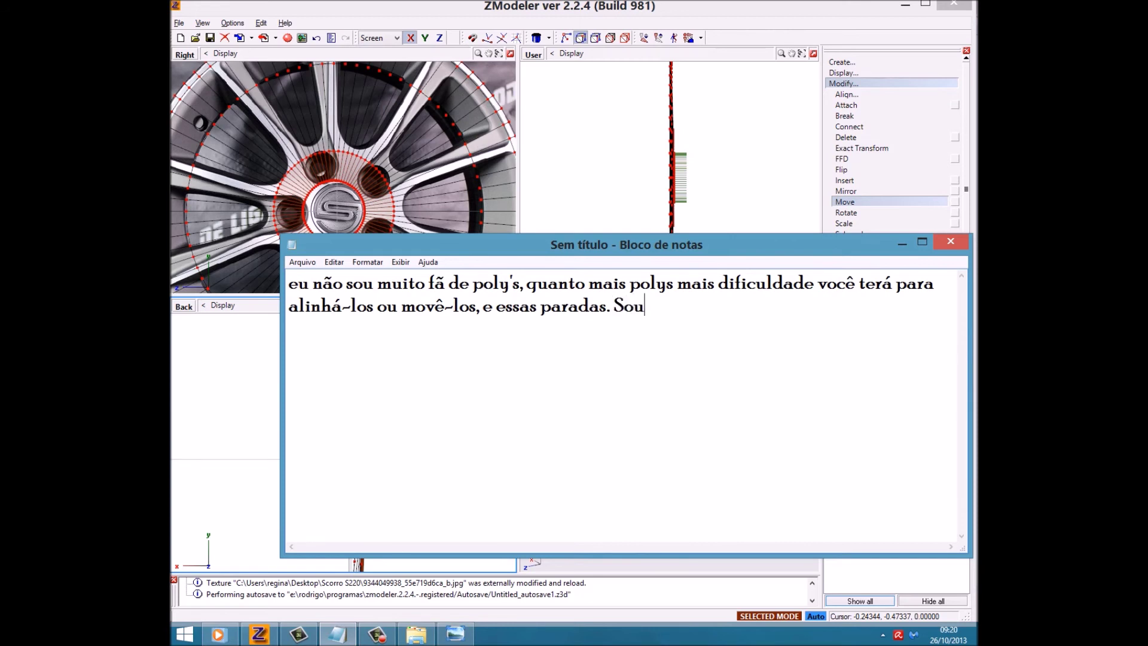
pyautogui.write(' do tipo')
pyautogui.write('  que')
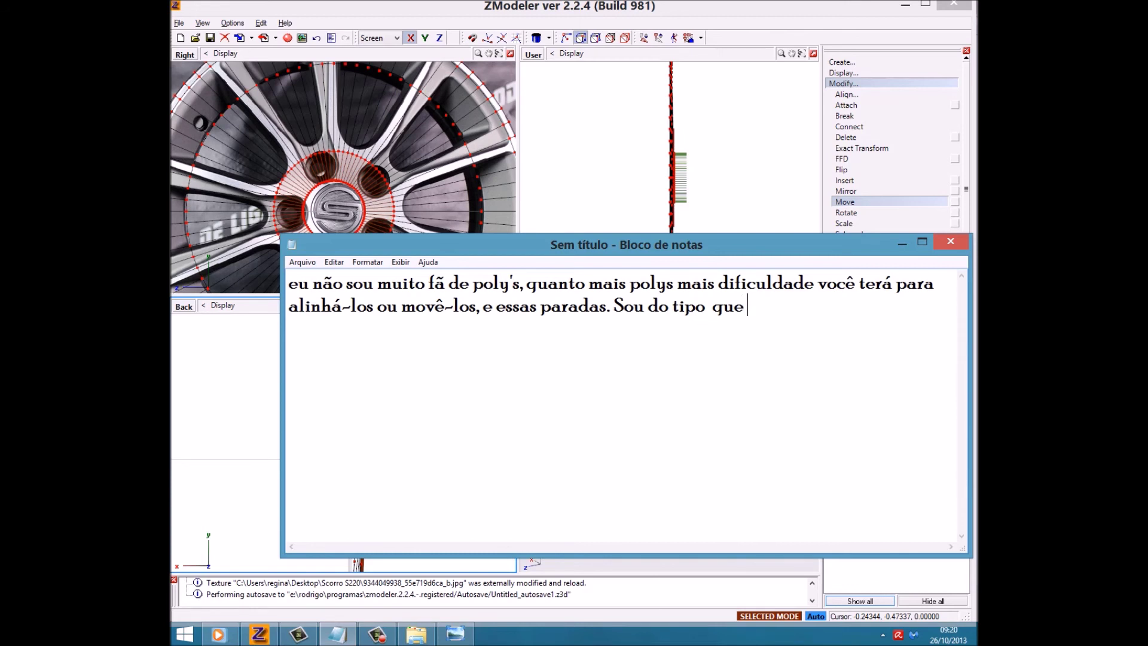
pyautogui.write('od')
pyautogui.press('BackSpace')
pyautogui.write('sta')
pyautogui.write('até por^g')
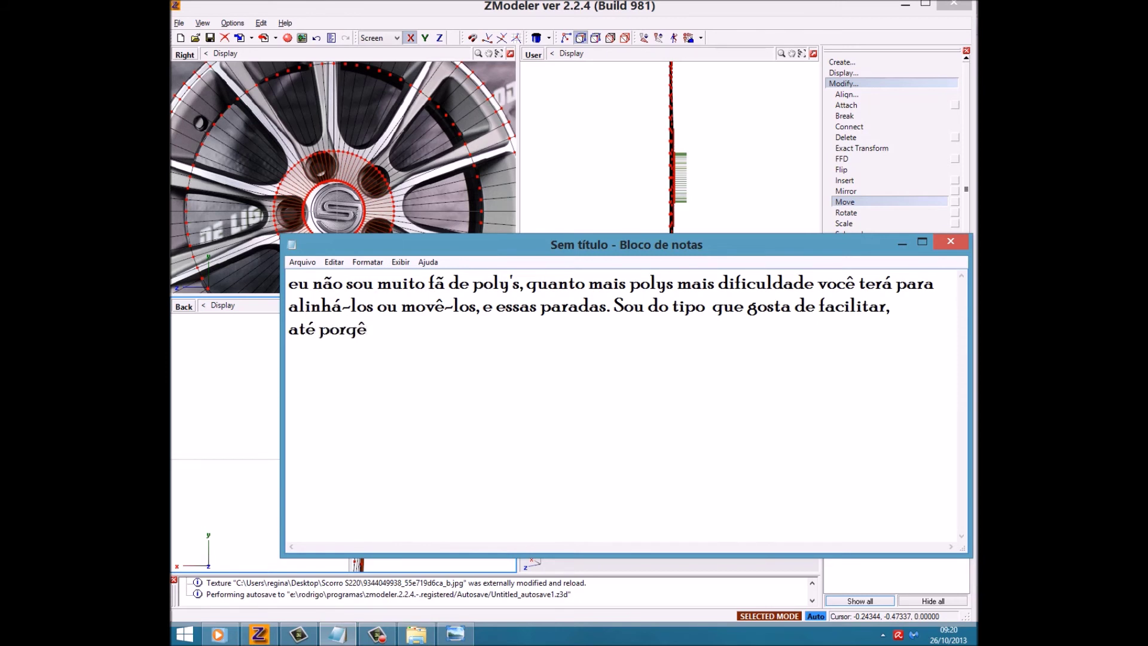
pyautogui.write('egal passar 3 horas fazendo uma roda .-.')
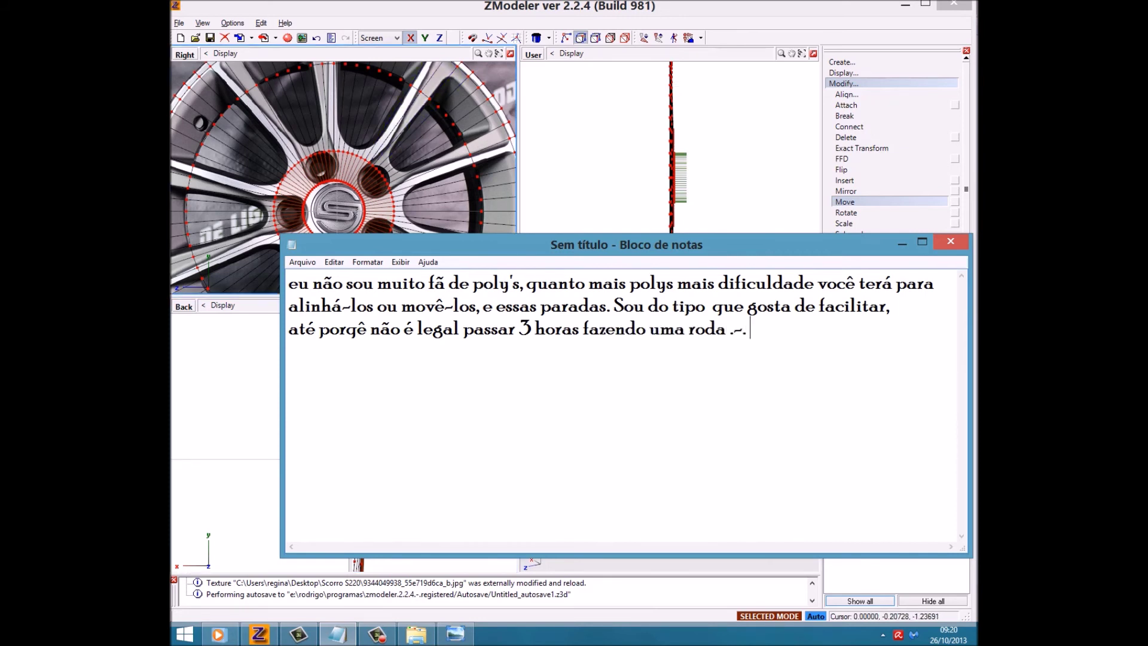
# Select and delete all the note text, then return to ZModeler.
pyautogui.hotkey('shift', 'Up')
pyautogui.hotkey('shift', 'Up')
pyautogui.hotkey('shift', 'Home')
pyautogui.press('BackSpace')
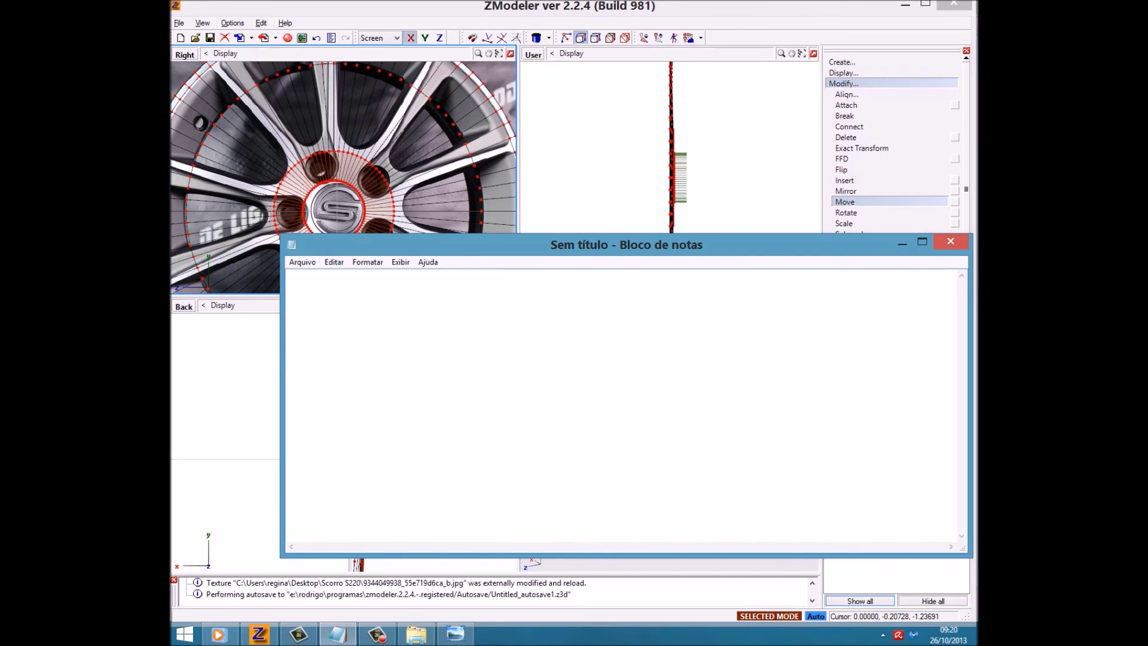
pyautogui.hotkey('alt', 'Tab')
# Maximise the wheel viewport and zoom to show the whole wheel photo with the mesh.
pyautogui.click(510, 53)
pyautogui.scroll(2, 478, 370)
pyautogui.scroll(2, 479, 370)
pyautogui.scroll(1, 479, 370)
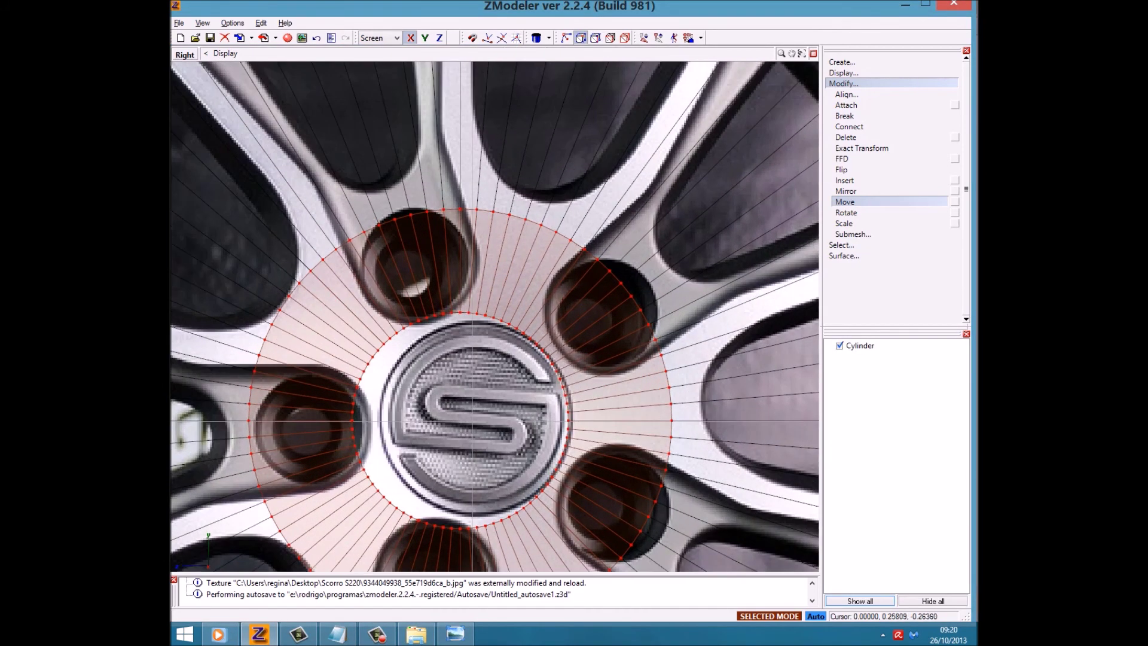
pyautogui.scroll(-3, 556, 323)
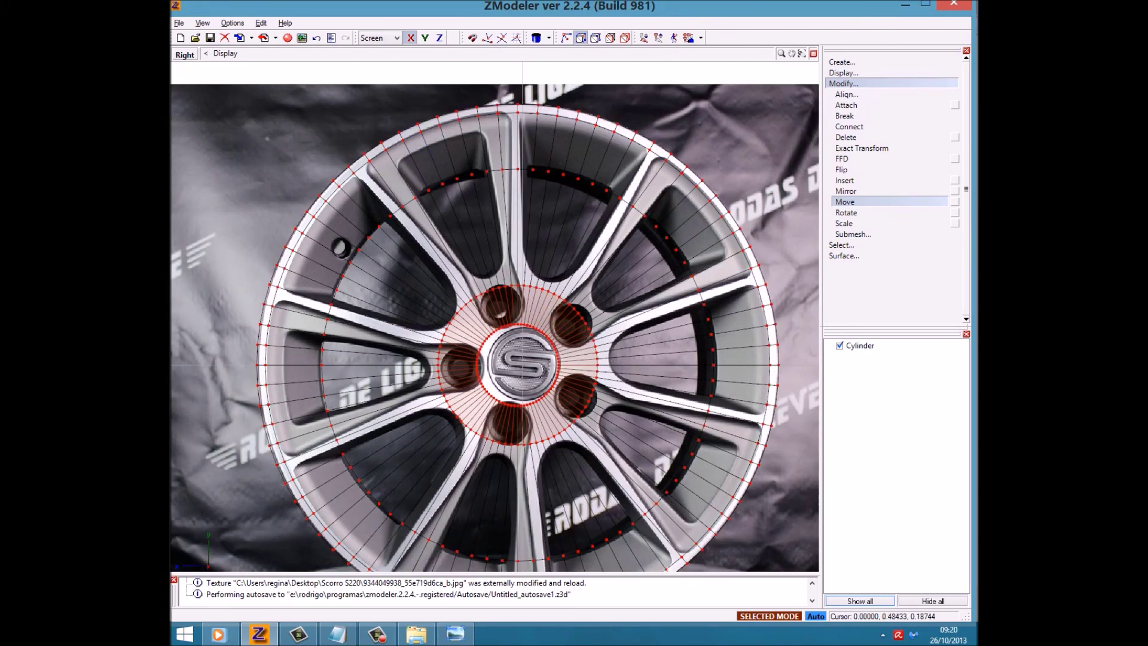
pyautogui.scroll(1, 515, 339)
pyautogui.scroll(1, 515, 339)
pyautogui.scroll(-1, 514, 359)
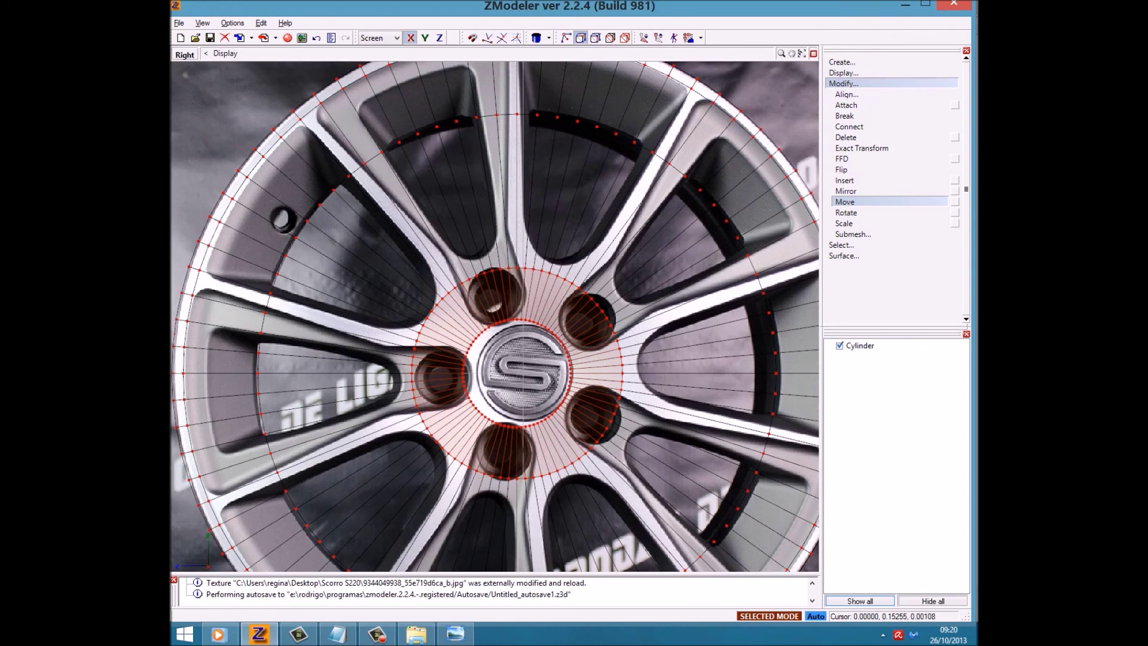
pyautogui.scroll(-2, 514, 359)
# Add the Notepad remark 'WHAAT? a roda não tá centralizada?' and return to ZModeler.
pyautogui.hotkey('alt', 'Tab')
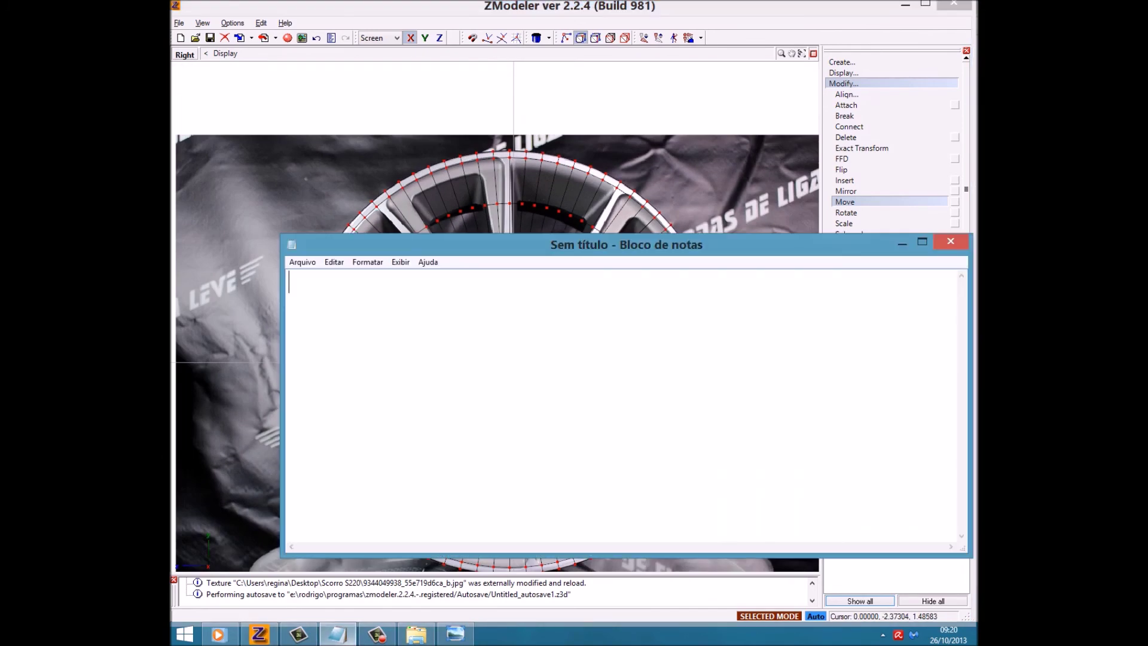
pyautogui.write('WHAT')
pyautogui.press('BackSpace')
pyautogui.press('BackSpace')
pyautogui.write('AAT? a roda não tá centralizada')
pyautogui.write('? .~')
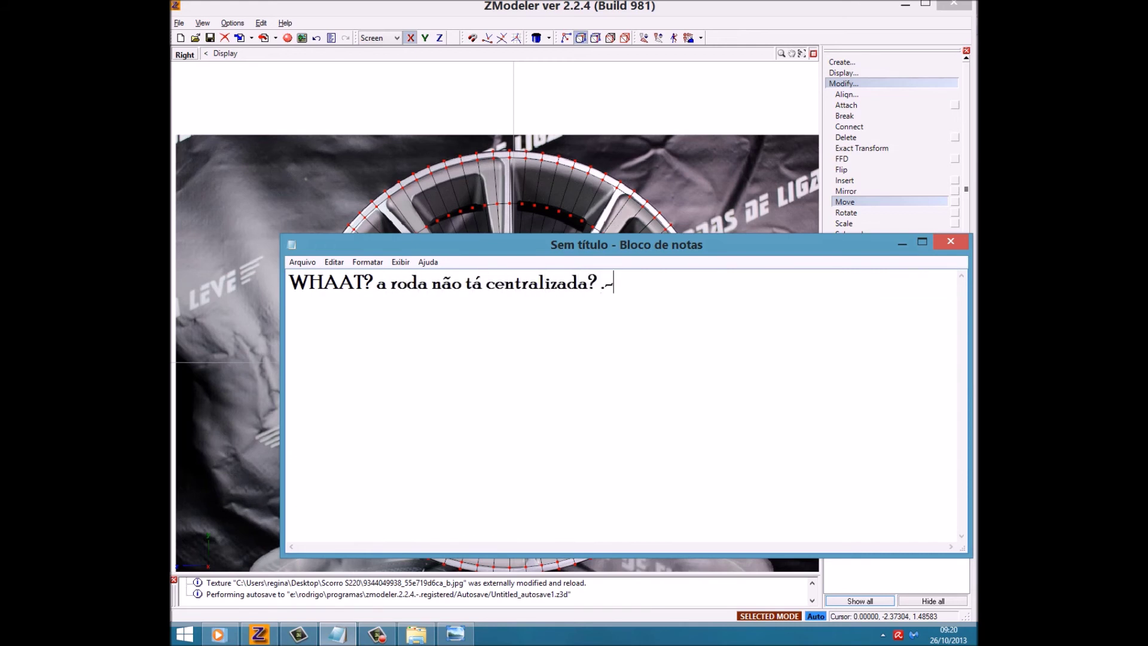
pyautogui.write('. pgp')
pyautogui.press('BackSpace')
pyautogui.write('viu -')
pyautogui.press('BackSpace')
pyautogui.hotkey('alt', 'Tab')
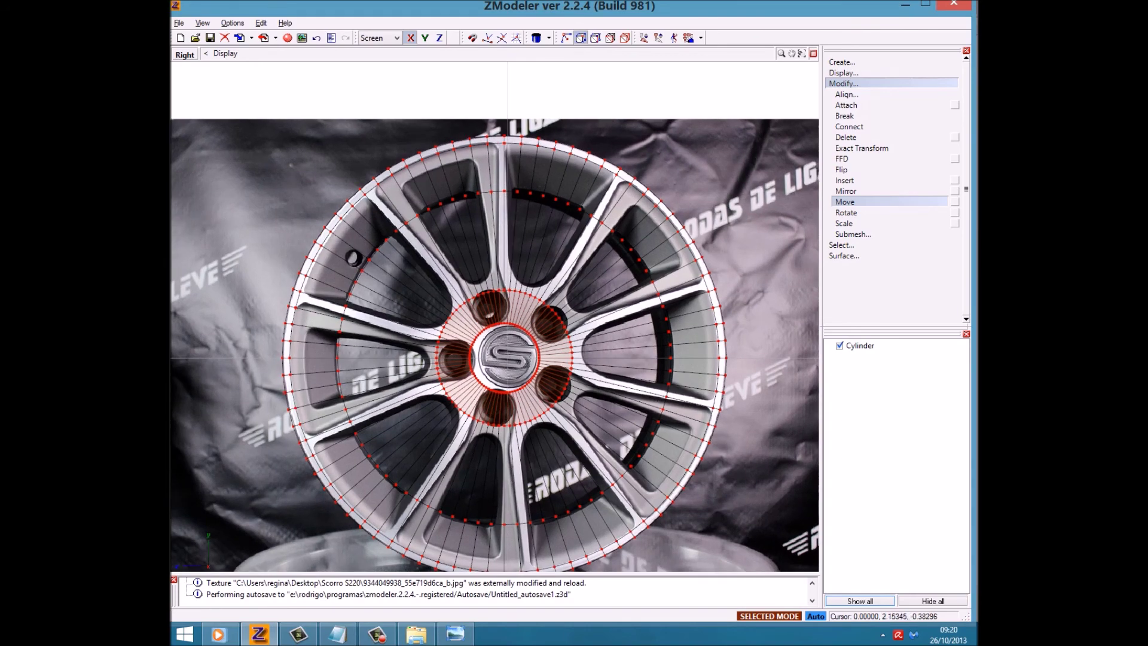
# Zoom in and centre the view on the wheel hub.
pyautogui.scroll(2, 506, 152)
pyautogui.scroll(1, 505, 153)
pyautogui.moveTo(508, 359); pyautogui.dragTo(477, 244, button='middle')
pyautogui.scroll(2, 473, 430)
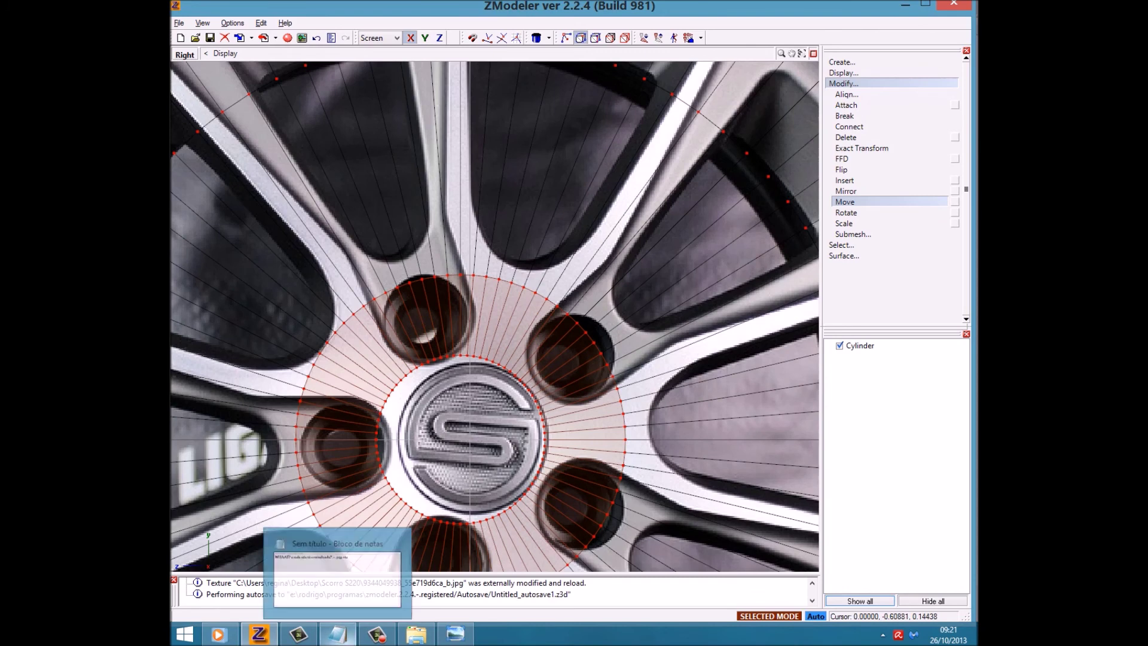
# Replace the Notepad note with the reply 'da nada não :3'.
pyautogui.click(338, 633)
pyautogui.hotkey('ctrl', 'a')
pyautogui.write('da nada nã')
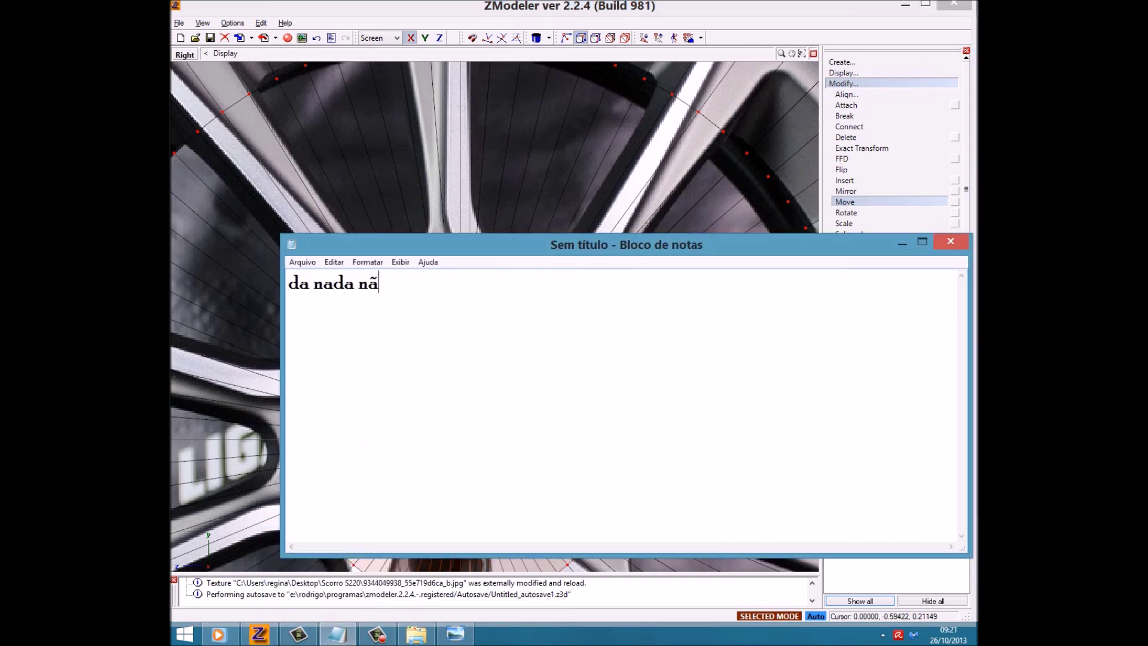
pyautogui.write('o :3')
pyautogui.press('Return')
# Switch the mesh to Polygon selection mode and recentre the wheel in view.
pyautogui.scroll(-2, 495, 352)
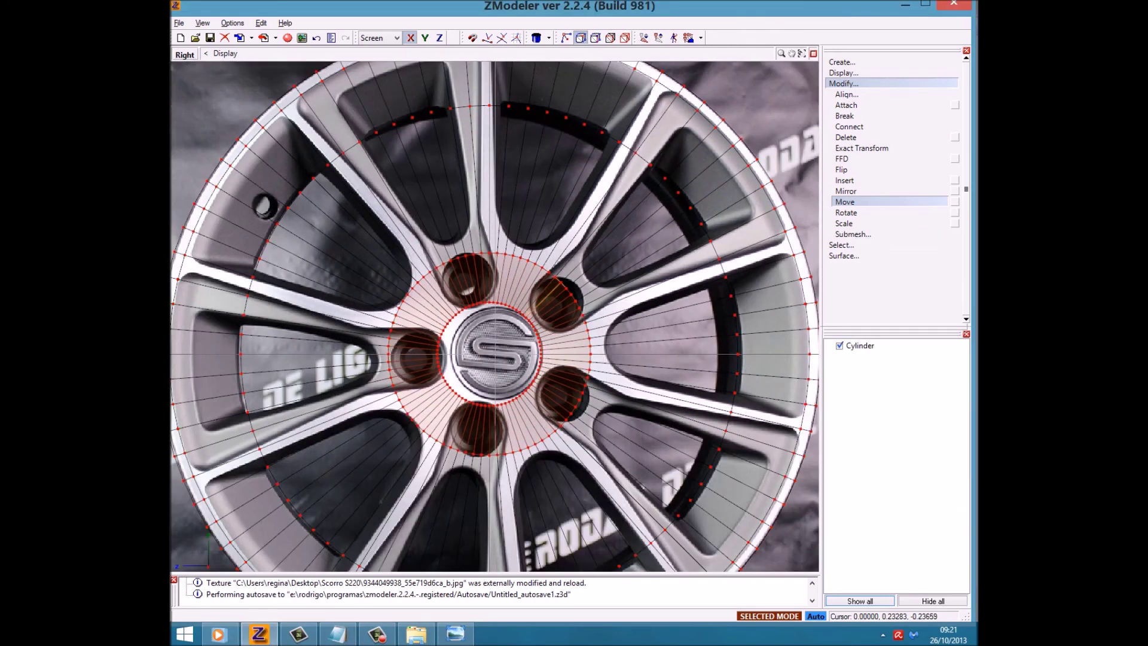
pyautogui.click(610, 38)
pyautogui.moveTo(495, 299); pyautogui.dragTo(484, 364, button='middle')
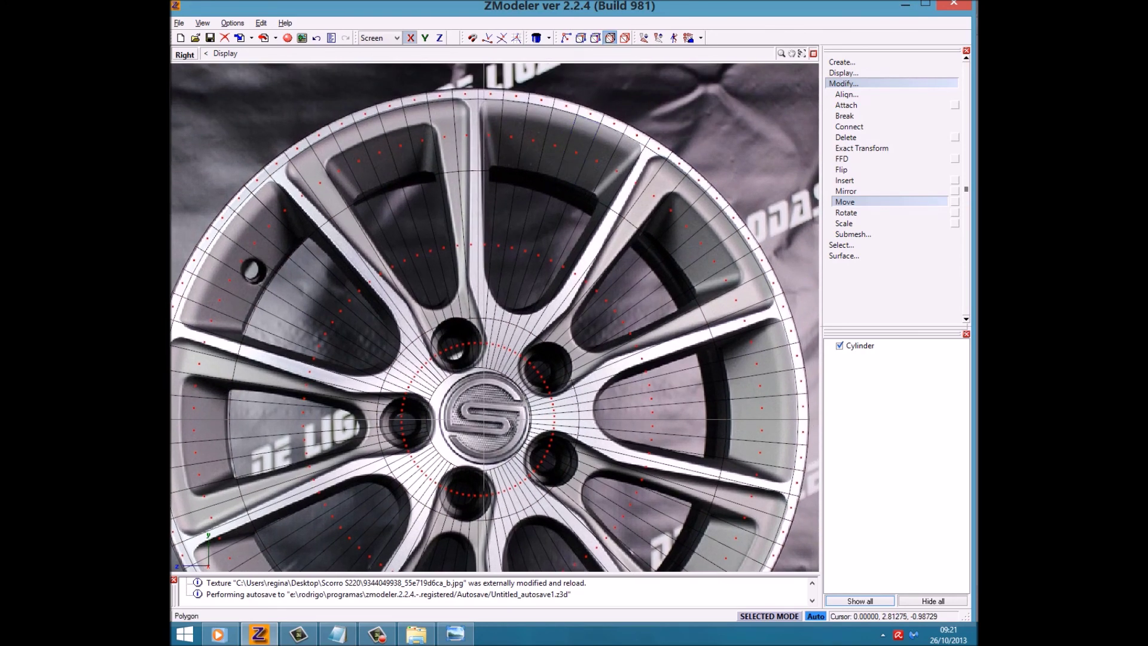
pyautogui.hotkey('alt', 'Tab')
pyautogui.hotkey('ctrl', 'a')
pyautogui.write('a')
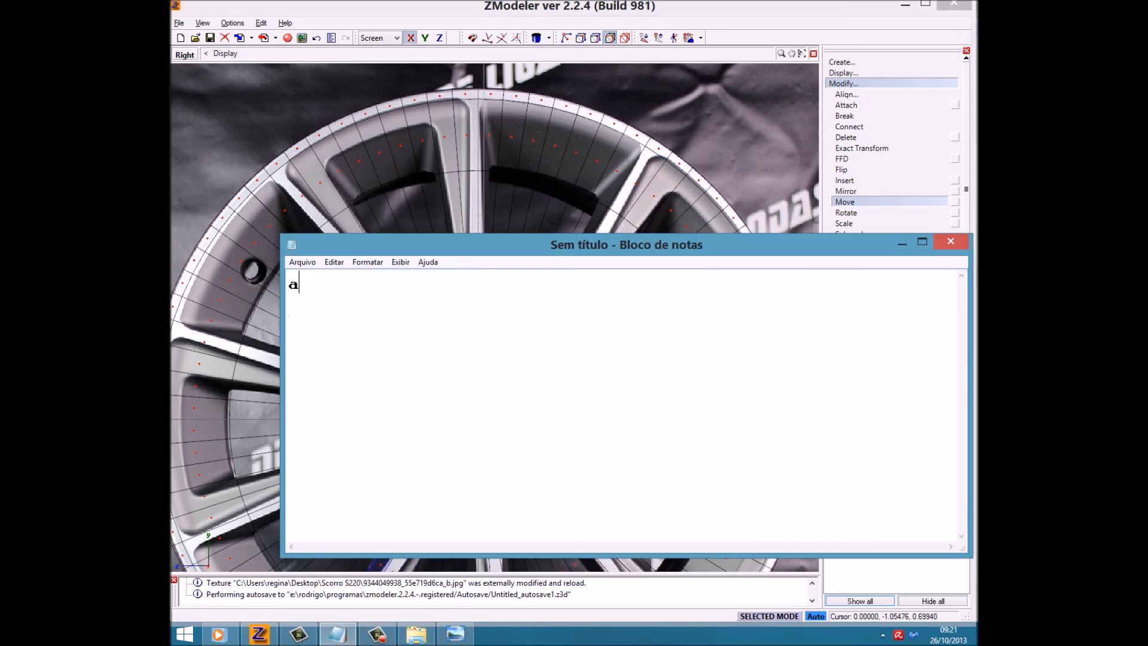
pyautogui.press('BackSpace')
pyautogui.write("Vamos aos insert's par")
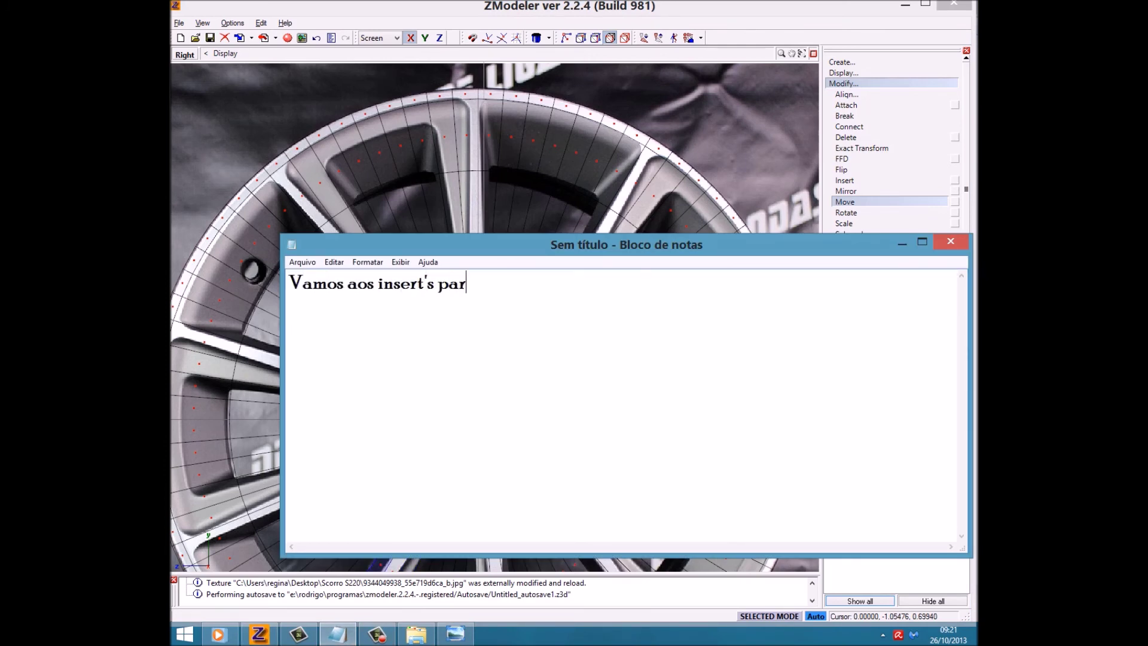
pyautogui.write('a fazer os corte')
pyautogui.press('BackSpace')
pyautogui.write('tes certinhos')
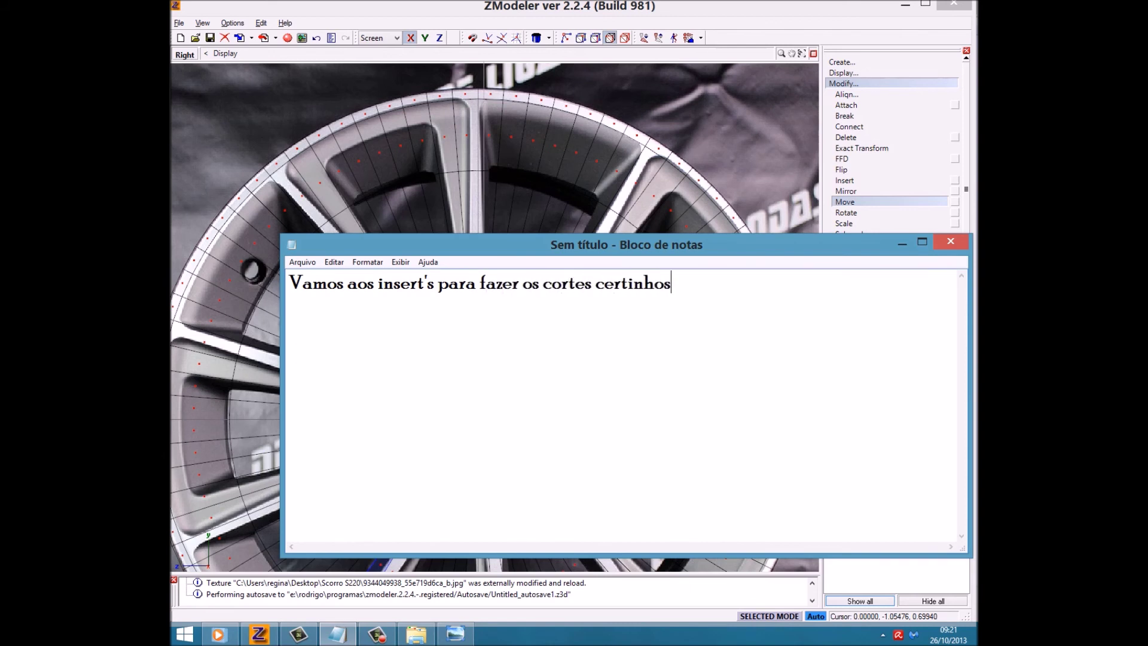
pyautogui.write('. Você pode usar a ferramenta insert do Zmodeler Que fica ali ao lado')
pyautogui.press('Return')
pyautogui.write('MODIFU')
pyautogui.press('BackSpace')
pyautogui.write('Y:')
pyautogui.write('> ')
pyautogui.write('INSERT')
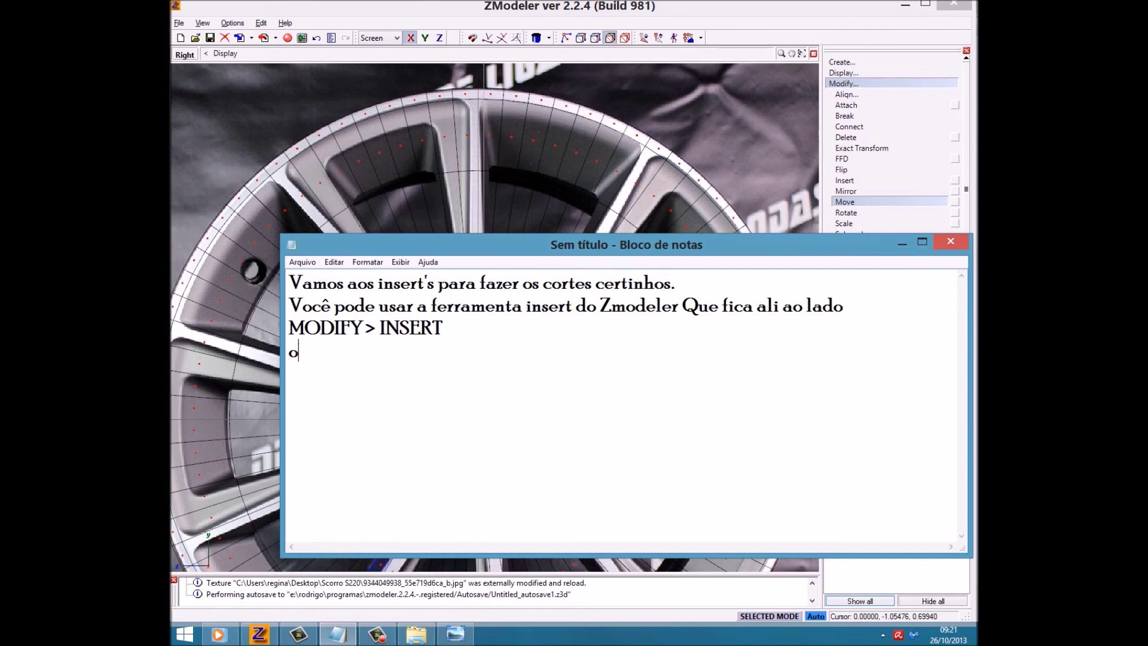
pyautogui.write('como tambem pode susar o "I')
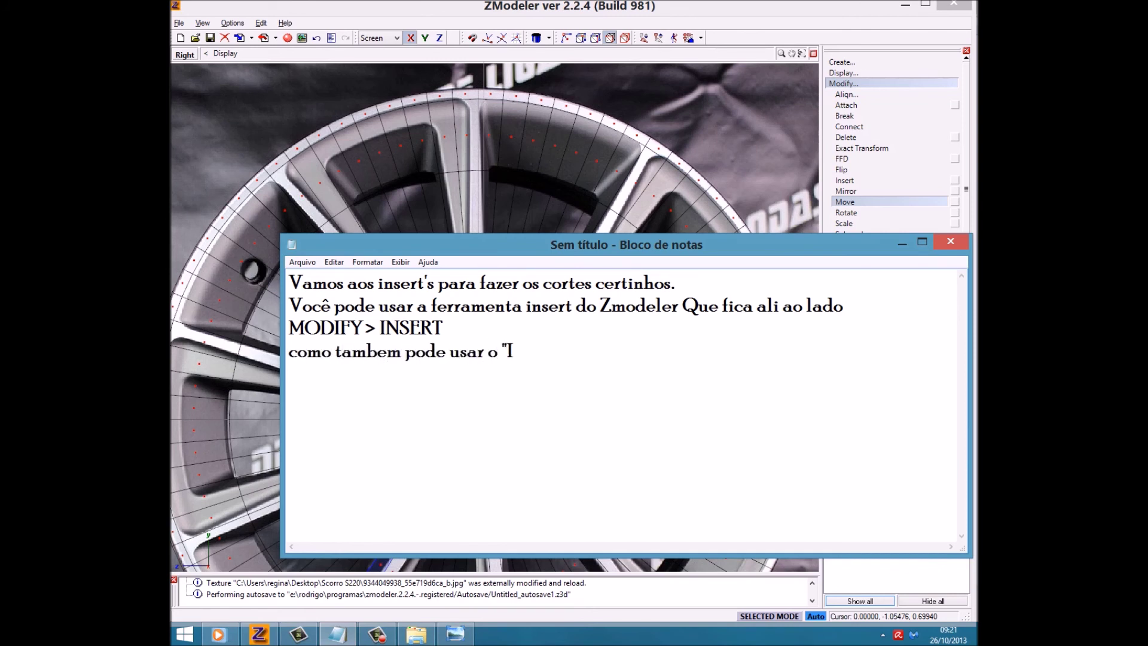
pyautogui.write('NSERT" do seu teclado só deixar o mouse em cima')
pyautogui.press('Return')
pyautogui.write('e apertar na tecla, que ele insere um poly automaticamente.')
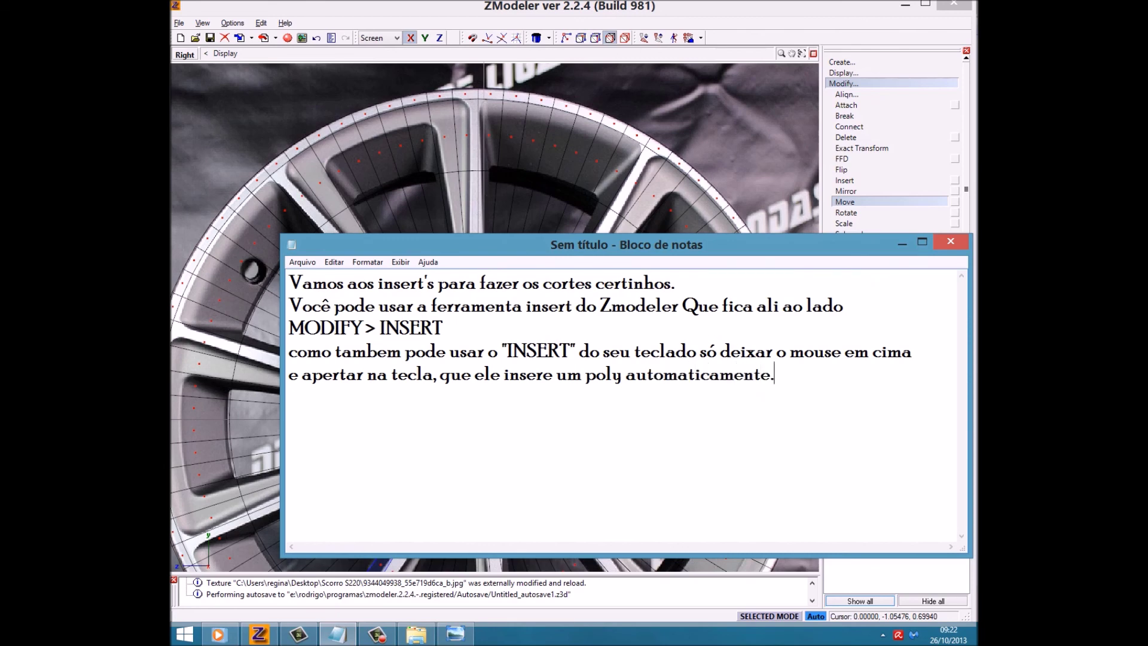
pyautogui.hotkey('alt', 'Tab')
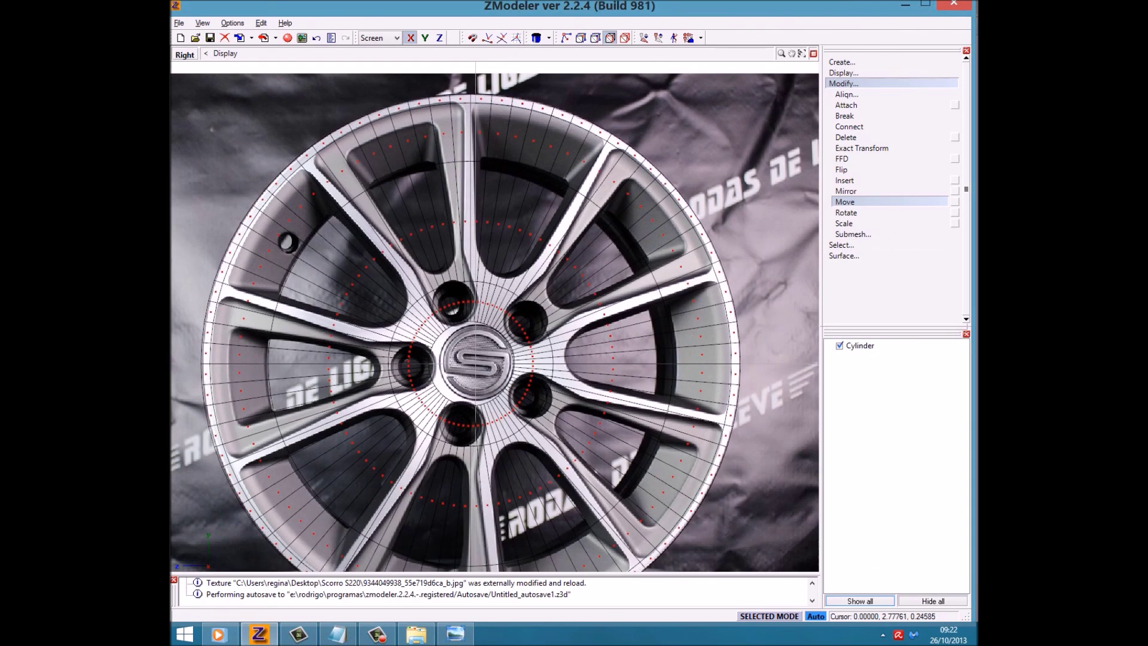
# Write a note saying only one of the five spokes is modelled, the rest via Create Copy Rotate.
pyautogui.hotkey('alt', 'Tab')
pyautogui.hotkey('ctrl', 'a')
pyautogui.write('como essa roda é de 5Furos, e 45 Raios')
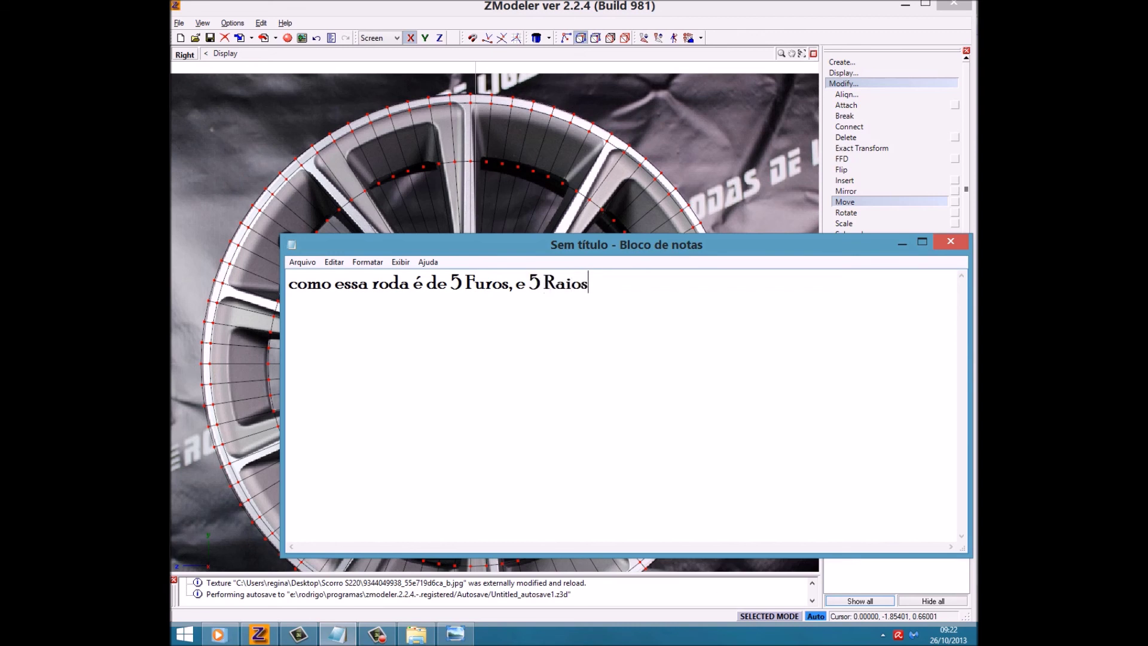
pyautogui.press('BackSpace')
pyautogui.write('vamos fazer apenas um')
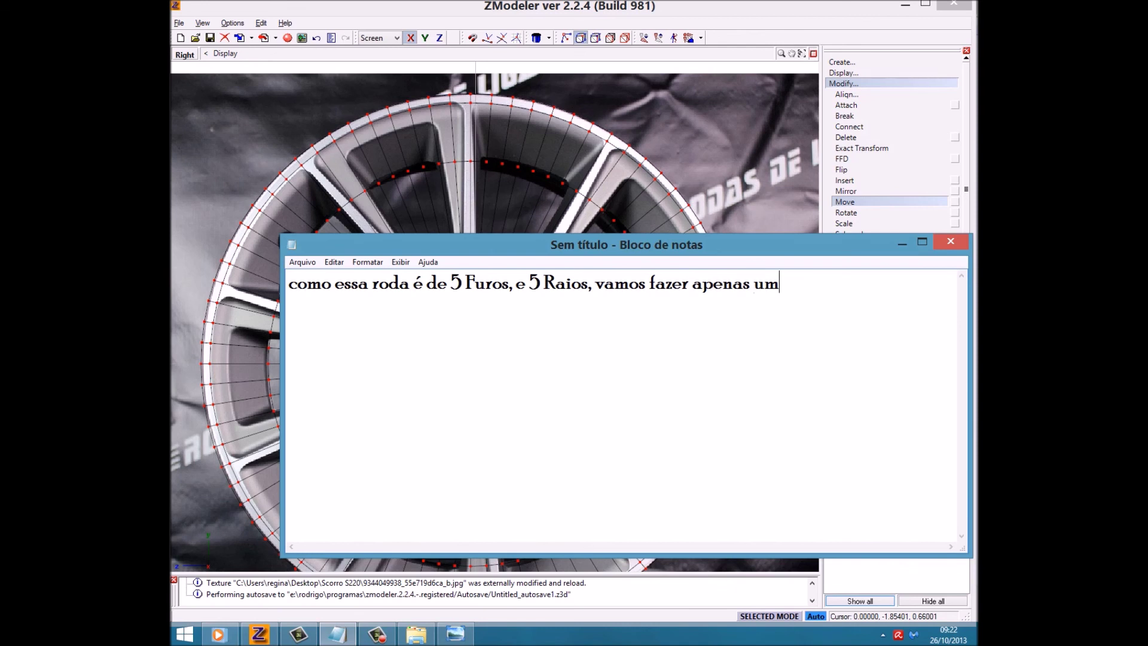
pyautogui.write(', o resto vamo no Create Copy Rotate h')
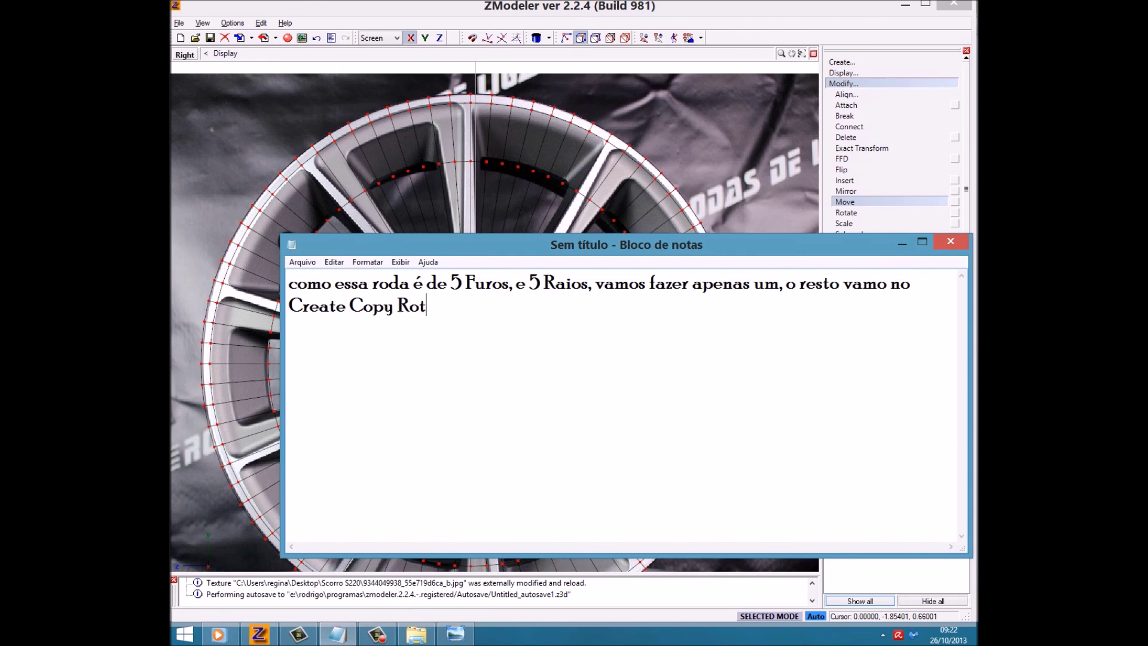
pyautogui.write('u3hu3hu3hu3')
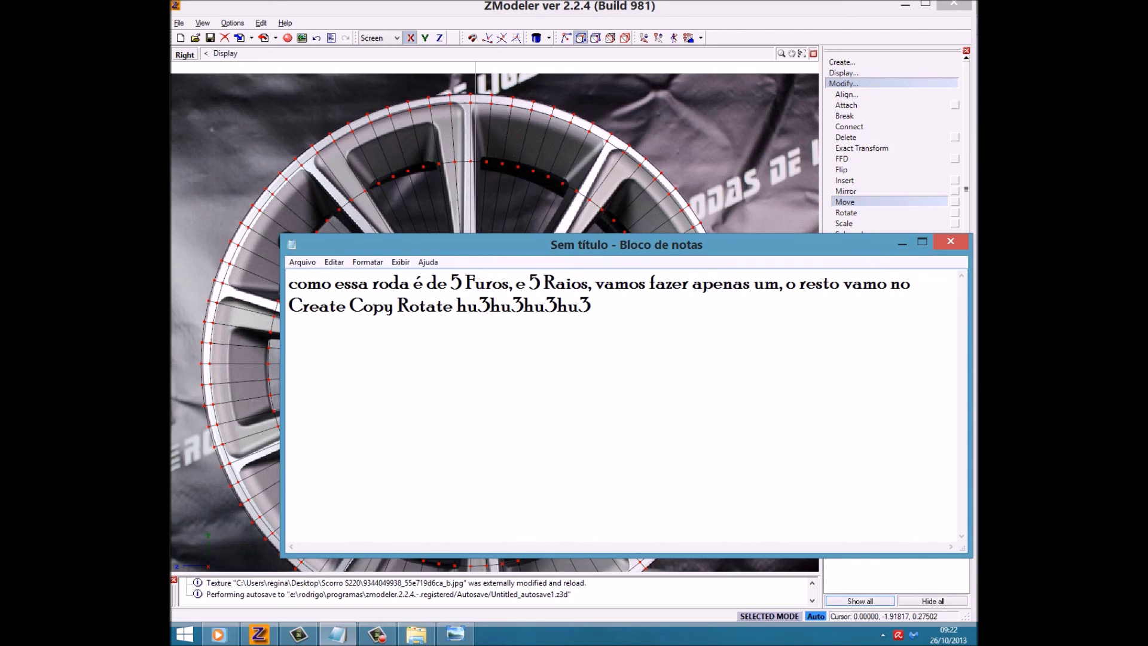
# Delete both lines of the note, leaving Notepad empty.
pyautogui.hotkey('ctrl', 'shift', 'Left')
pyautogui.hotkey('ctrl', 'shift', 'Left')
pyautogui.hotkey('ctrl', 'shift', 'Left')
pyautogui.hotkey('ctrl', 'shift', 'Left')
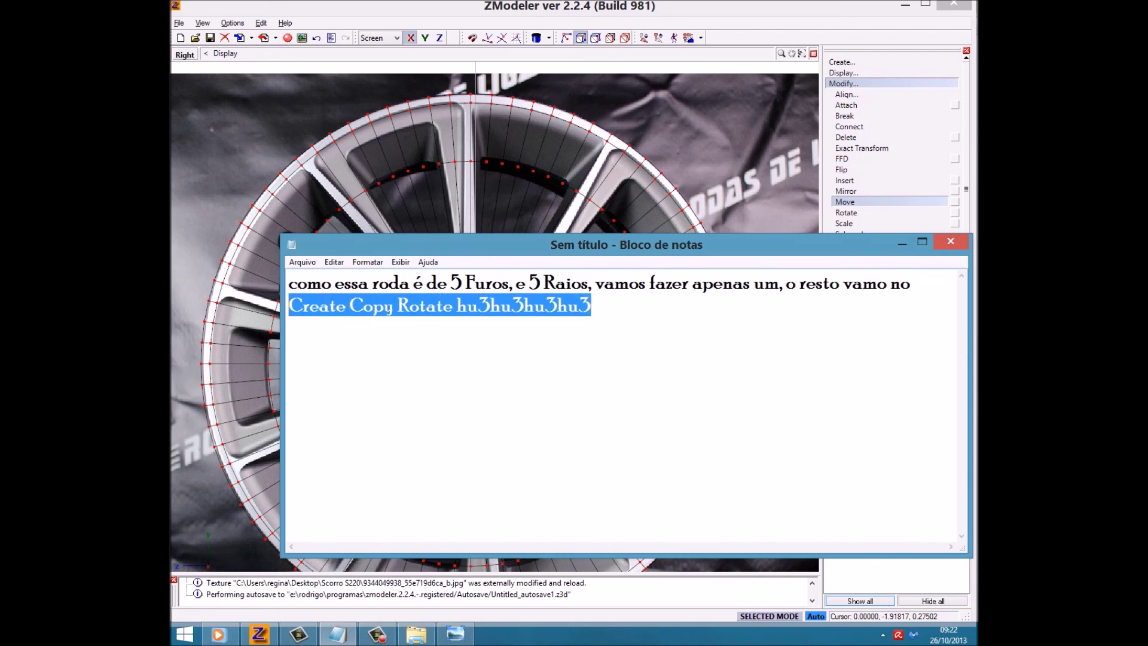
pyautogui.press('BackSpace')
pyautogui.hotkey('shift', 'Home')
pyautogui.press('BackSpace')
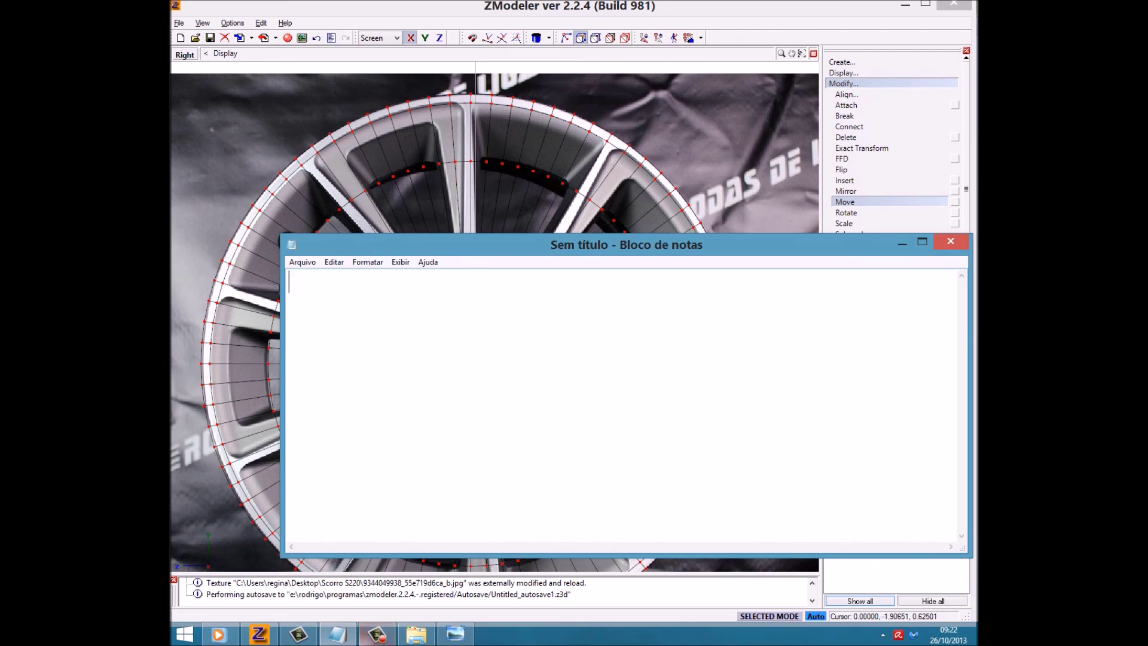
# Write a note announcing a pause due to the 15-minute video limit, continuing the wheel next video.
pyautogui.click(338, 634)
pyautogui.click(338, 634)
pyautogui.write('Vou')
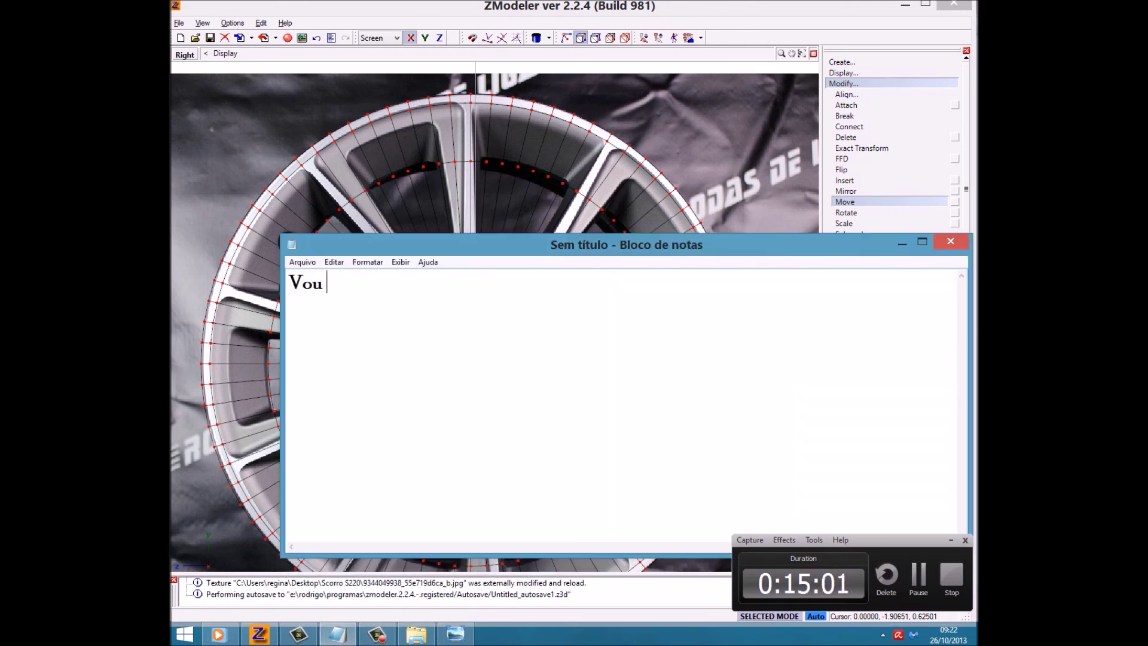
pyautogui.write(' dar uma pausa aqui, porque meu canal do Youtube, só comporta vide')
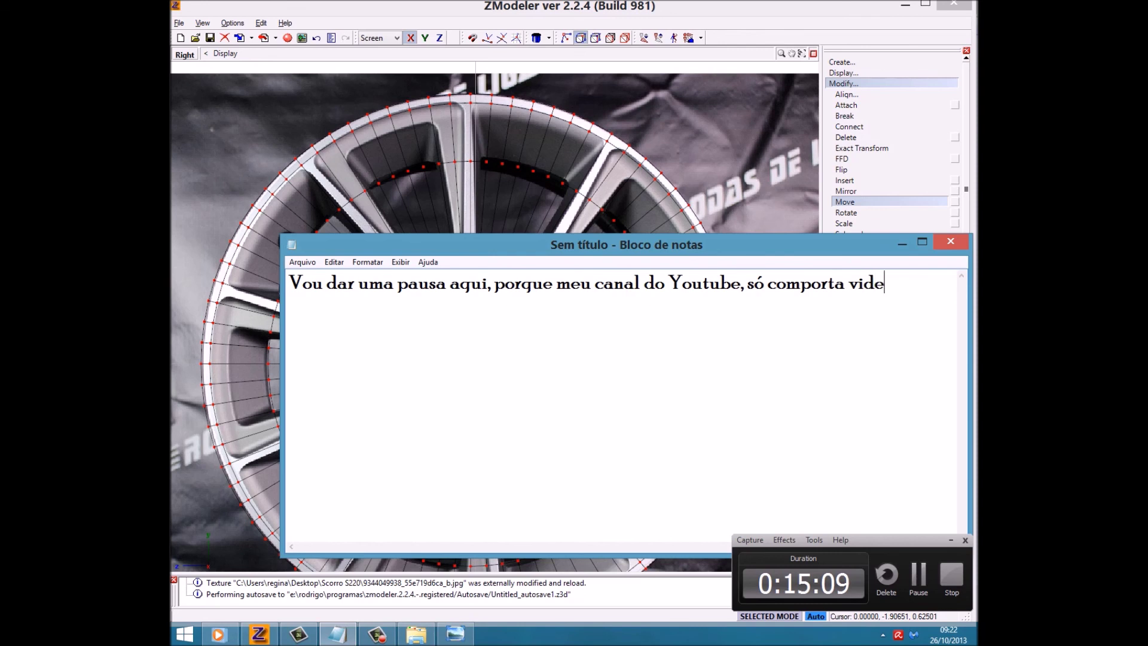
pyautogui.write('os de 15 minutos --')
pyautogui.press('Return')
pyautogui.write('da')
pyautogui.write('i vou d')
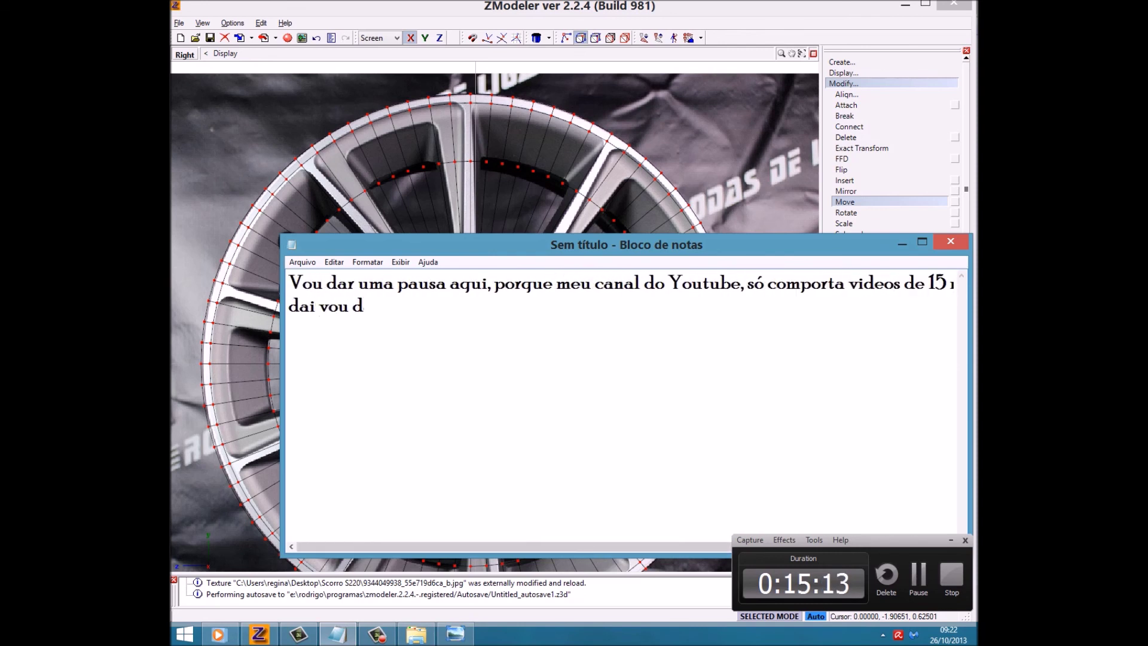
pyautogui.write('ontinua')
pyautogui.press('BackSpace')
pyautogui.press('BackSpace')
pyautogui.write('uidade a roda no prox')
pyautogui.press('BackSpace')
pyautogui.press('BackSpace')
pyautogui.write('óximo')
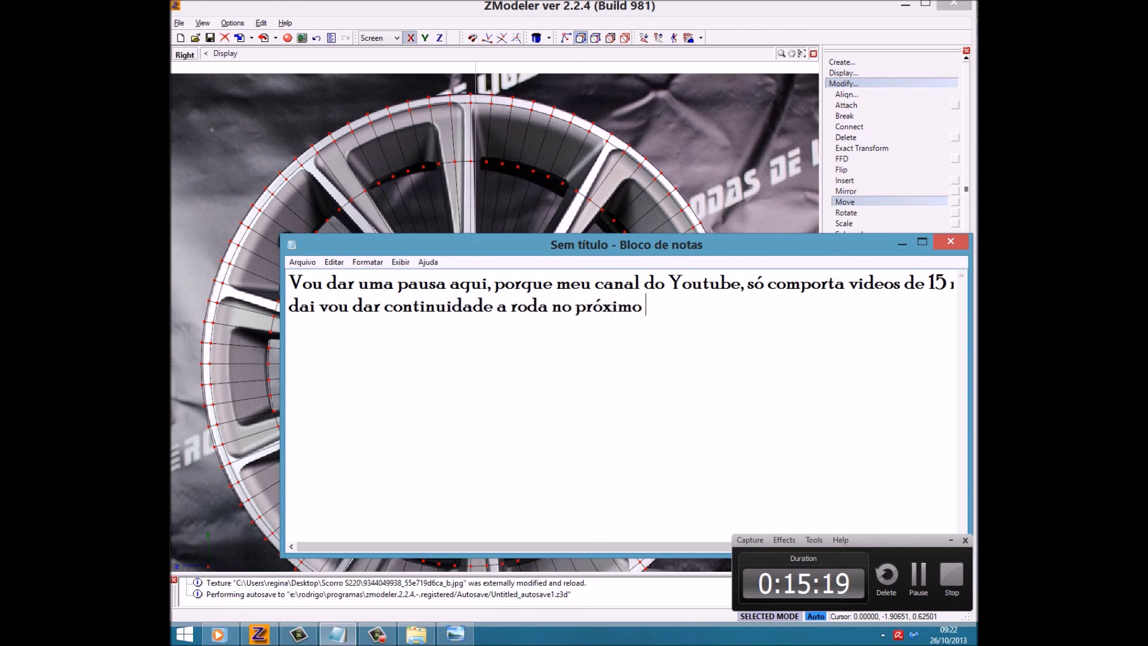